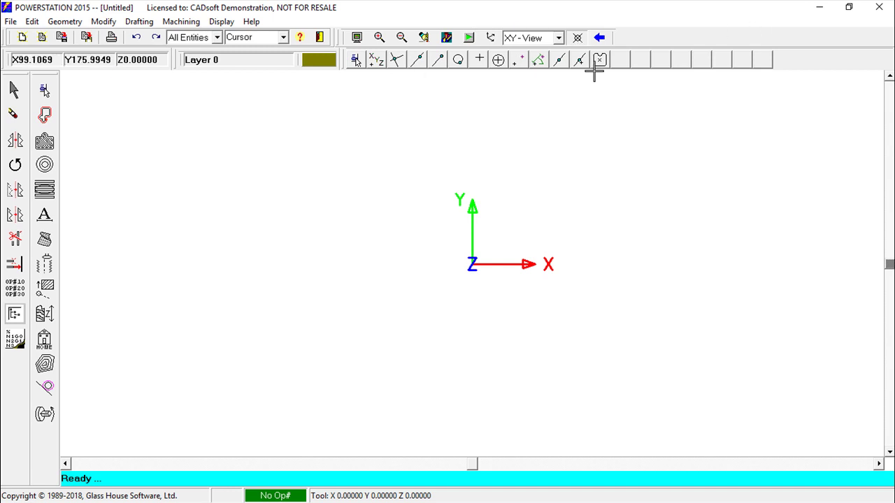
{"action": "left_click", "coordinate": [12, 21]}
{"action": "mouse_move", "coordinate": [54, 19]}
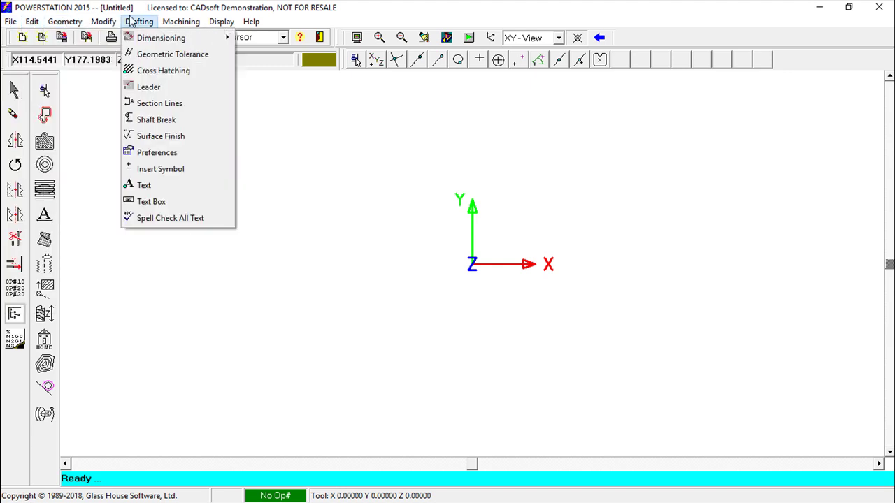
{"action": "mouse_move", "coordinate": [221, 22]}
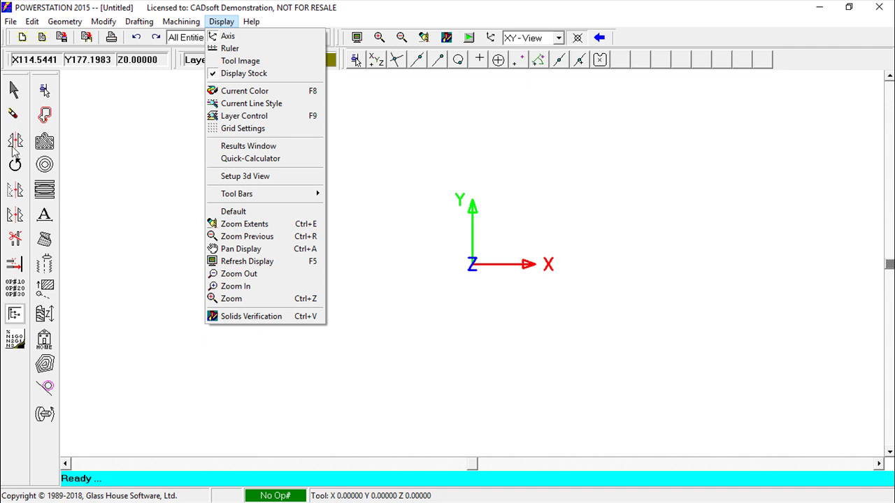
{"action": "mouse_move", "coordinate": [181, 22]}
{"action": "left_click", "coordinate": [422, 8]}
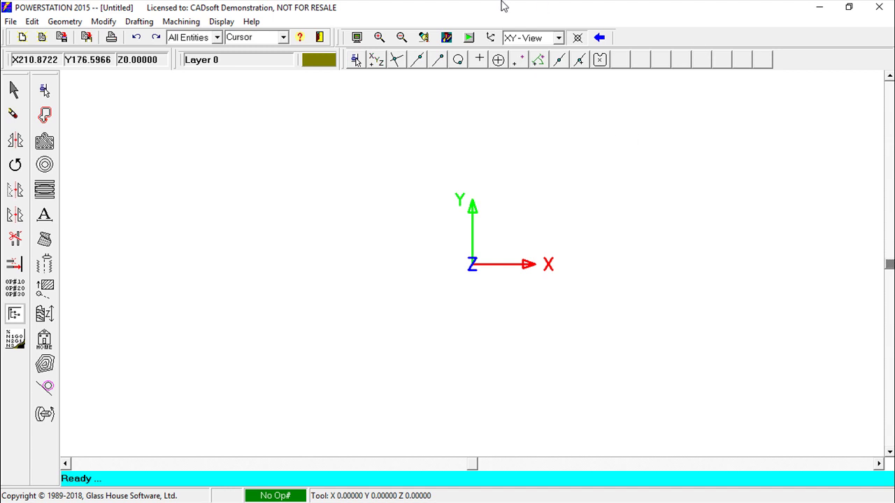
Step: Start a box shape using entered coordinates, with a width of 200 and a height of 160
{"action": "left_click", "coordinate": [63, 22]}
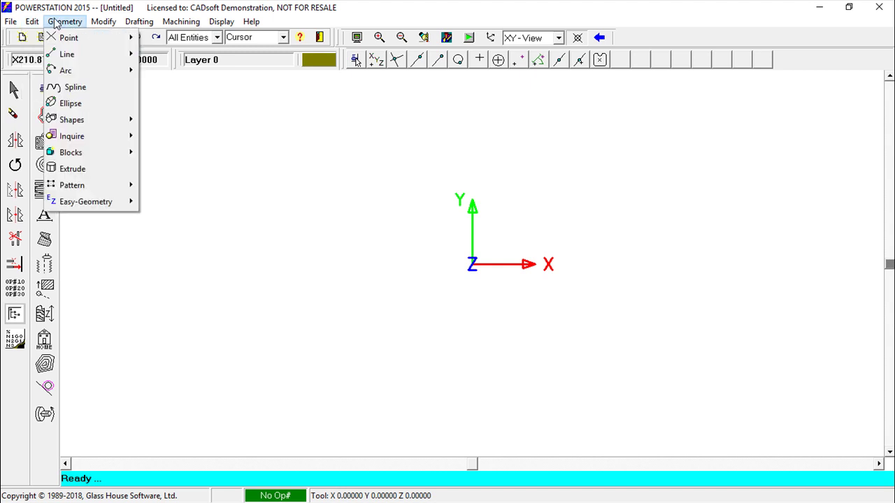
{"action": "mouse_move", "coordinate": [77, 119]}
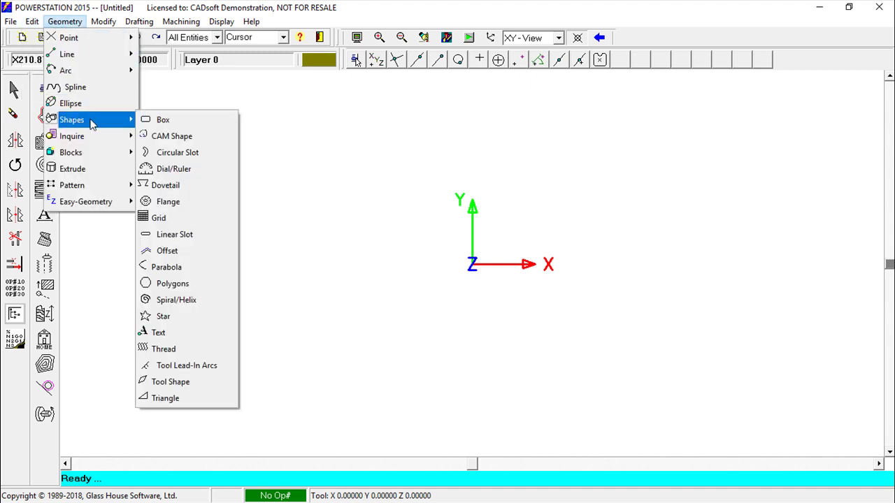
{"action": "left_click", "coordinate": [195, 125]}
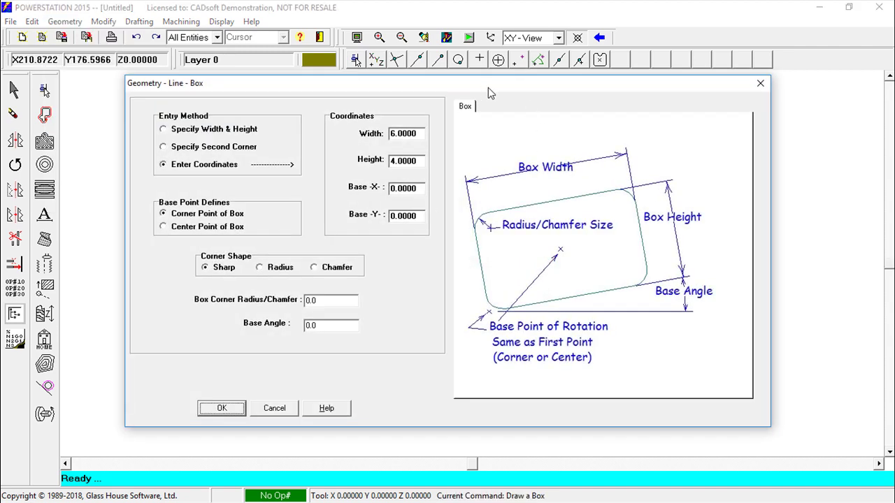
{"action": "left_click_drag", "start_coordinate": [486, 92], "coordinate": [531, 101]}
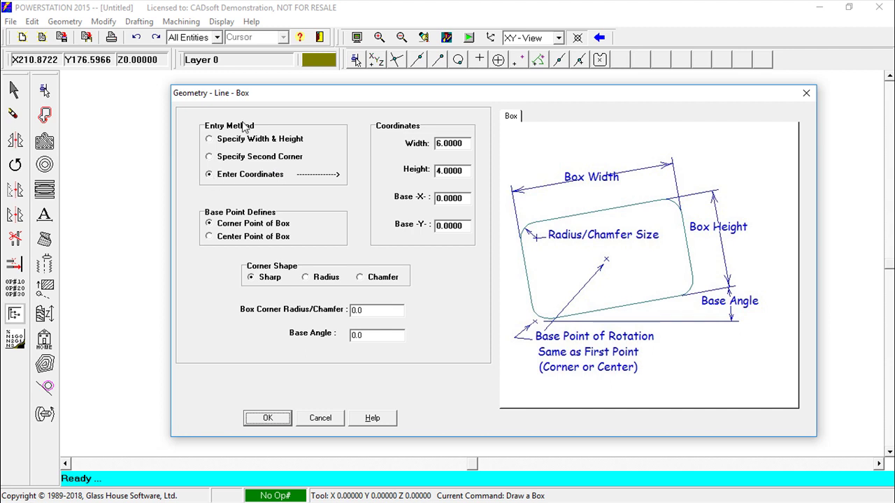
{"action": "double_click", "coordinate": [467, 144]}
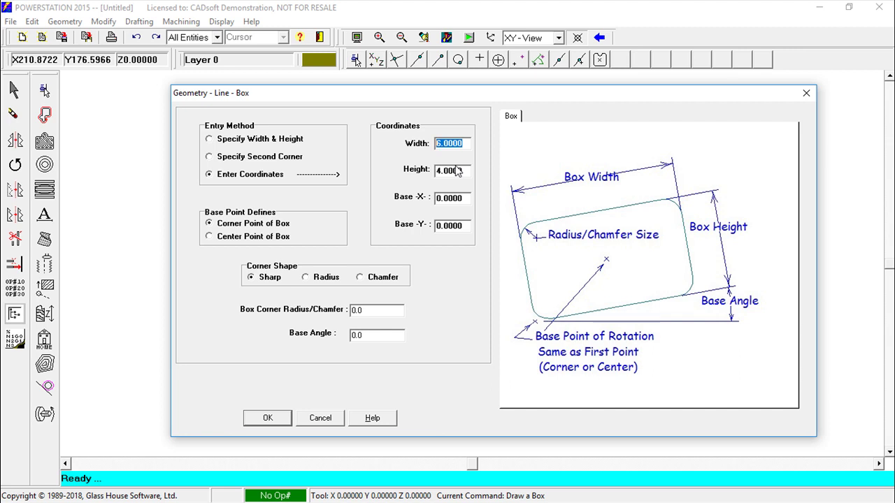
{"action": "type", "text": "200"}
{"action": "key", "text": "Tab"}
{"action": "type", "text": "1"}
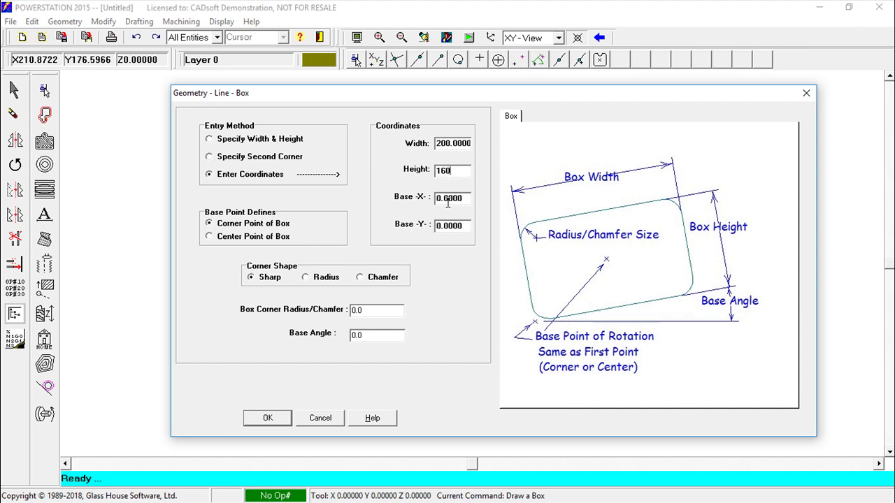
Step: Define the box by its center point at the origin, with radius corners of 25, and draw it
{"action": "left_click", "coordinate": [210, 237]}
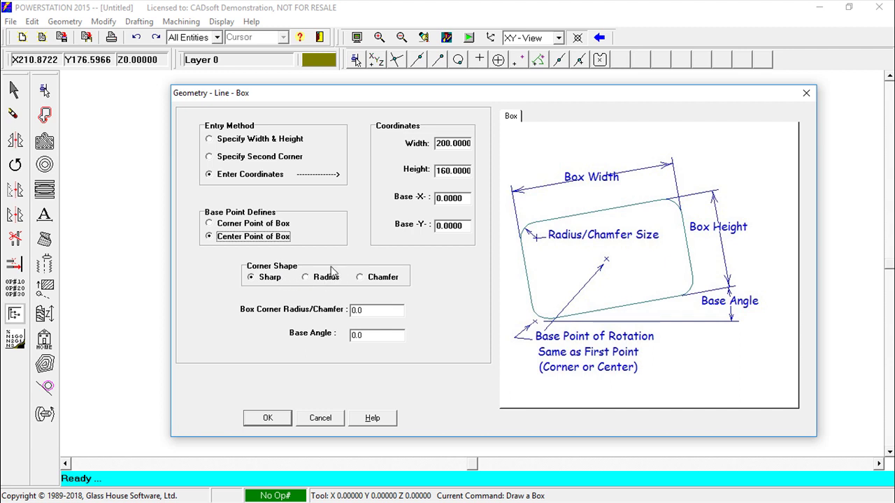
{"action": "left_click", "coordinate": [307, 279]}
{"action": "left_click_drag", "start_coordinate": [393, 312], "coordinate": [298, 312]}
{"action": "type", "text": "25"}
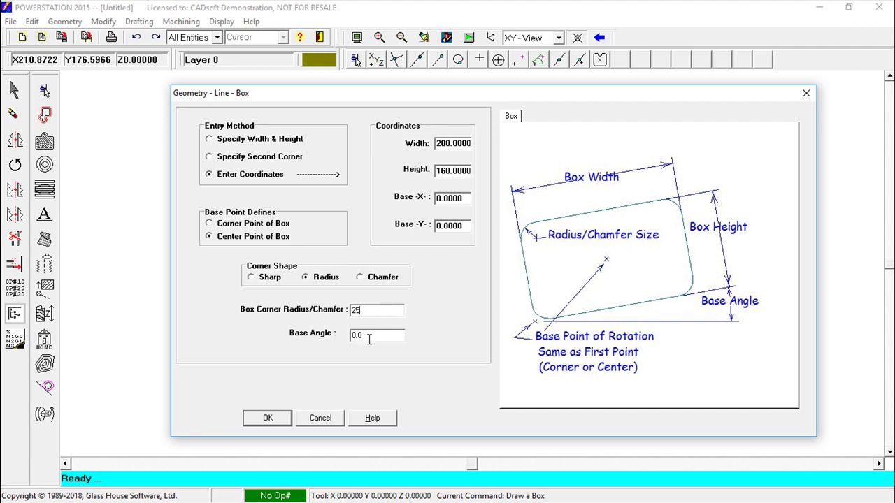
{"action": "left_click", "coordinate": [266, 419]}
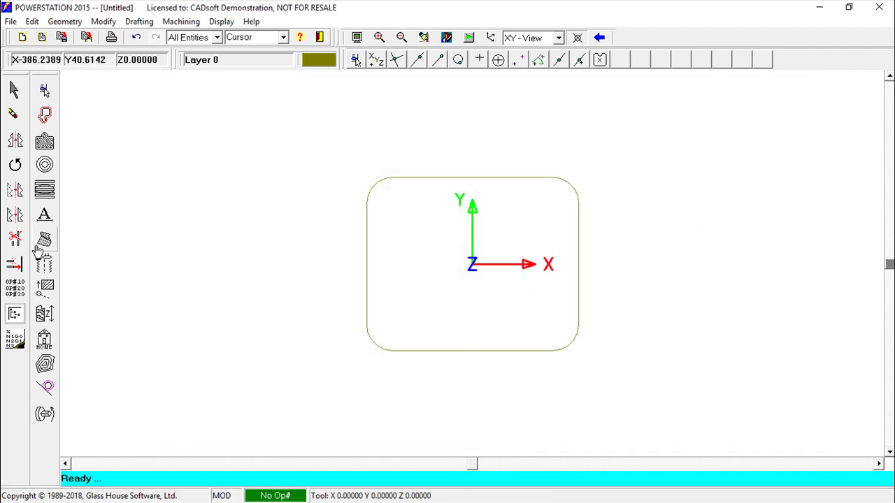
Step: Draw a full circle of radius 40 centered at the origin using arc coordinates
{"action": "left_click", "coordinate": [46, 292]}
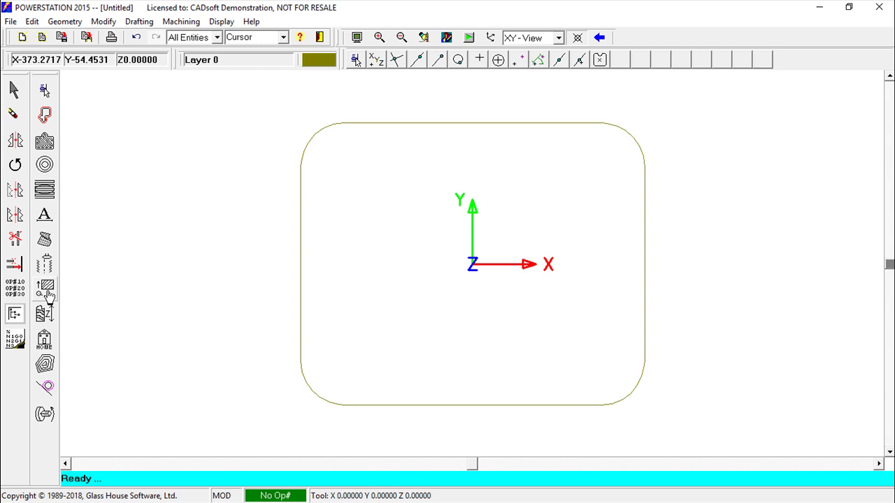
{"action": "left_click", "coordinate": [72, 22]}
{"action": "mouse_move", "coordinate": [102, 74]}
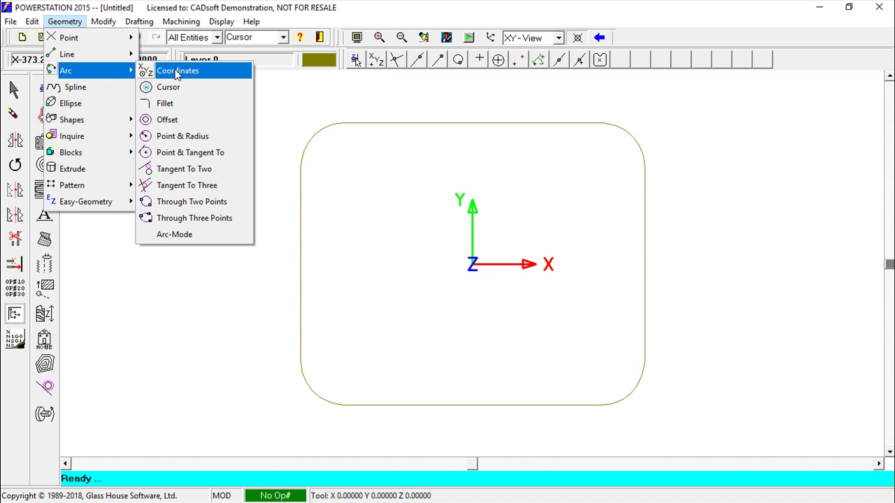
{"action": "left_click", "coordinate": [78, 73]}
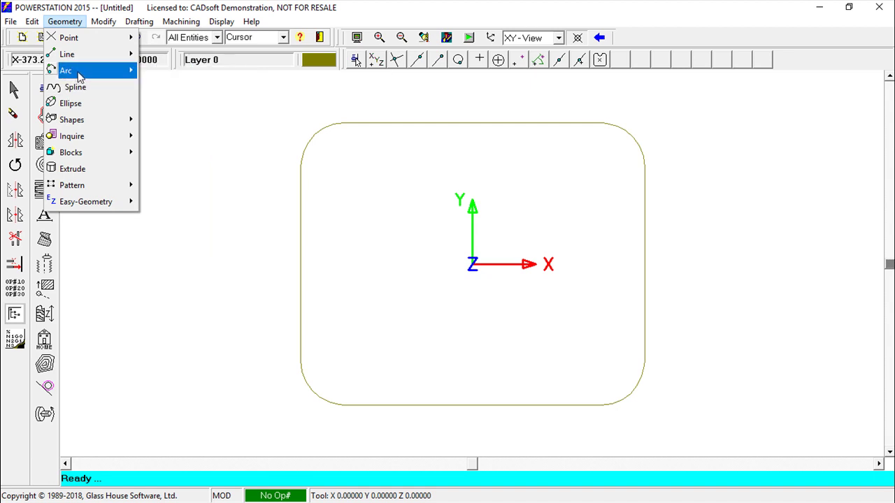
{"action": "mouse_move", "coordinate": [128, 73]}
{"action": "left_click", "coordinate": [162, 72]}
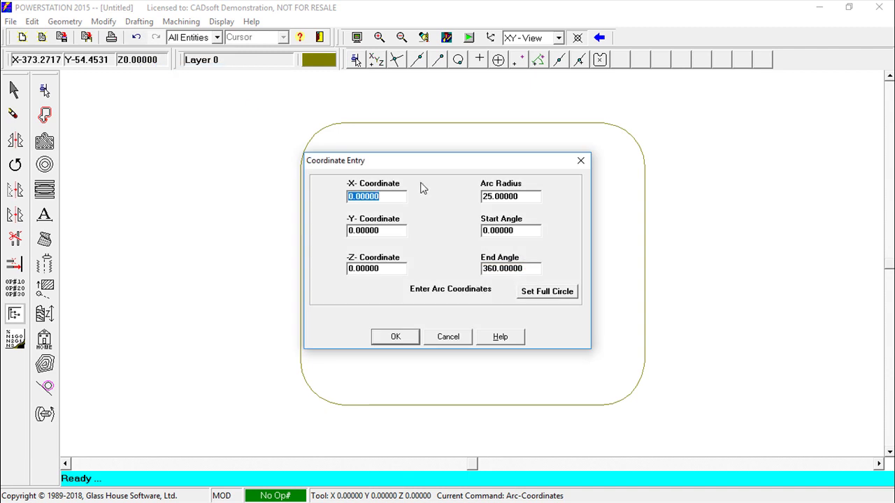
{"action": "left_click_drag", "start_coordinate": [454, 175], "coordinate": [684, 226]}
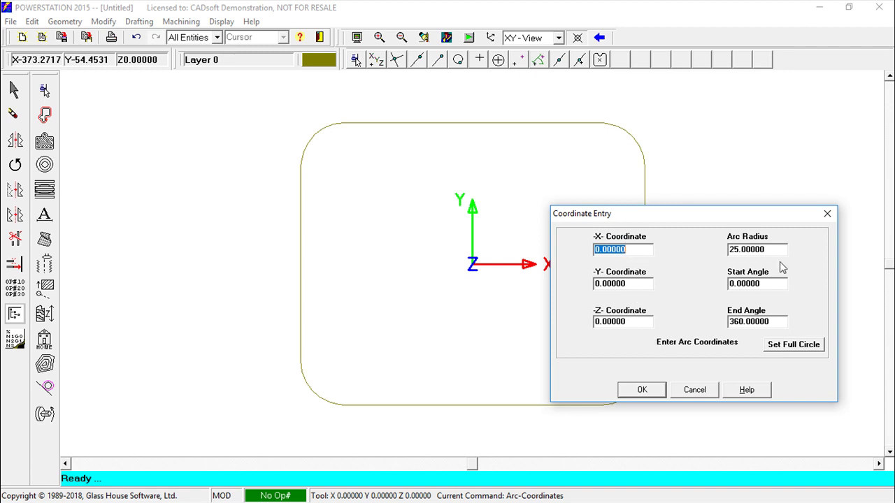
{"action": "left_click", "coordinate": [767, 252]}
{"action": "type", "text": "40"}
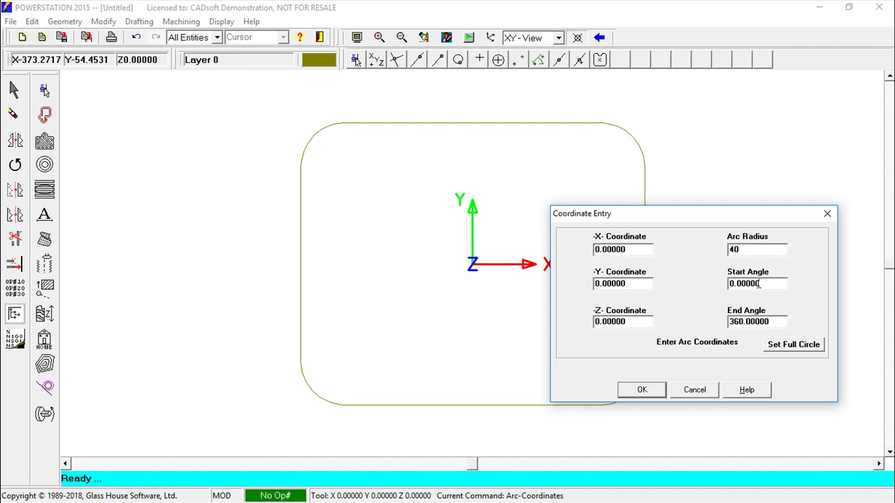
{"action": "left_click", "coordinate": [794, 344]}
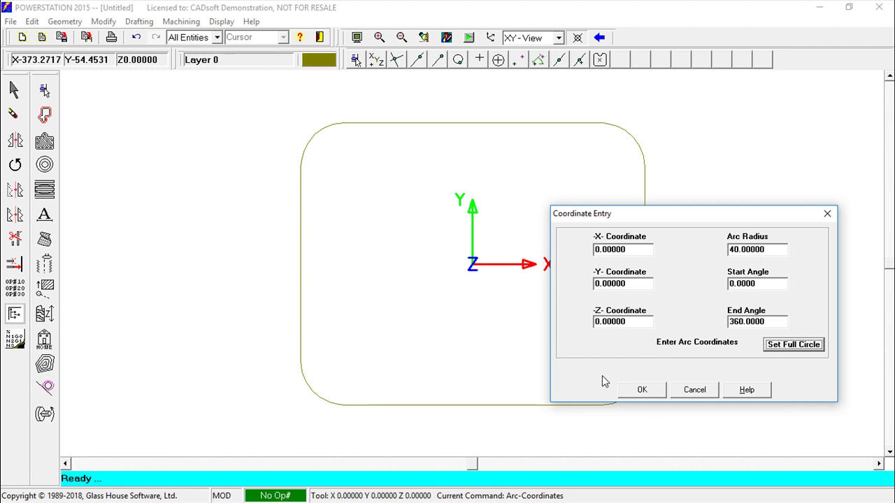
{"action": "left_click", "coordinate": [642, 389]}
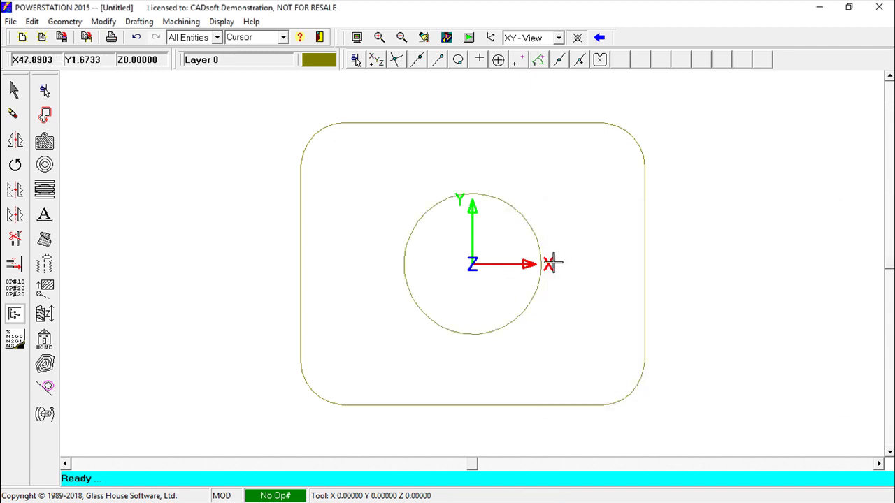
Step: Draw a full circle of radius 25 centered at X -40, Y -40 using arc coordinates
{"action": "key", "text": "Return"}
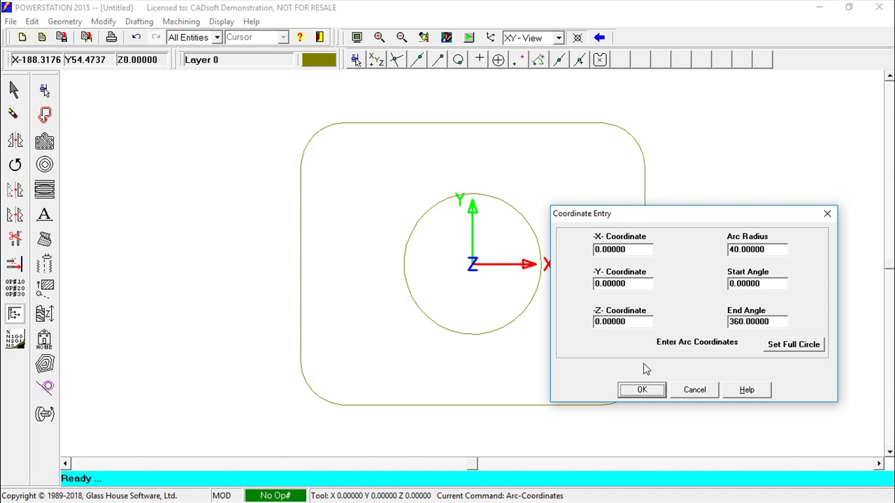
{"action": "left_click", "coordinate": [635, 251]}
{"action": "left_click_drag", "start_coordinate": [634, 250], "coordinate": [575, 263]}
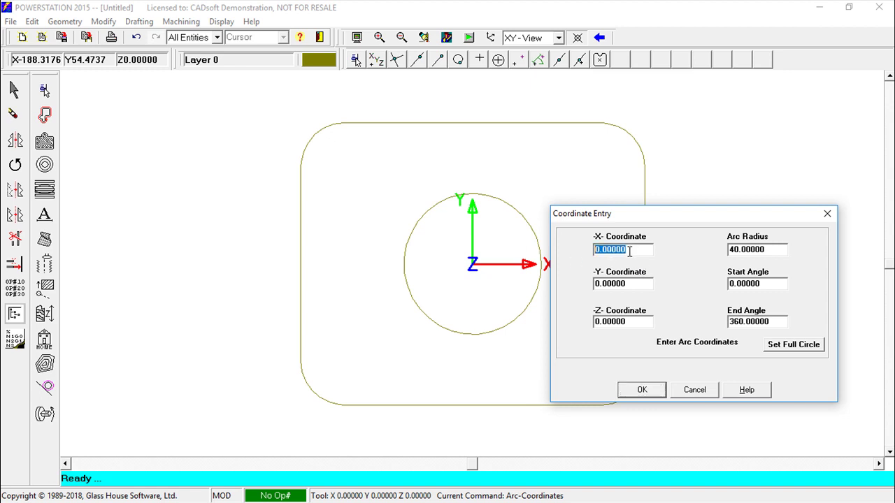
{"action": "type", "text": "-40"}
{"action": "key", "text": "Tab"}
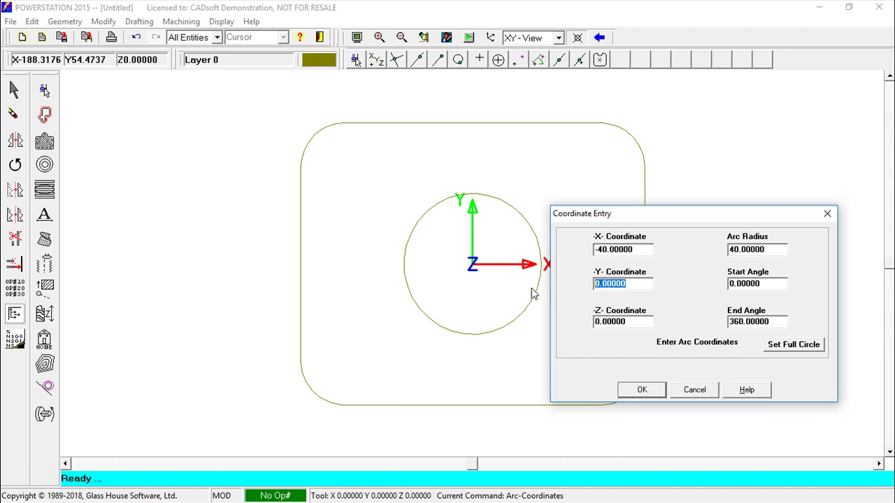
{"action": "type", "text": "-40"}
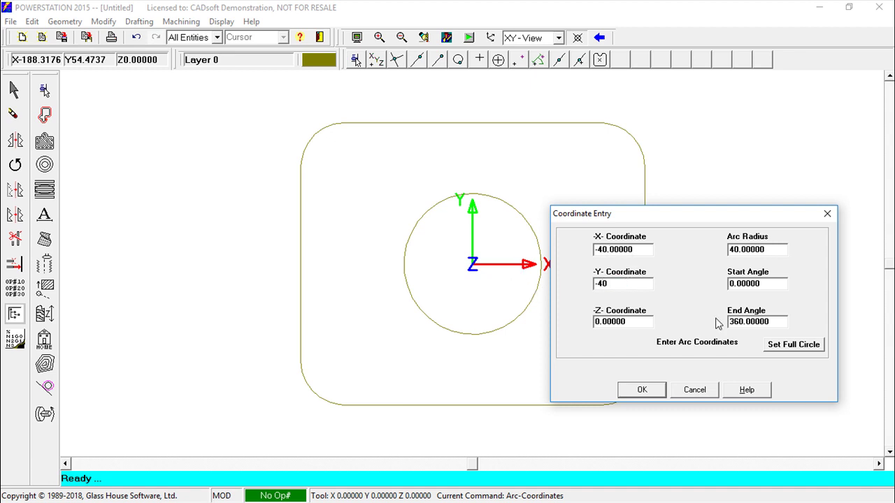
{"action": "left_click_drag", "start_coordinate": [772, 249], "coordinate": [701, 253]}
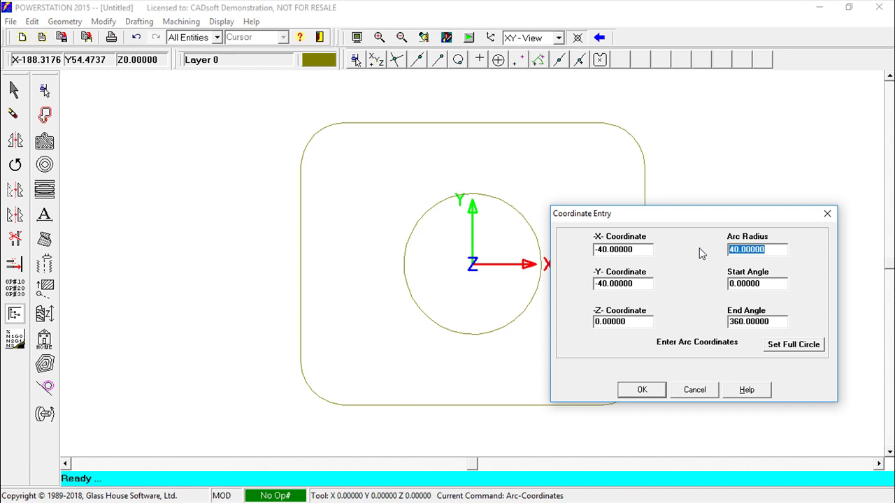
{"action": "type", "text": "25"}
{"action": "left_click", "coordinate": [642, 389]}
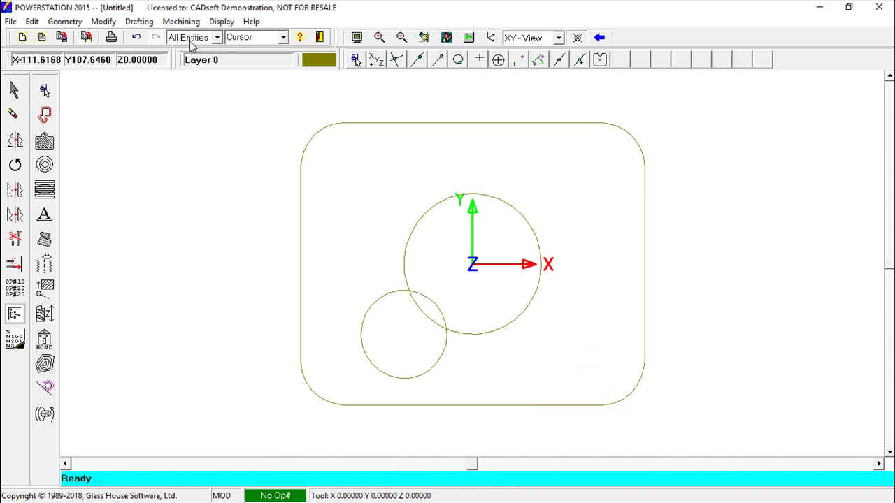
Step: Copy the radius 25 circle in a circular pattern about the origin, with 3 copies at 90 degrees between copies
{"action": "left_click", "coordinate": [63, 22]}
{"action": "mouse_move", "coordinate": [111, 21]}
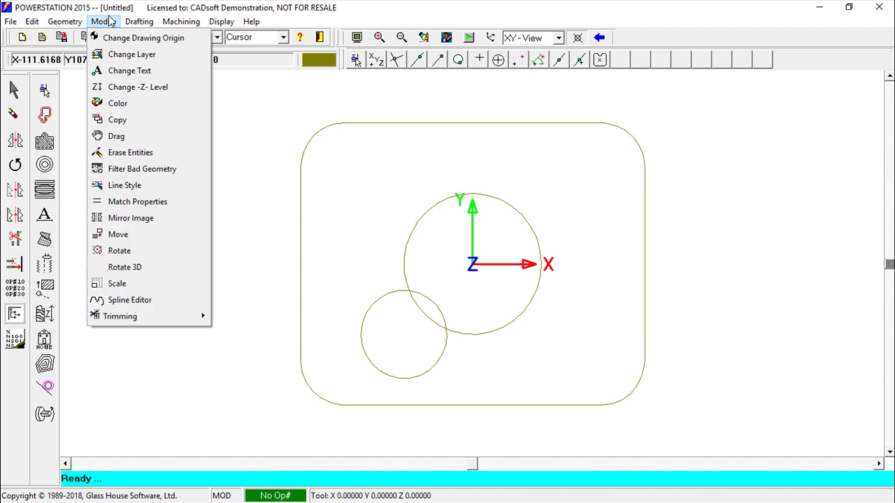
{"action": "left_click", "coordinate": [138, 123]}
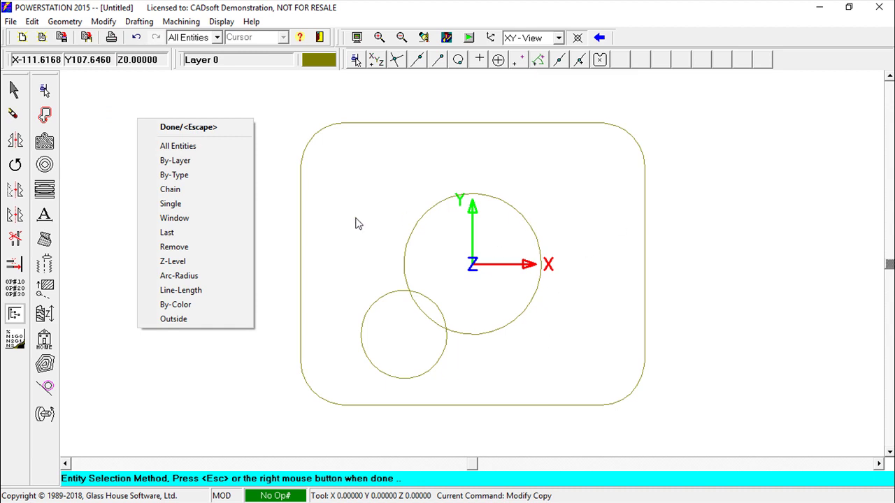
{"action": "left_click", "coordinate": [180, 203]}
{"action": "left_click", "coordinate": [361, 320]}
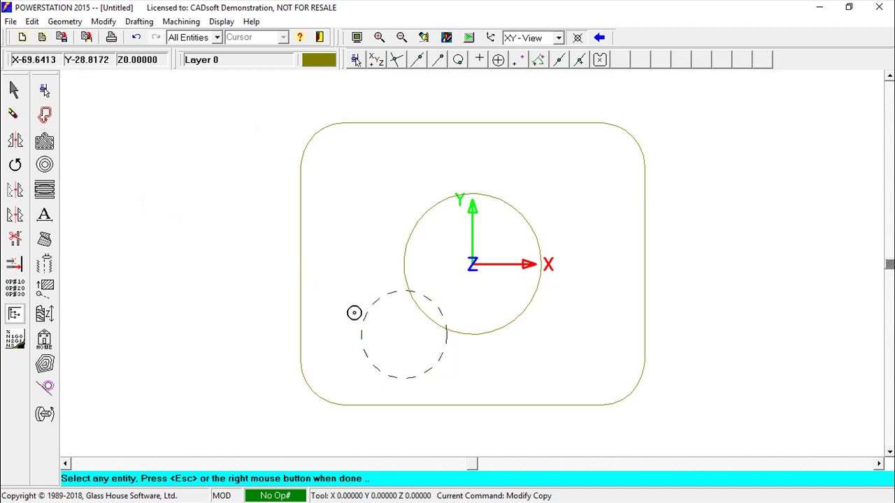
{"action": "right_click", "coordinate": [363, 241]}
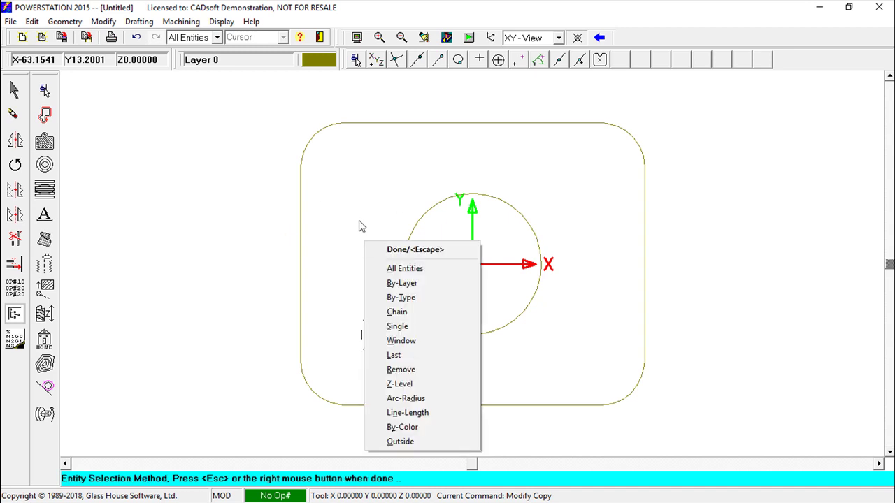
{"action": "key", "text": "Escape"}
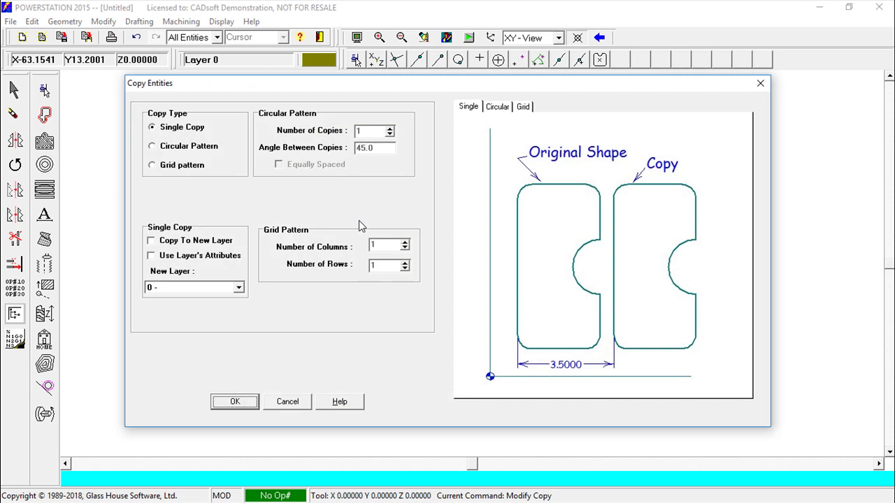
{"action": "left_click", "coordinate": [153, 147]}
{"action": "double_click", "coordinate": [346, 133]}
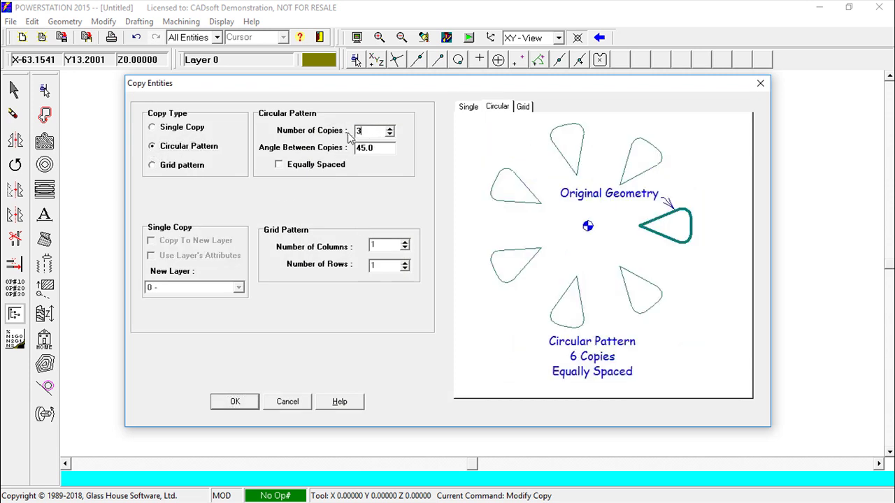
{"action": "double_click", "coordinate": [347, 150]}
{"action": "type", "text": "90"}
{"action": "left_click", "coordinate": [235, 402]}
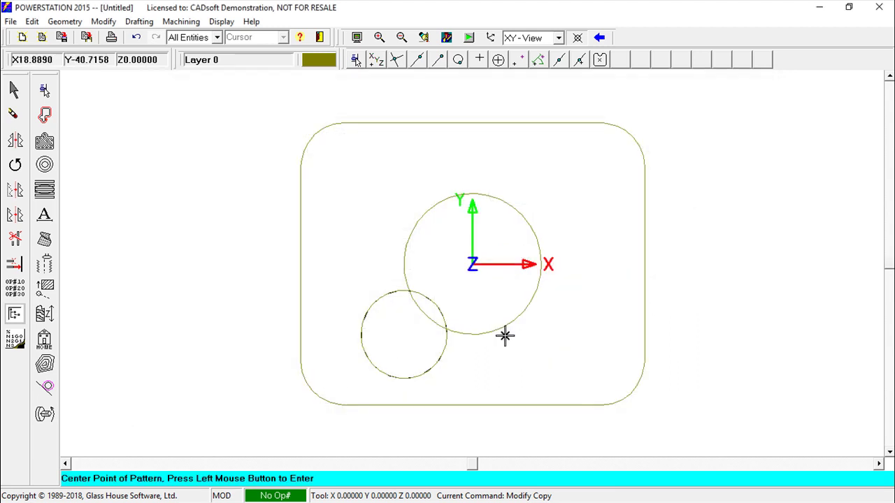
{"action": "left_click", "coordinate": [474, 266]}
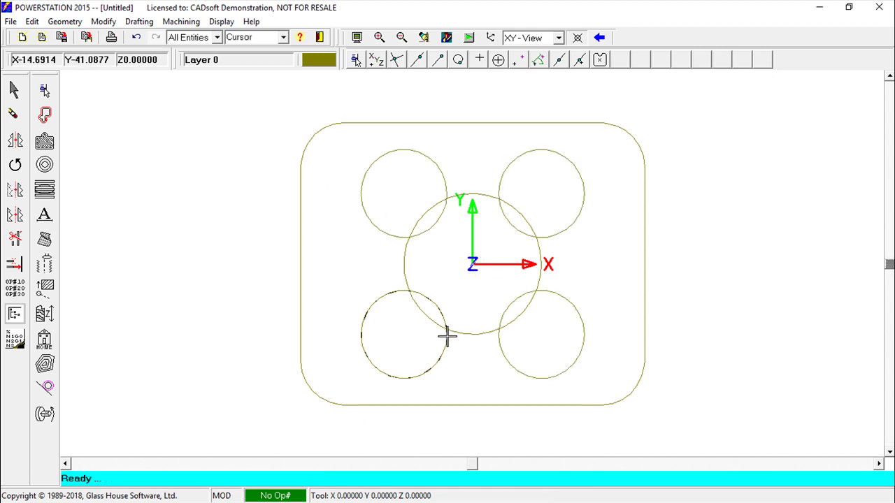
{"action": "scroll", "coordinate": [48, 262], "scroll_direction": "up", "scroll_amount": 2}
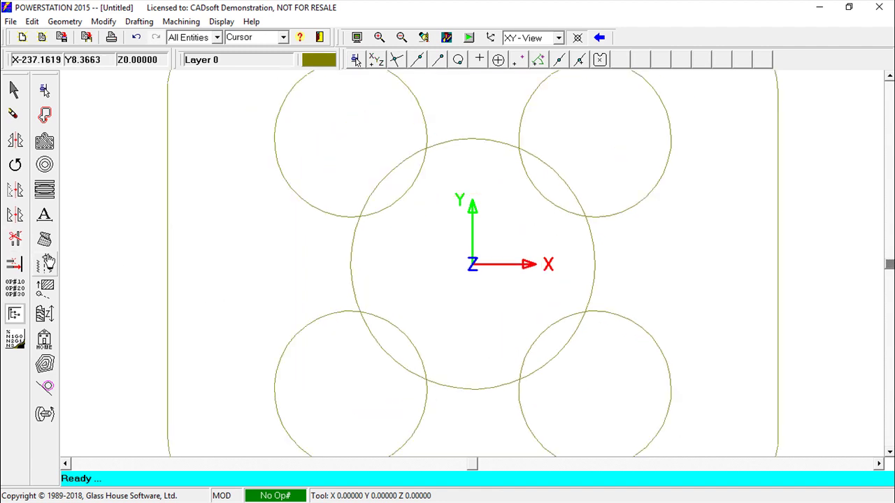
Step: Draw a full circle of radius 8 centered at X 0, Y 20 using arc coordinates
{"action": "left_click", "coordinate": [64, 21]}
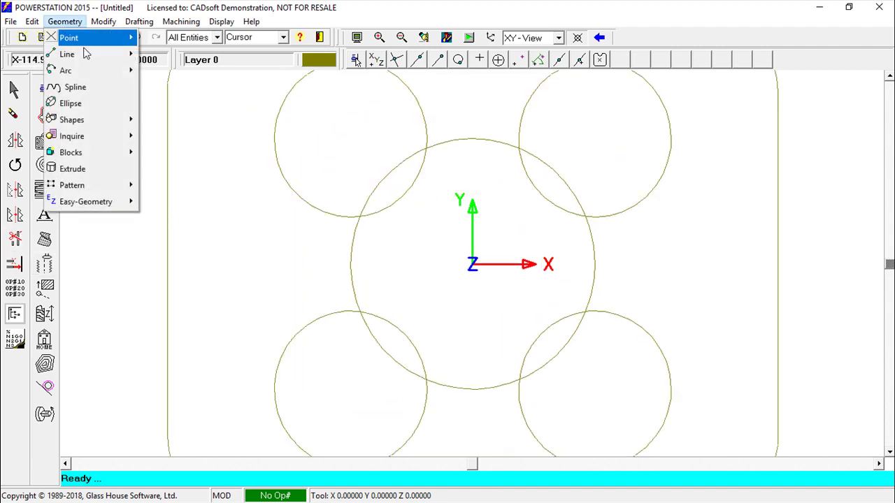
{"action": "mouse_move", "coordinate": [82, 72]}
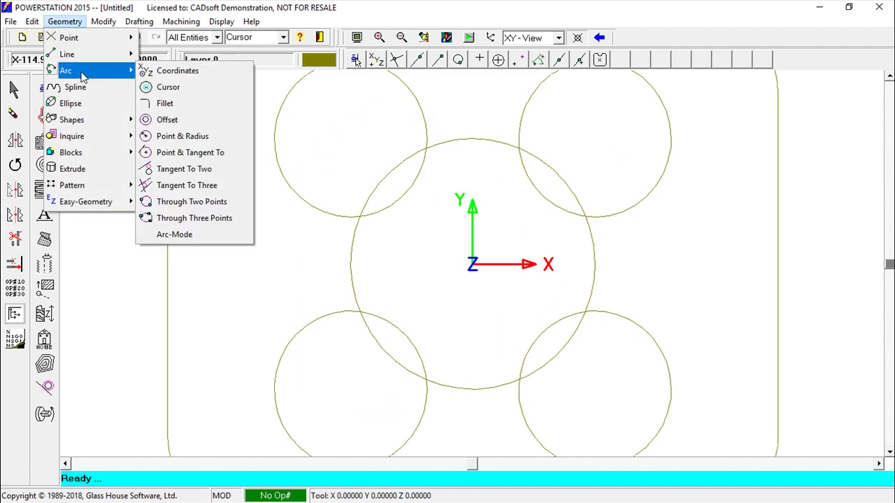
{"action": "left_click", "coordinate": [182, 73]}
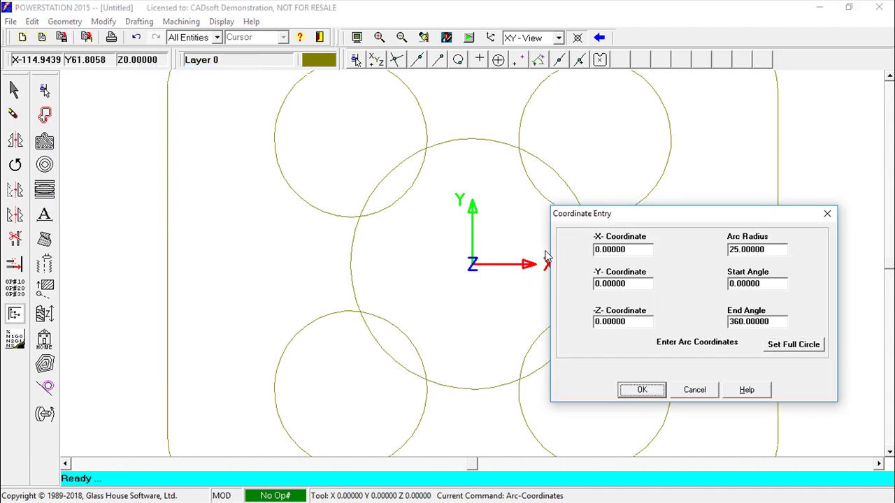
{"action": "left_click_drag", "start_coordinate": [637, 286], "coordinate": [560, 288]}
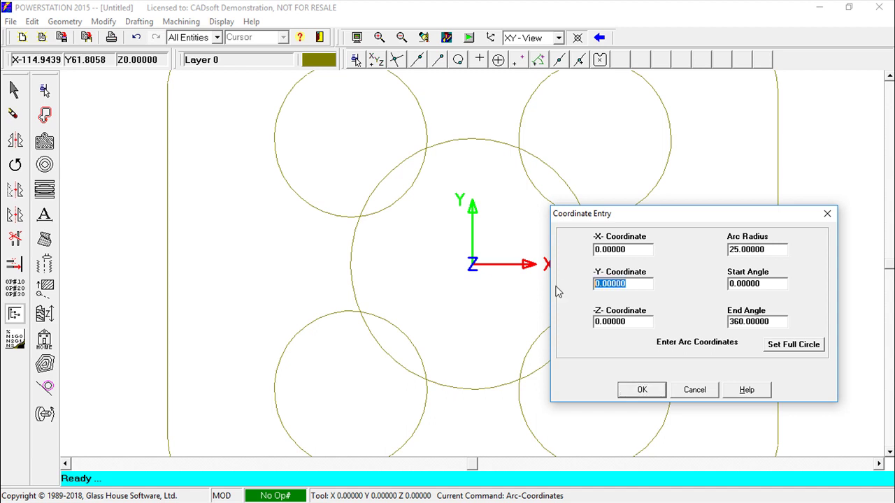
{"action": "type", "text": "20"}
{"action": "left_click_drag", "start_coordinate": [781, 249], "coordinate": [692, 249]}
{"action": "type", "text": "8"}
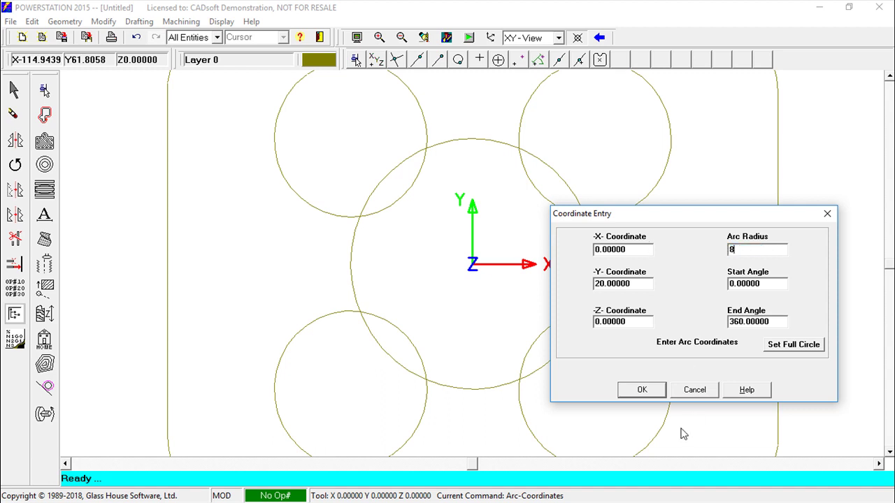
{"action": "left_click", "coordinate": [627, 390]}
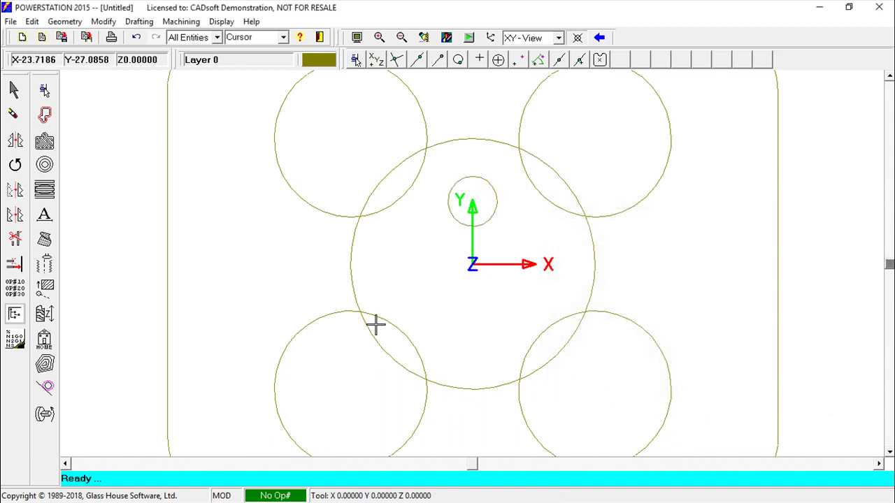
Step: Copy the radius 8 circle in a circular pattern about the origin, with 3 copies at 90 degrees between copies
{"action": "left_click", "coordinate": [66, 21]}
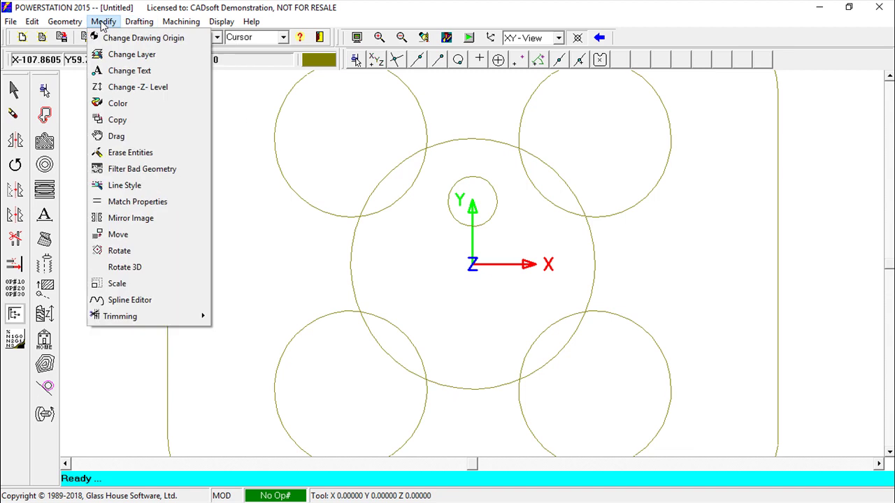
{"action": "left_click", "coordinate": [128, 120]}
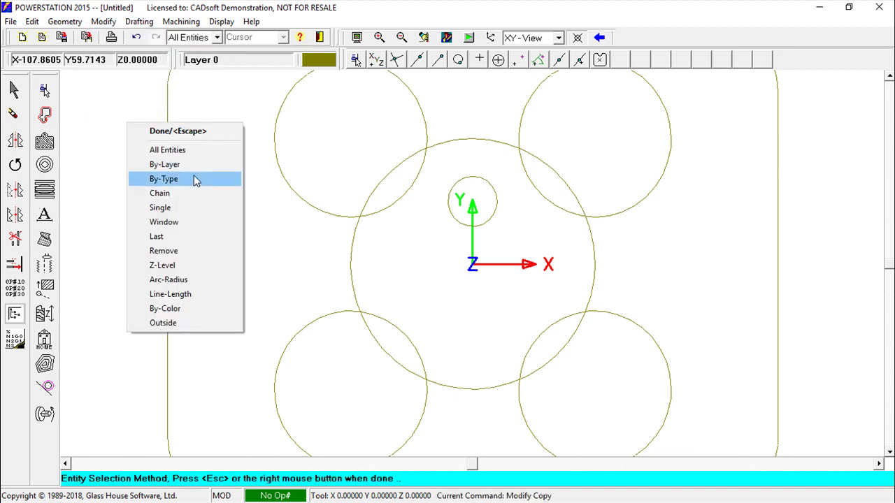
{"action": "left_click", "coordinate": [180, 209]}
{"action": "left_click", "coordinate": [492, 211]}
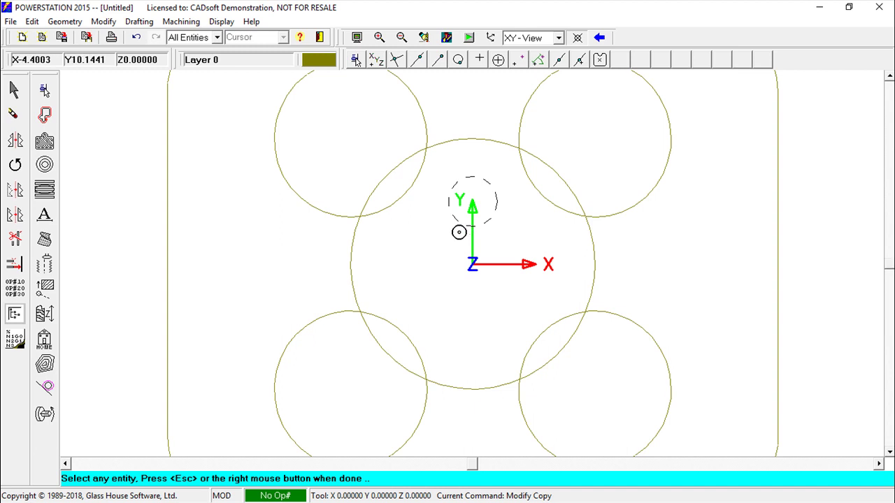
{"action": "right_click", "coordinate": [460, 232]}
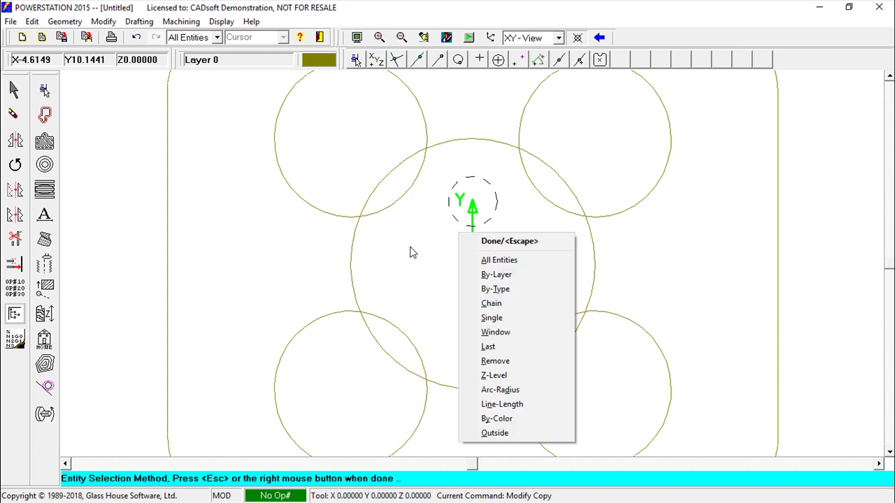
{"action": "key", "text": "Escape"}
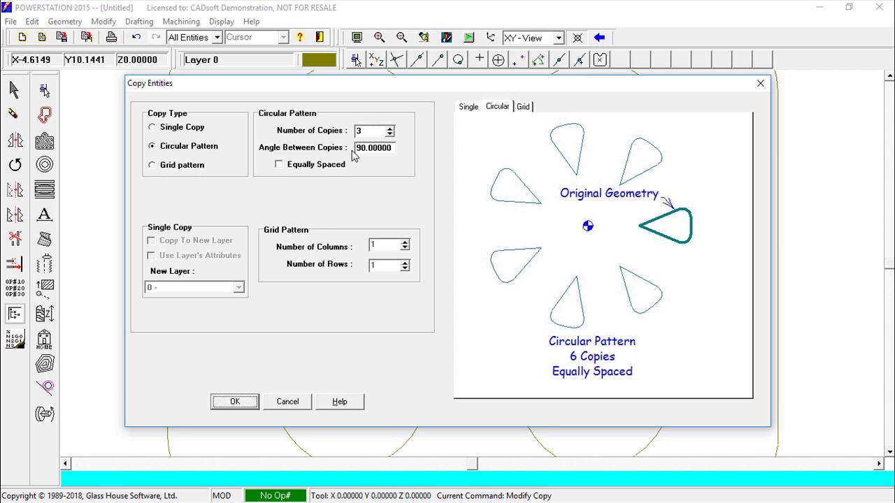
{"action": "left_click", "coordinate": [236, 402]}
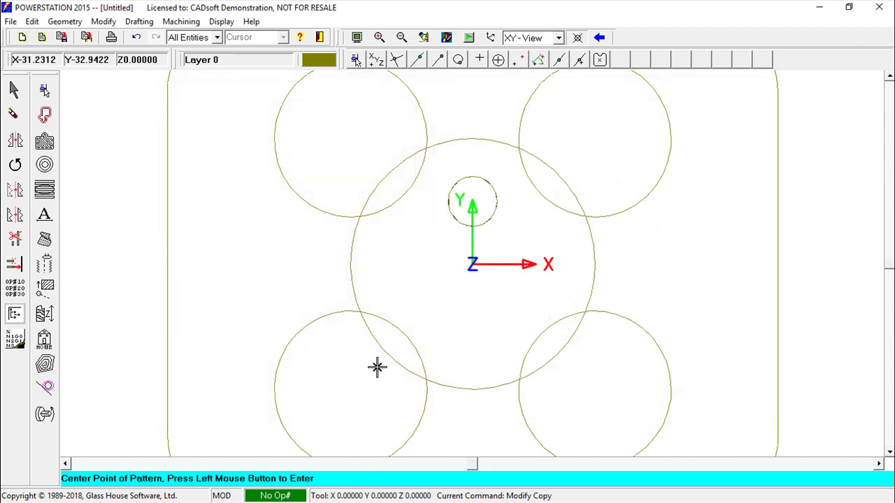
{"action": "left_click", "coordinate": [473, 264]}
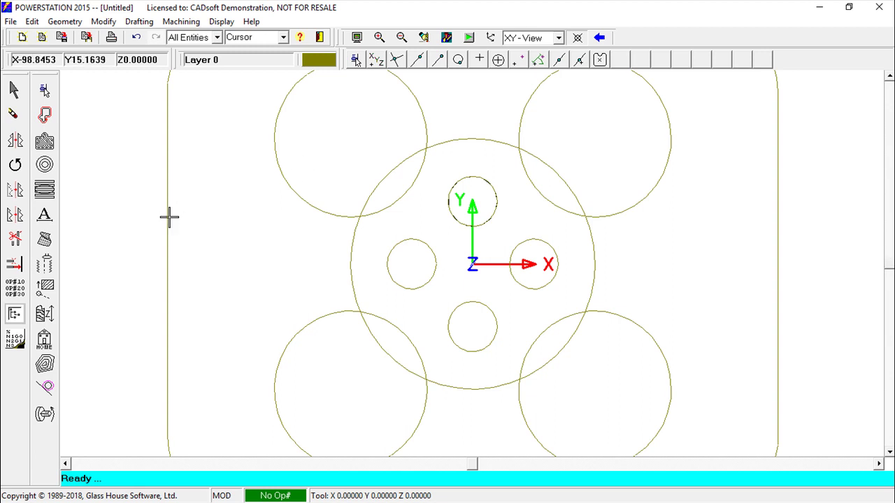
Step: Draw two horizontal lines at distances 8 and -8 from the origin
{"action": "left_click", "coordinate": [65, 21]}
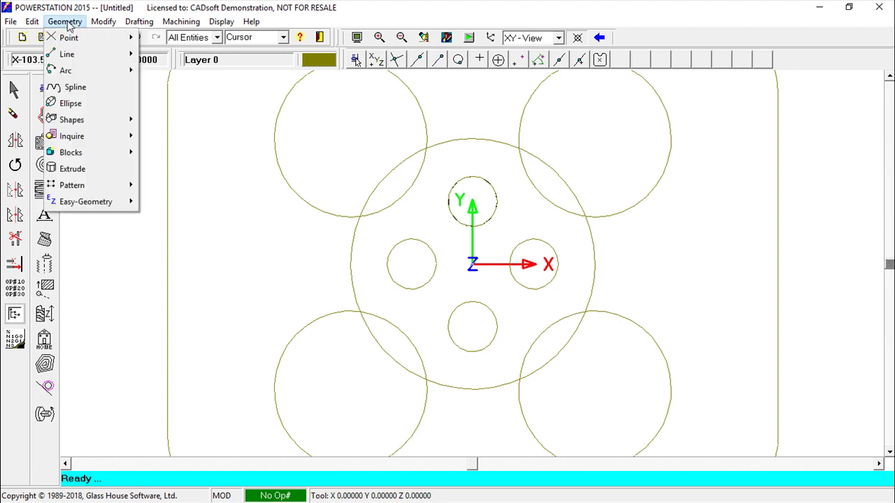
{"action": "mouse_move", "coordinate": [69, 61]}
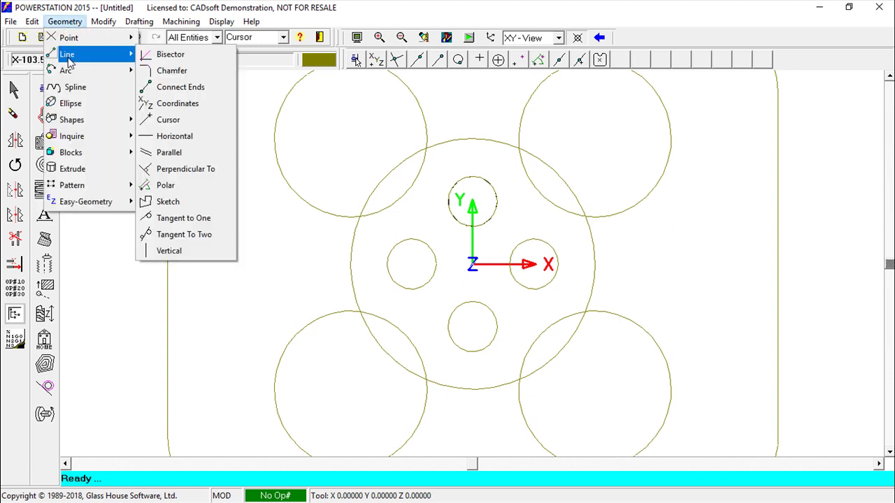
{"action": "left_click", "coordinate": [178, 137]}
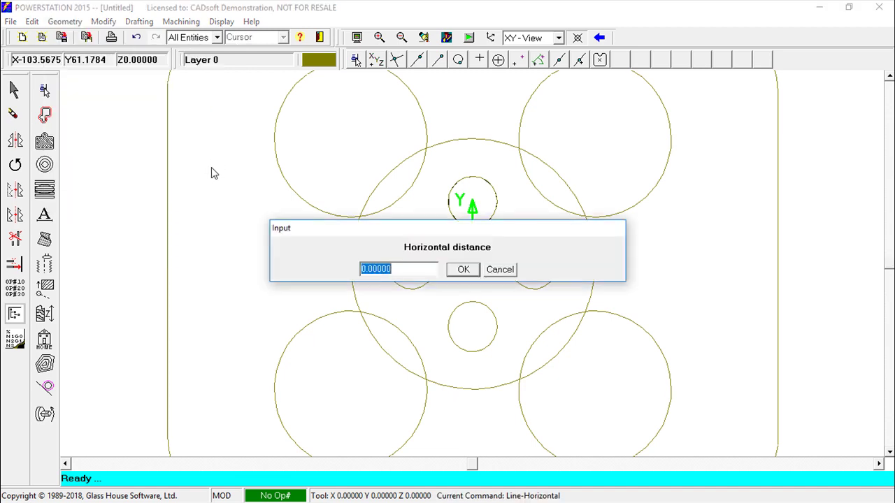
{"action": "type", "text": "0"}
{"action": "key", "text": "Return"}
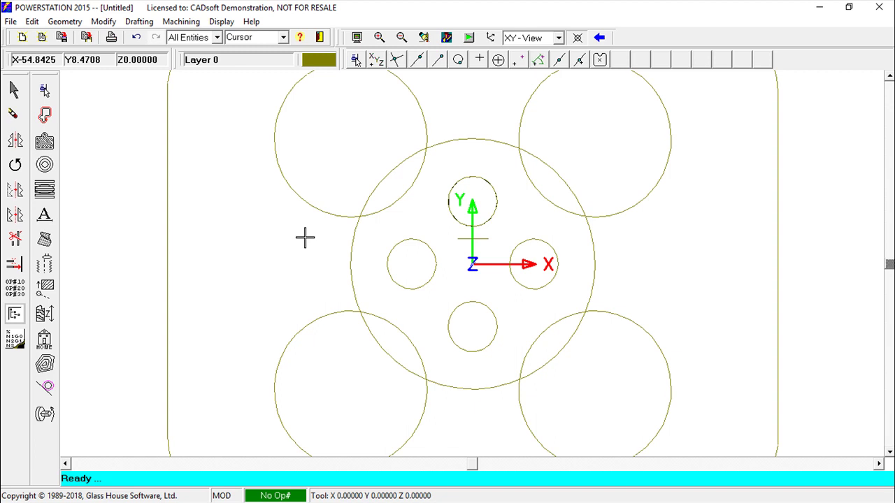
{"action": "left_click", "coordinate": [305, 238]}
{"action": "type", "text": "-8"}
{"action": "key", "text": "Return"}
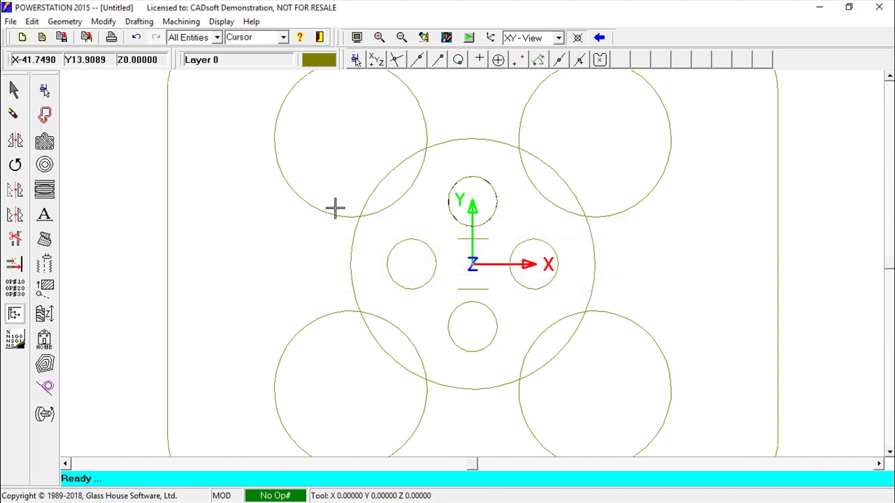
Step: Draw two vertical lines at distances 8 and -8 from the origin
{"action": "left_click", "coordinate": [59, 22]}
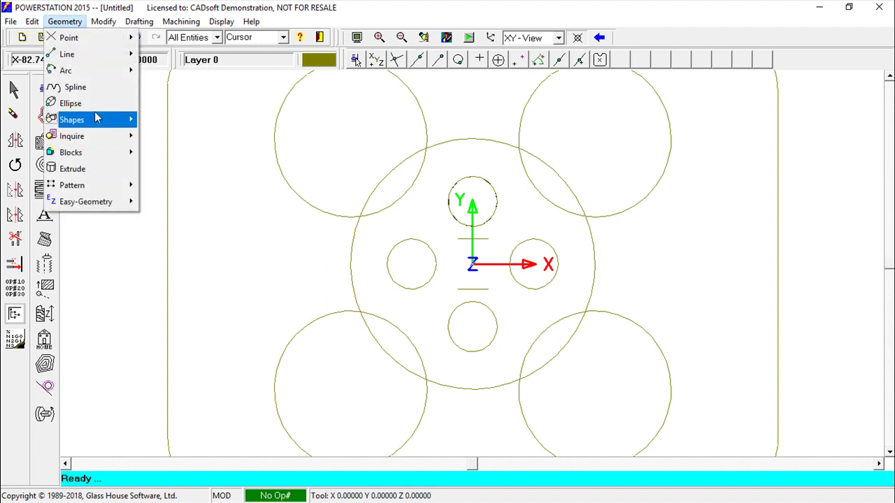
{"action": "mouse_move", "coordinate": [73, 55]}
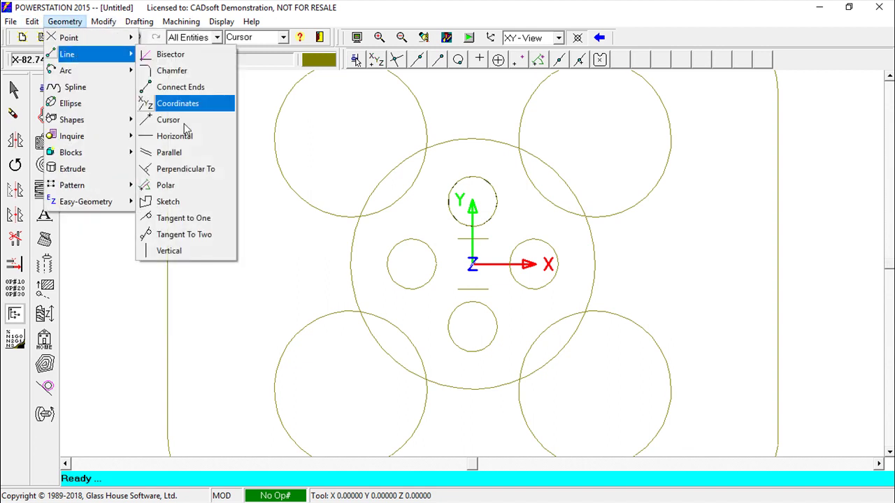
{"action": "left_click", "coordinate": [190, 252]}
{"action": "type", "text": "8"}
{"action": "key", "text": "Return"}
{"action": "left_click", "coordinate": [272, 260]}
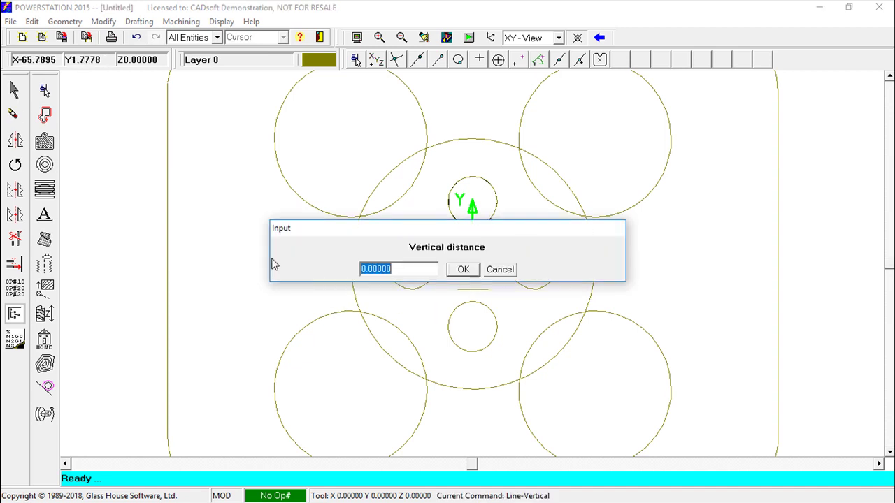
{"action": "type", "text": "-8"}
{"action": "key", "text": "Return"}
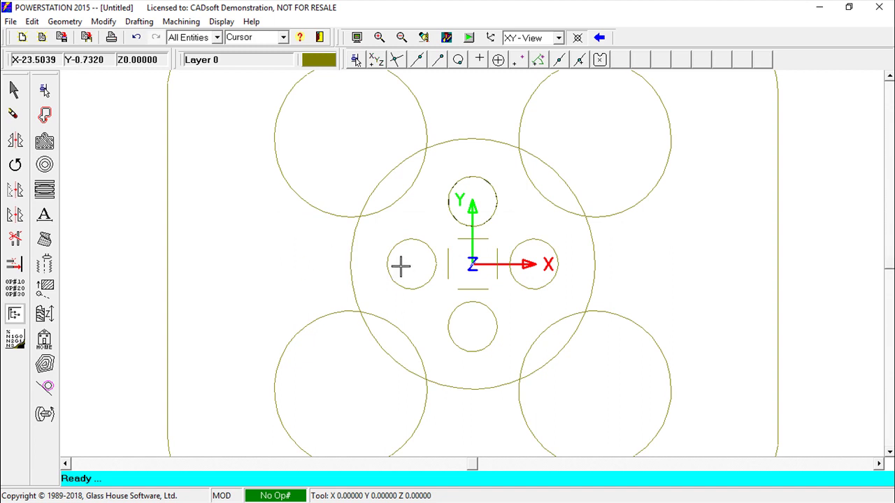
Step: Extend both ends of the two vertical lines to the radius 40 central circle with Easy Extend
{"action": "left_click", "coordinate": [103, 21]}
{"action": "mouse_move", "coordinate": [148, 320]}
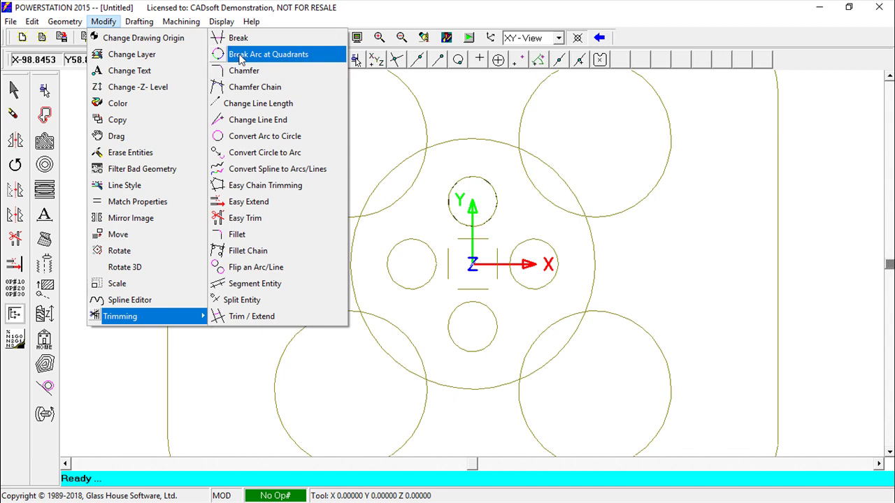
{"action": "left_click", "coordinate": [270, 202]}
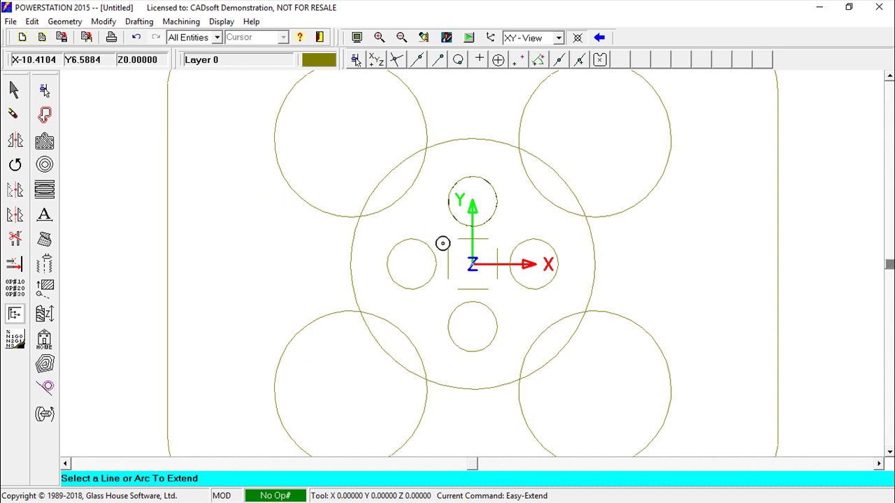
{"action": "left_click", "coordinate": [453, 142]}
{"action": "left_click", "coordinate": [498, 250]}
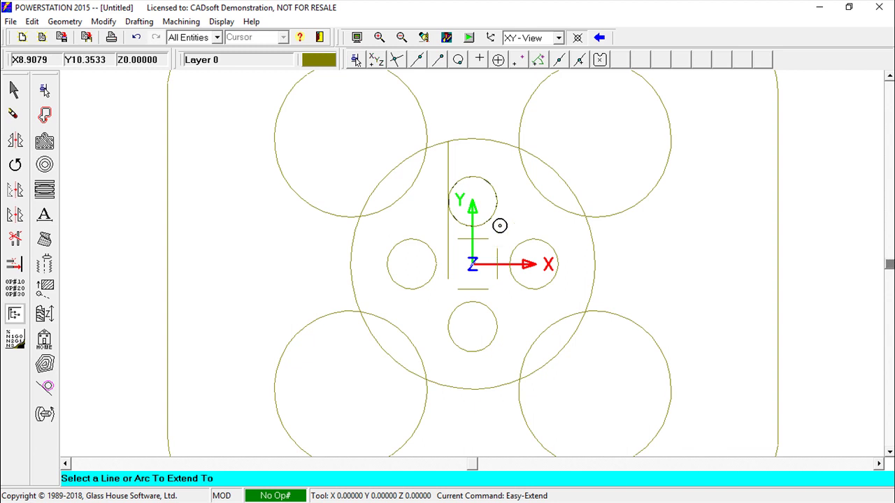
{"action": "left_click", "coordinate": [497, 142]}
{"action": "left_click", "coordinate": [451, 271]}
{"action": "left_click", "coordinate": [450, 388]}
{"action": "left_click", "coordinate": [497, 259]}
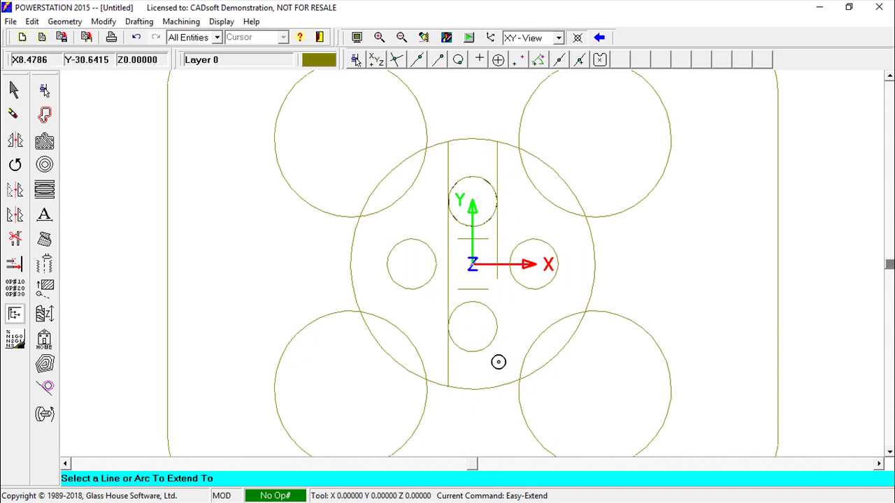
{"action": "left_click", "coordinate": [498, 384]}
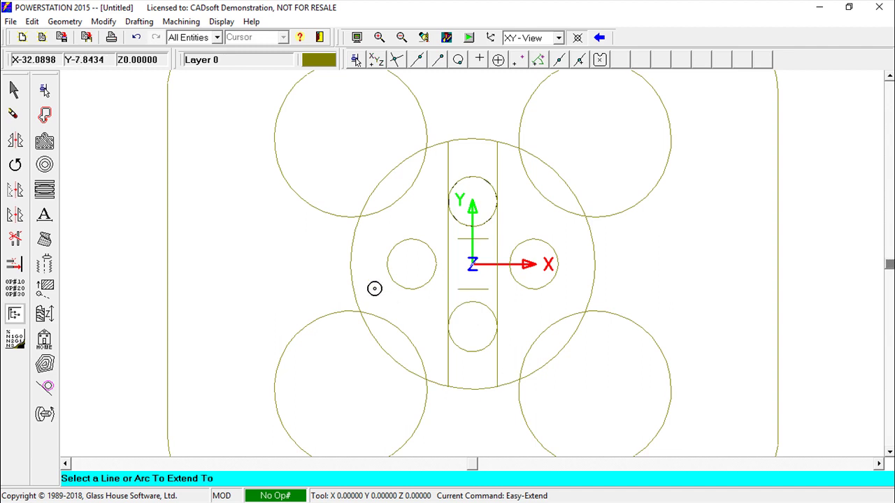
Step: Extend both ends of the two horizontal lines to the radius 40 central circle
{"action": "left_click", "coordinate": [355, 293]}
{"action": "left_click", "coordinate": [461, 240]}
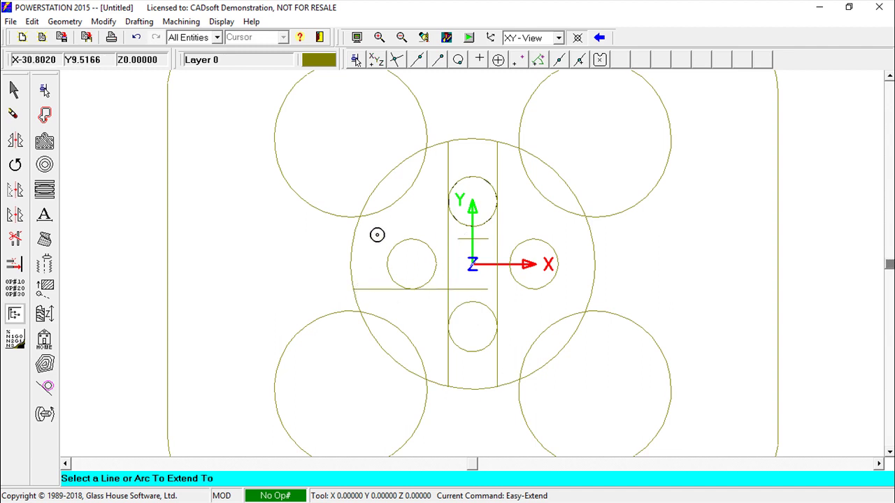
{"action": "left_click", "coordinate": [357, 241]}
{"action": "left_click", "coordinate": [485, 242]}
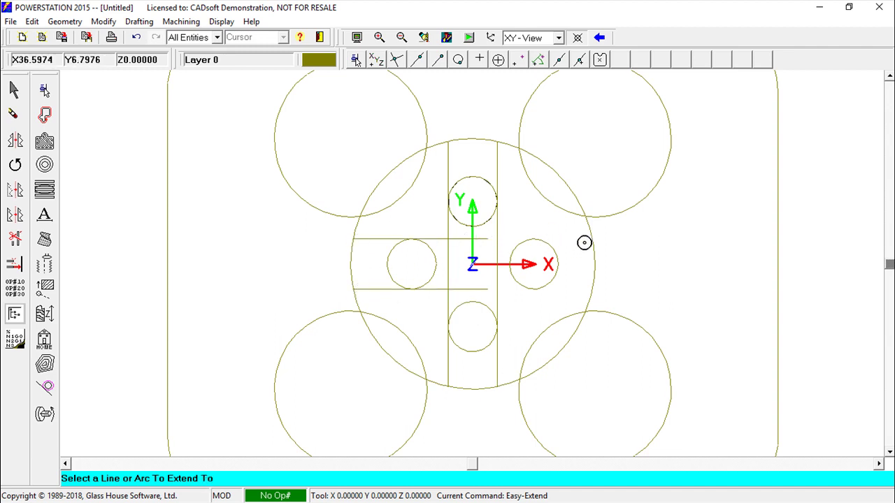
{"action": "left_click", "coordinate": [589, 237]}
{"action": "left_click", "coordinate": [485, 291]}
{"action": "left_click", "coordinate": [584, 298]}
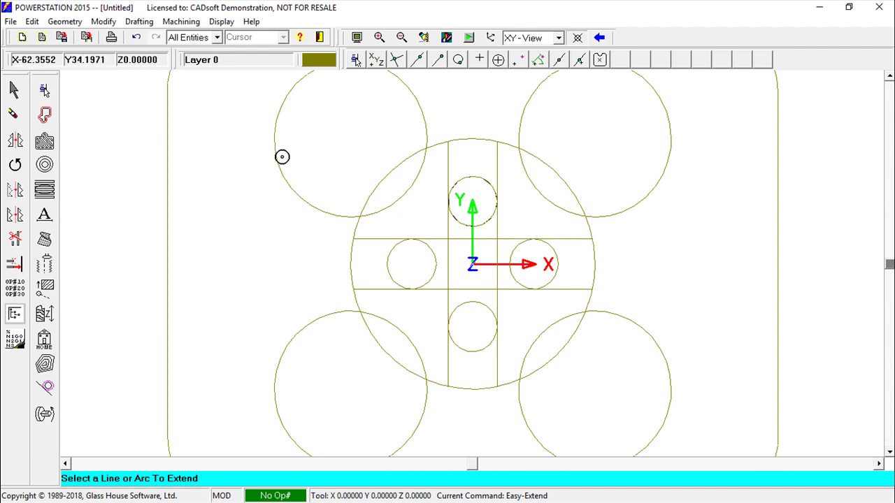
{"action": "key", "text": "Escape"}
Step: Use Easy Trim to cut the upper-right large circle outside the central circle and the central circle's arc inside it
{"action": "left_click", "coordinate": [103, 22]}
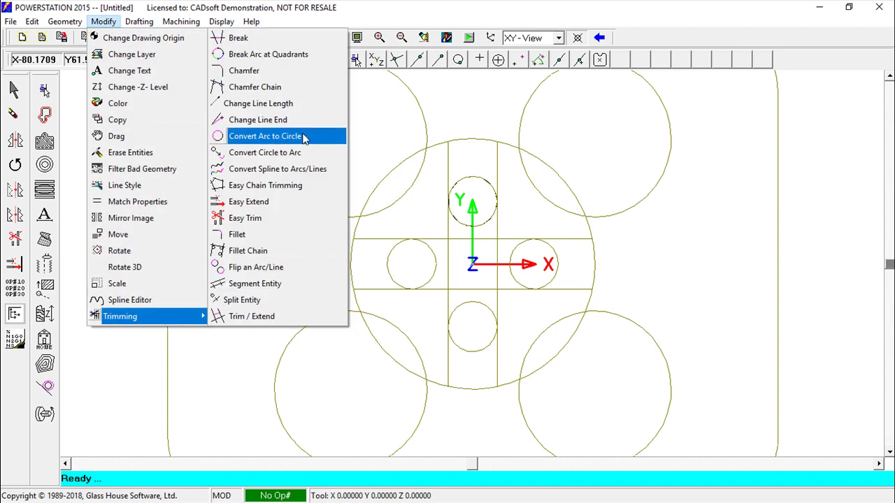
{"action": "left_click", "coordinate": [265, 219]}
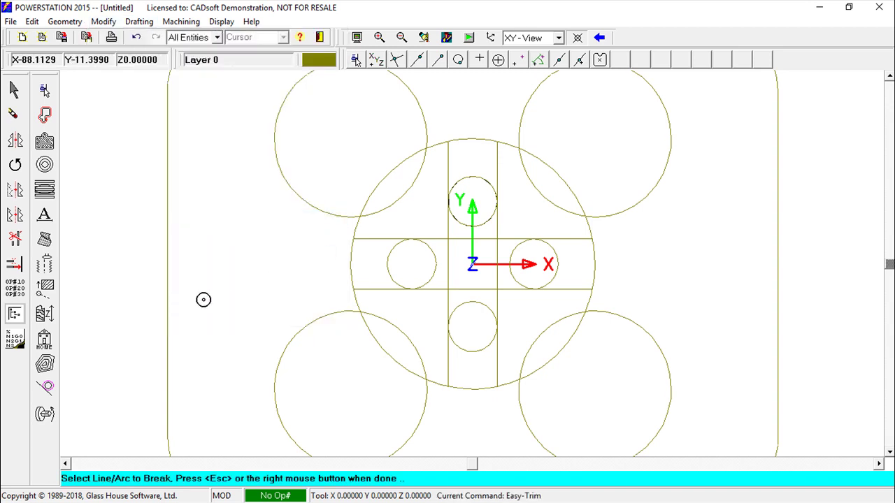
{"action": "scroll", "coordinate": [52, 292], "scroll_direction": "up", "scroll_amount": 1}
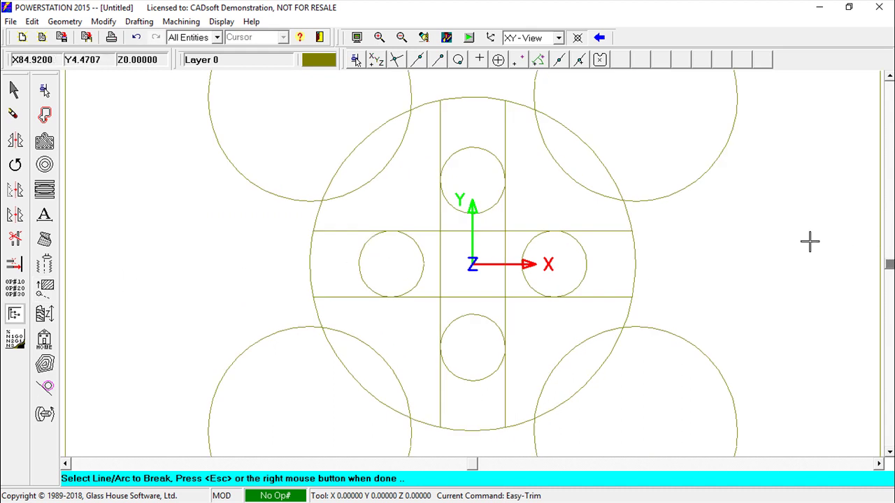
{"action": "left_click", "coordinate": [674, 196]}
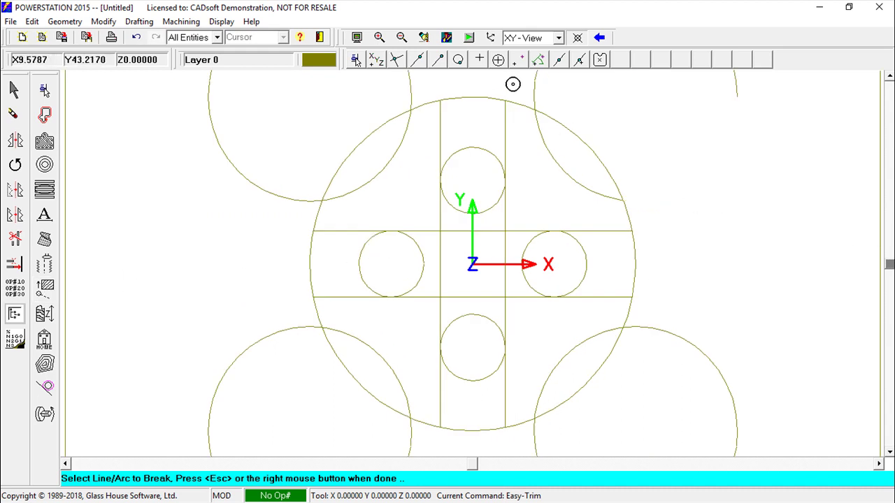
{"action": "left_click", "coordinate": [592, 148]}
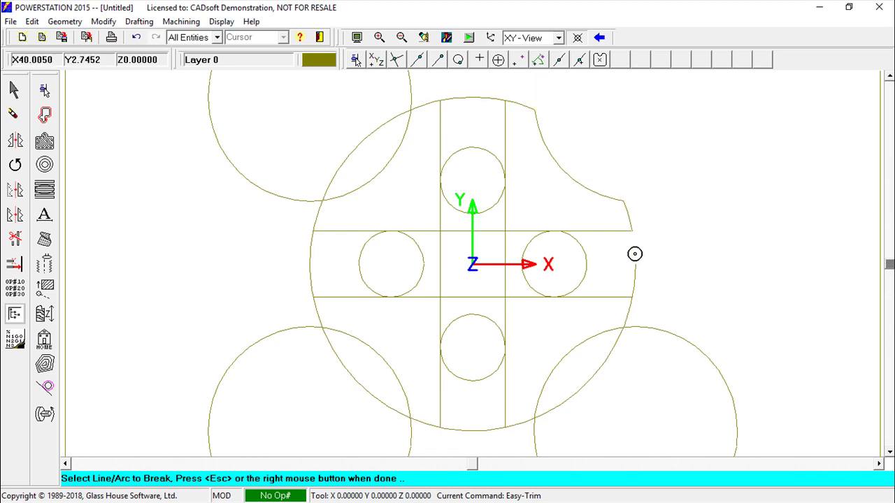
Step: Trim the central circle, small circle and horizontal lines on the +X side into an open round-ended slot
{"action": "left_click", "coordinate": [636, 270]}
{"action": "left_click", "coordinate": [587, 278]}
{"action": "left_click", "coordinate": [580, 251]}
{"action": "left_click", "coordinate": [515, 232]}
{"action": "left_click", "coordinate": [520, 295]}
Step: Trim the lower-right large circle and the overlapping arc of the central circle to form a concave corner
{"action": "left_click", "coordinate": [659, 330]}
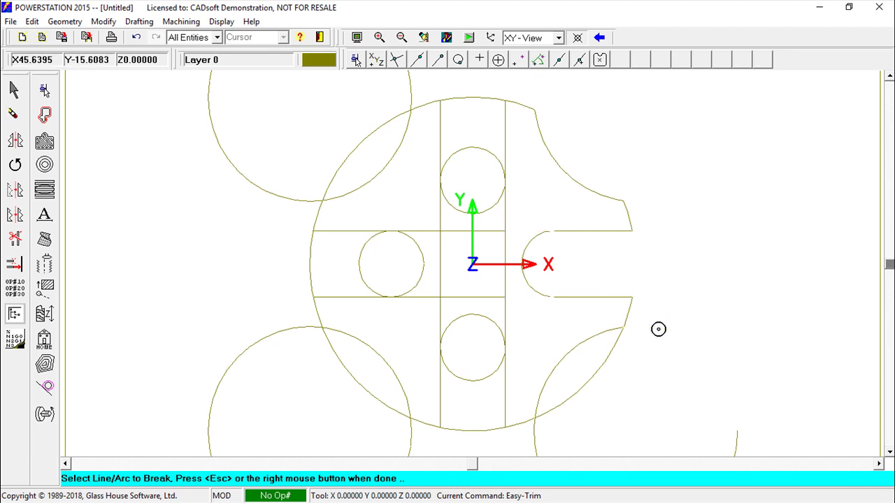
{"action": "left_click", "coordinate": [732, 440]}
{"action": "left_click", "coordinate": [583, 389]}
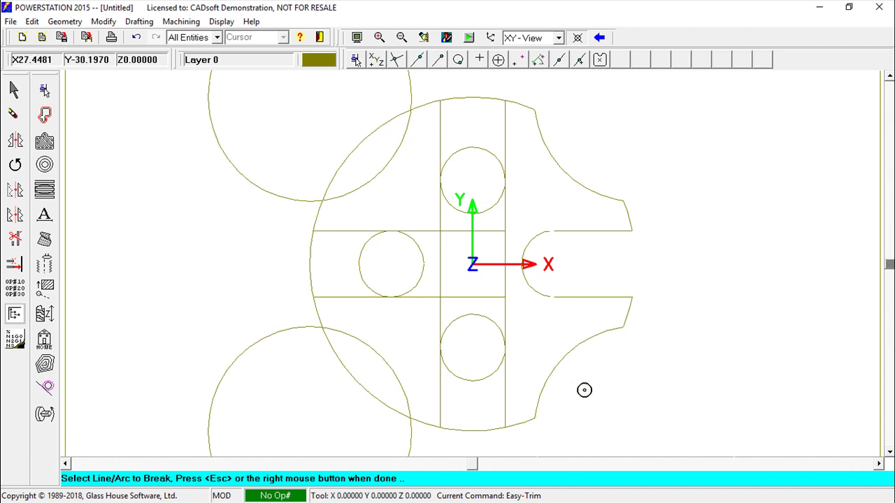
Step: Trim the central circle, small circle and vertical lines on the -Y side into an open round-ended slot
{"action": "left_click", "coordinate": [489, 428]}
{"action": "left_click", "coordinate": [484, 380]}
{"action": "left_click", "coordinate": [506, 314]}
{"action": "left_click", "coordinate": [441, 307]}
Step: Trim the lower-left large circle into a concave corner and the -X side geometry into an open round-ended slot
{"action": "left_click", "coordinate": [410, 433]}
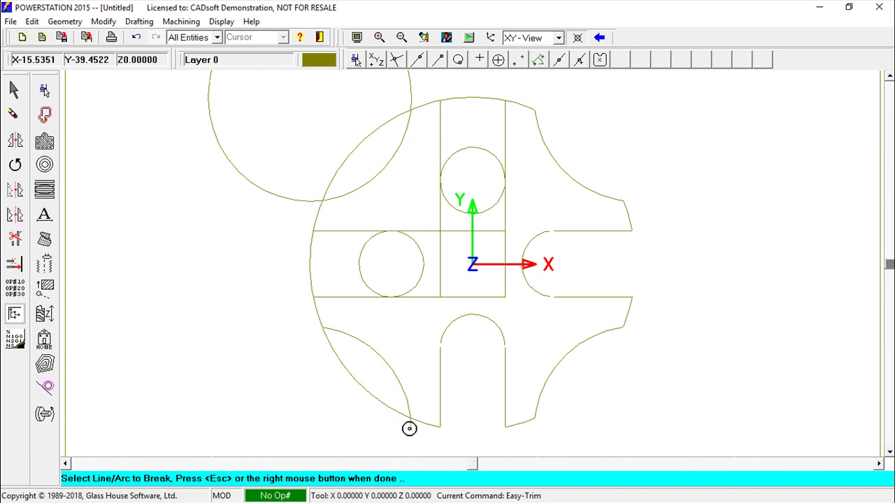
{"action": "left_click", "coordinate": [382, 405]}
{"action": "left_click", "coordinate": [306, 281]}
{"action": "left_click", "coordinate": [361, 276]}
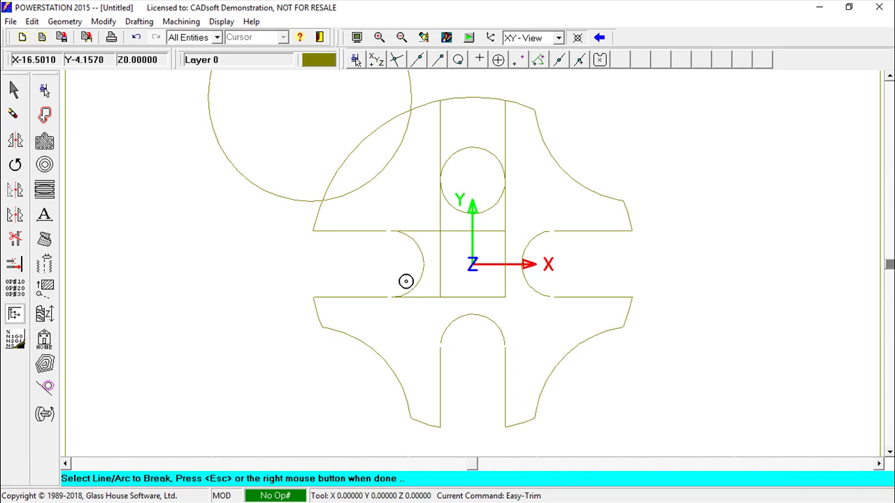
{"action": "left_click", "coordinate": [426, 298]}
{"action": "left_click", "coordinate": [424, 231]}
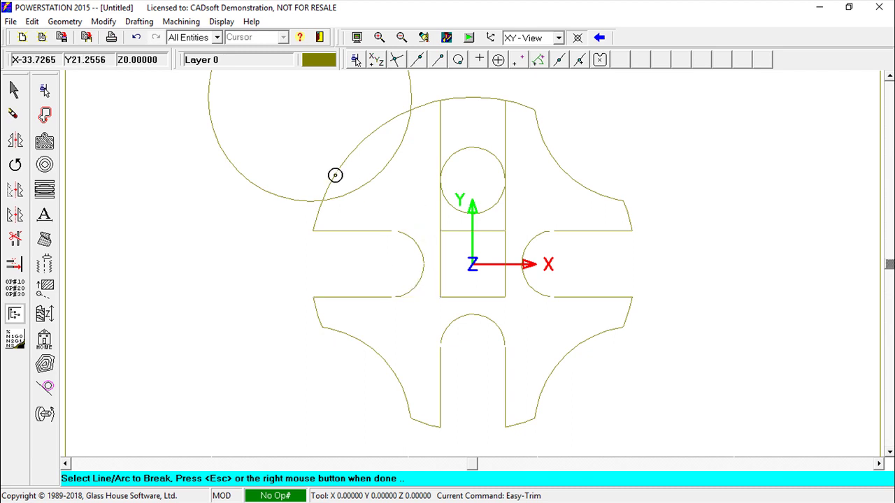
Step: Trim the upper-left large circle into a concave corner and the +Y side geometry into an open round-ended slot
{"action": "left_click", "coordinate": [284, 203]}
{"action": "left_click", "coordinate": [337, 161]}
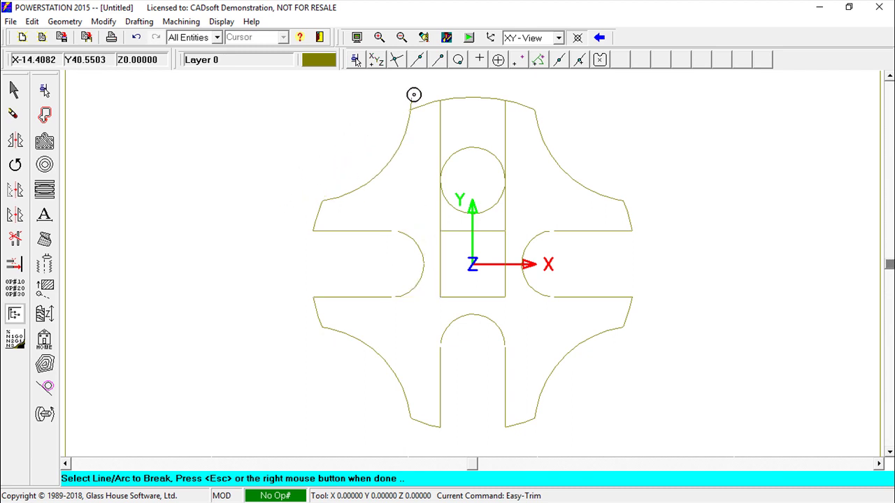
{"action": "left_click", "coordinate": [466, 98]}
{"action": "left_click", "coordinate": [457, 152]}
{"action": "left_click", "coordinate": [440, 215]}
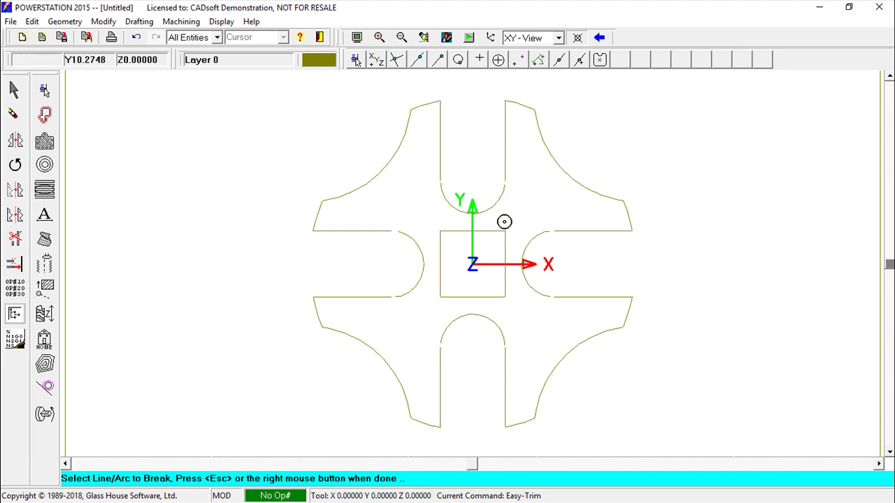
Step: Remove the four remaining line segments that form the square around the origin
{"action": "left_click", "coordinate": [494, 231]}
{"action": "left_click", "coordinate": [504, 242]}
{"action": "left_click", "coordinate": [459, 298]}
{"action": "left_click", "coordinate": [443, 283]}
{"action": "scroll", "coordinate": [43, 255], "scroll_direction": "up", "scroll_amount": 2}
{"action": "scroll", "coordinate": [42, 255], "scroll_direction": "down", "scroll_amount": 3}
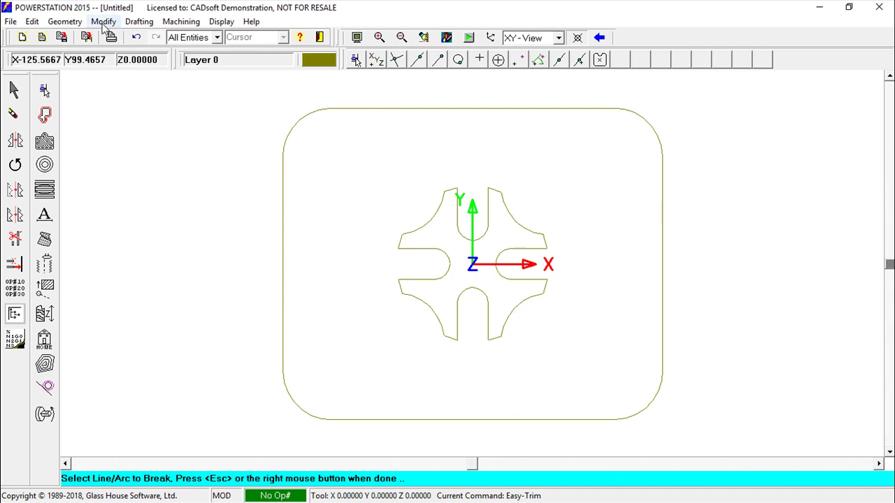
{"action": "left_click", "coordinate": [64, 22]}
{"action": "mouse_move", "coordinate": [86, 74]}
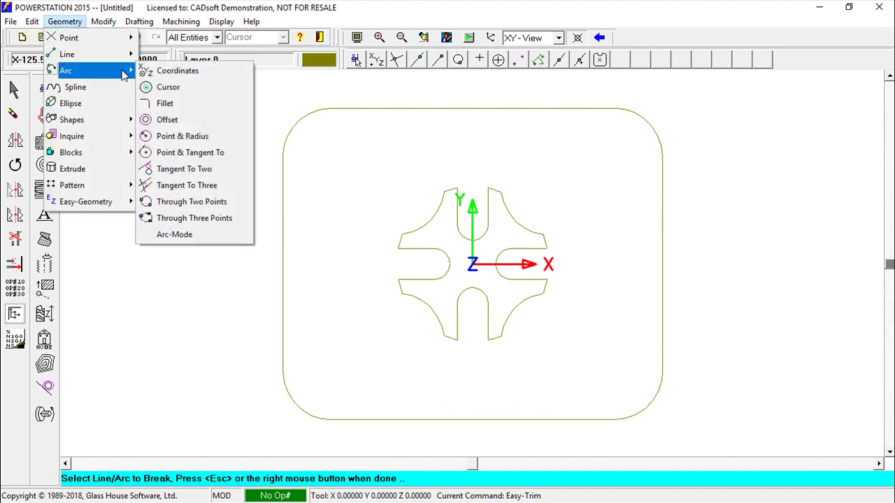
{"action": "left_click", "coordinate": [191, 87]}
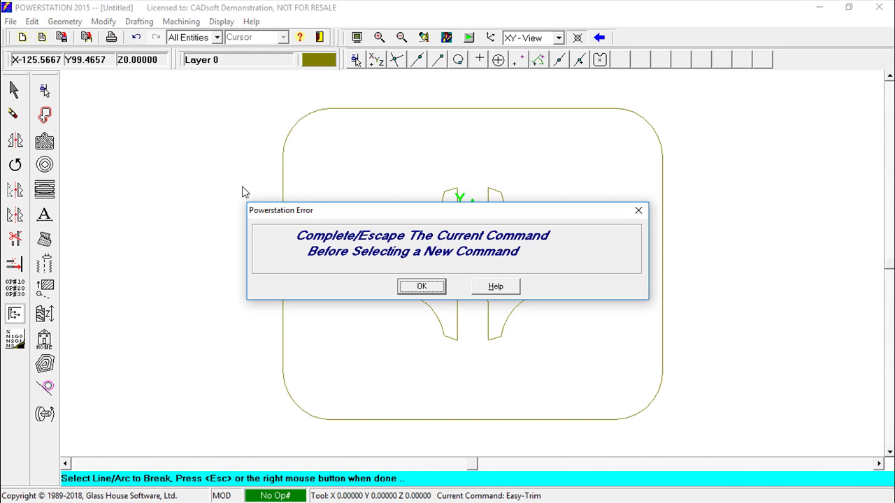
{"action": "left_click", "coordinate": [421, 286]}
Step: Draw a radius 8 circle centred on the plate's upper-left corner arc
{"action": "left_click", "coordinate": [65, 22]}
{"action": "mouse_move", "coordinate": [79, 71]}
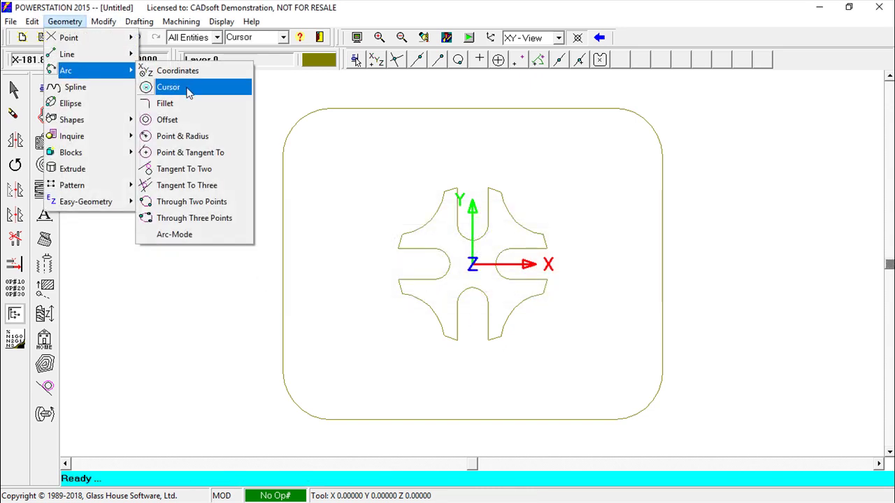
{"action": "left_click", "coordinate": [188, 86]}
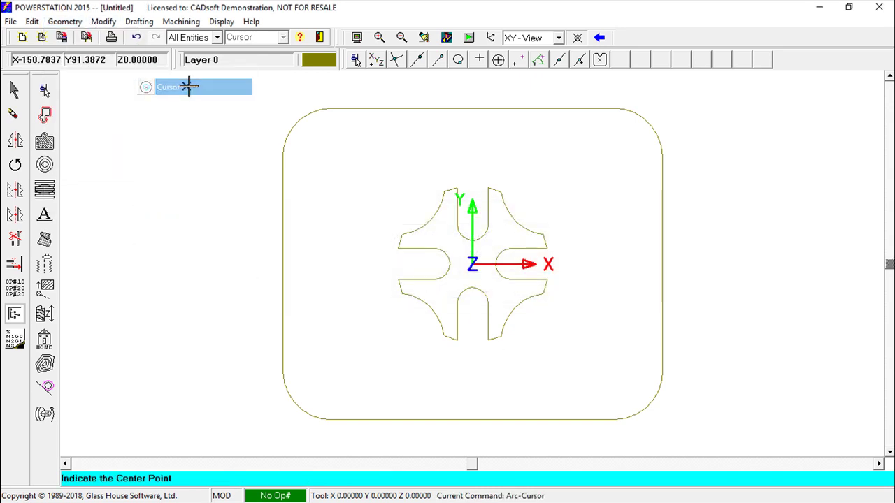
{"action": "left_click", "coordinate": [332, 158]}
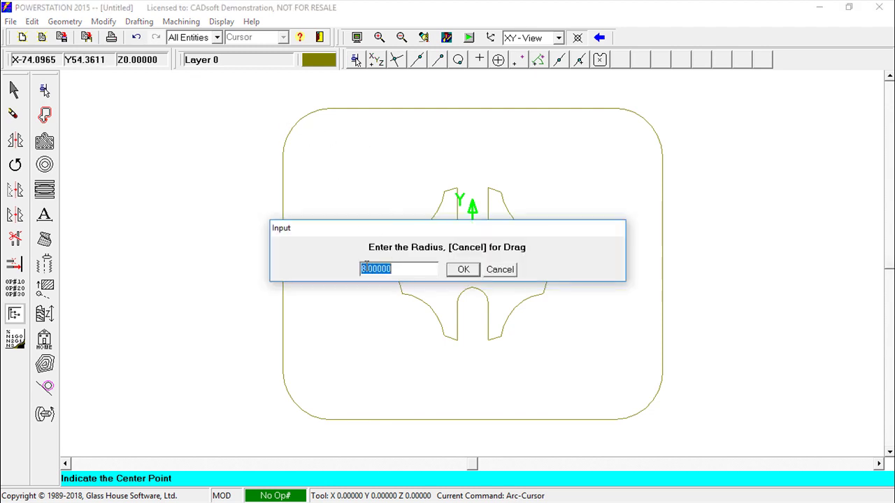
{"action": "left_click", "coordinate": [463, 270]}
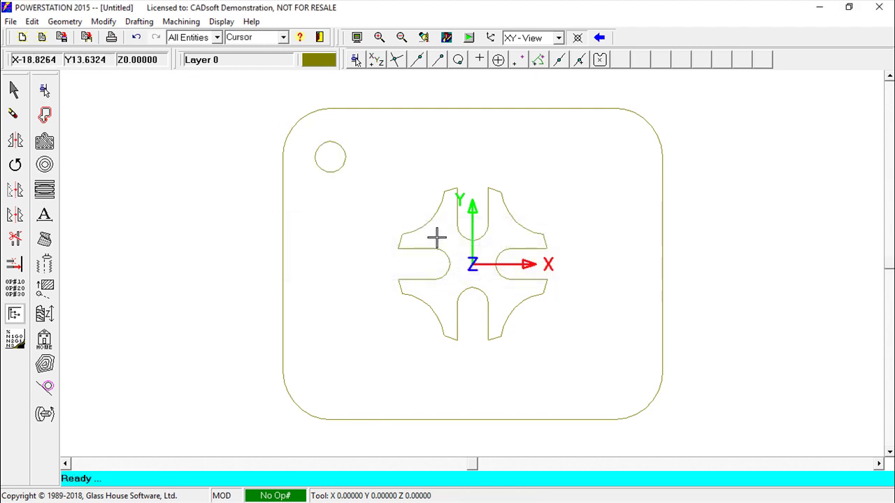
Step: Draw radius 8 circles centred on the plate's upper-right, lower-right and lower-left corner arcs
{"action": "left_click", "coordinate": [616, 157]}
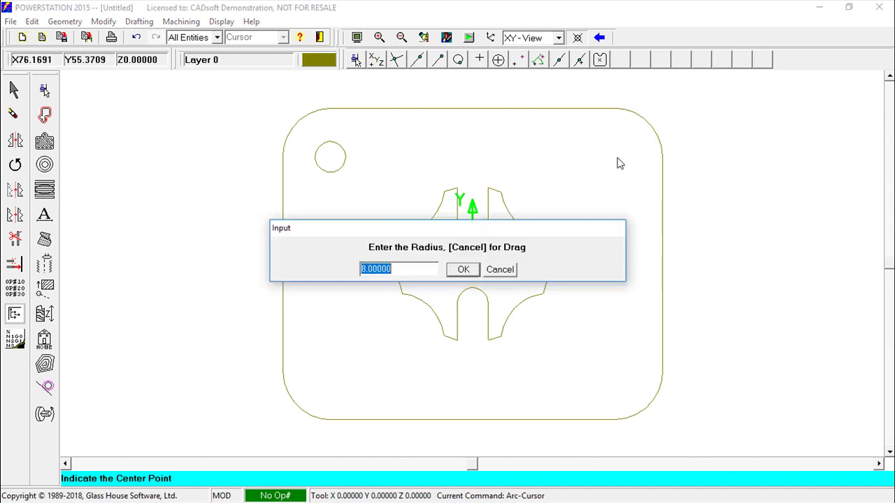
{"action": "left_click", "coordinate": [463, 269]}
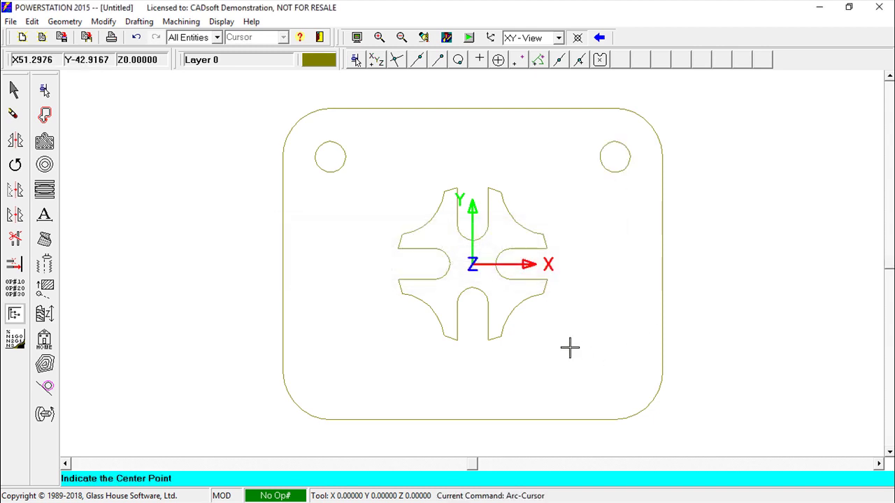
{"action": "left_click", "coordinate": [616, 371]}
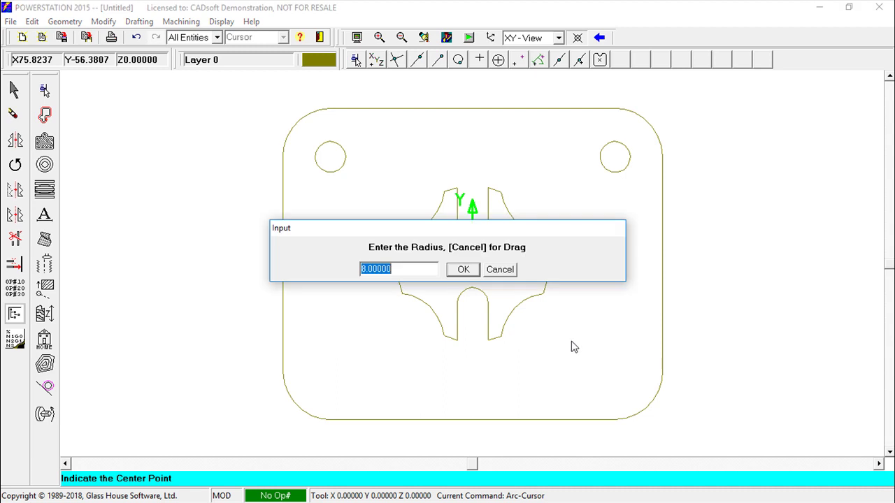
{"action": "left_click", "coordinate": [463, 269]}
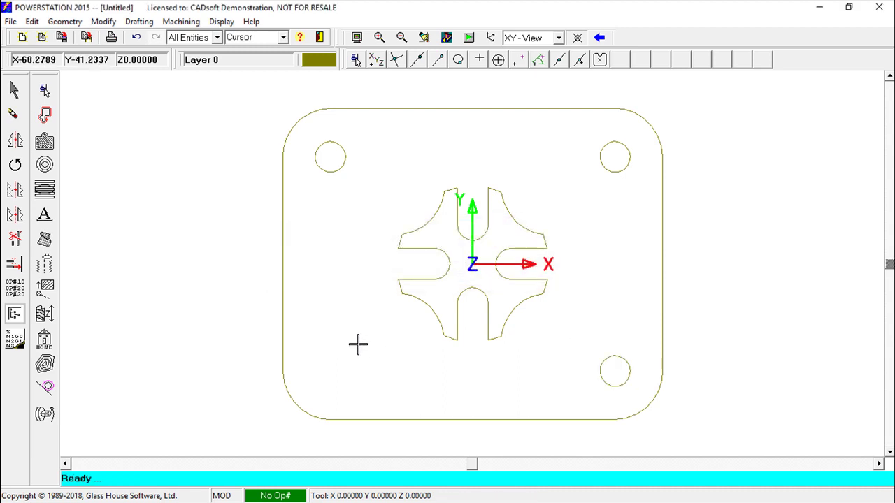
{"action": "left_click", "coordinate": [331, 372]}
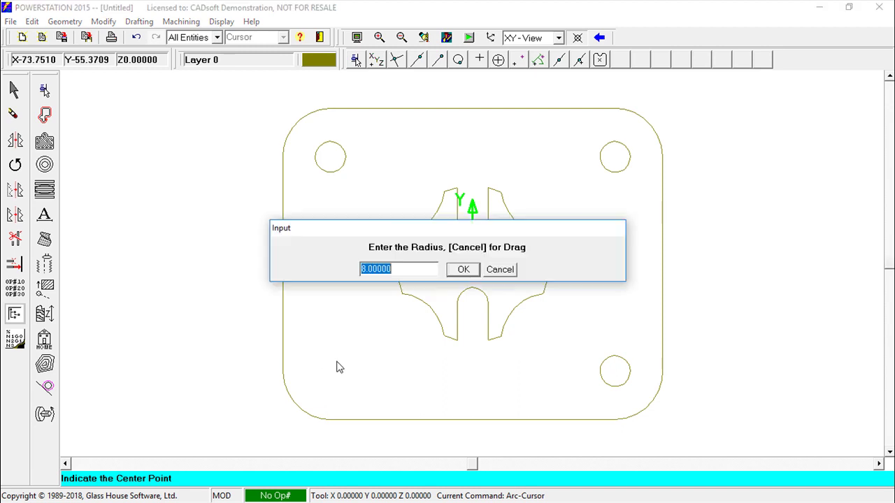
{"action": "left_click", "coordinate": [460, 269]}
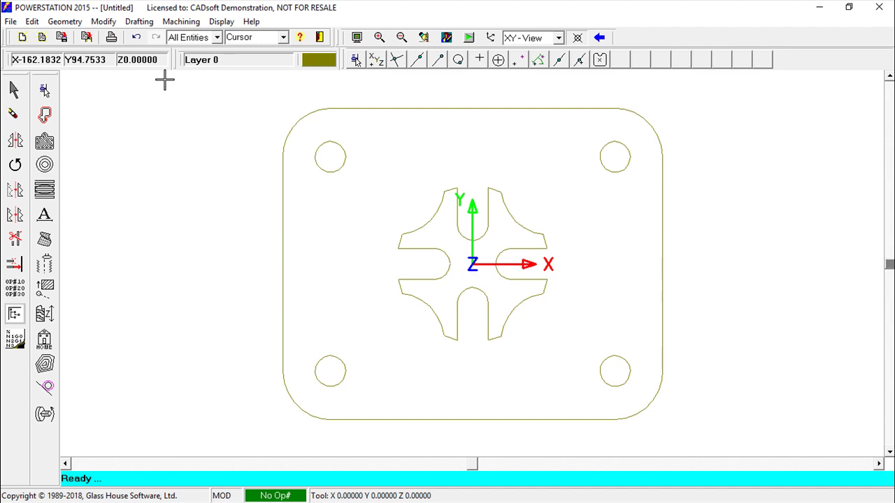
Step: Set the current layer to 1 in Layer Control
{"action": "left_click", "coordinate": [240, 62]}
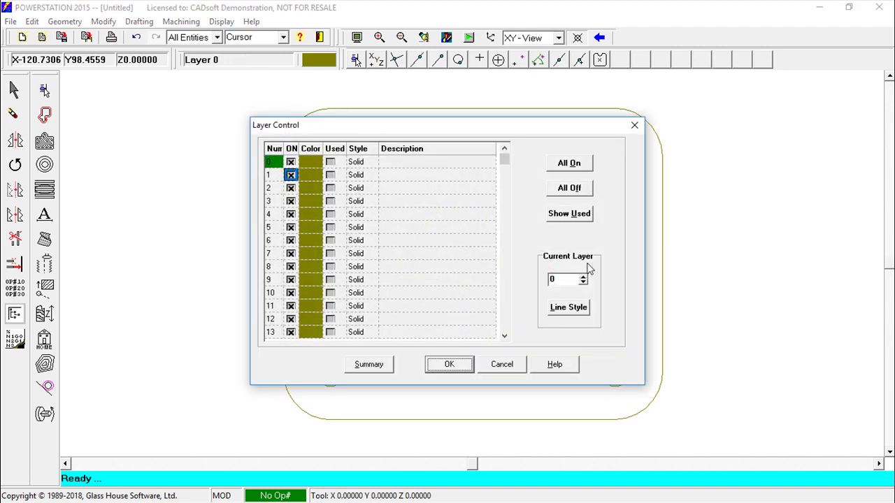
{"action": "left_click_drag", "start_coordinate": [452, 126], "coordinate": [370, 99]}
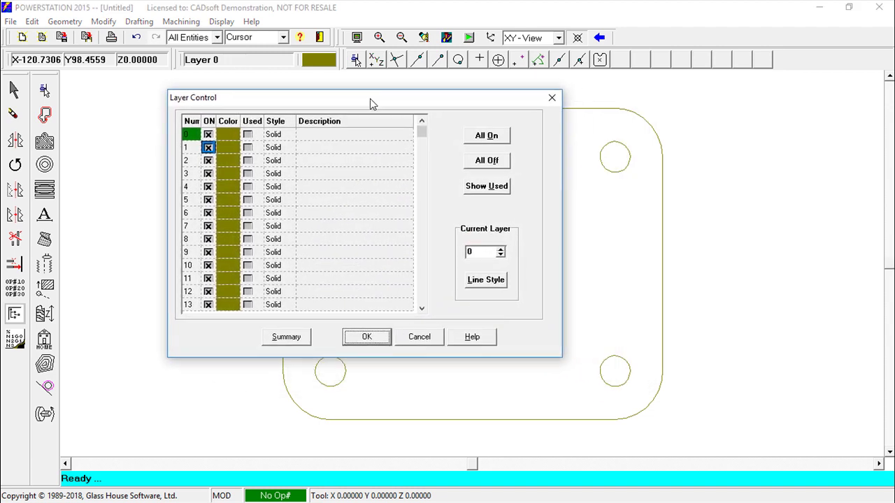
{"action": "left_click", "coordinate": [500, 249]}
{"action": "left_click", "coordinate": [366, 337]}
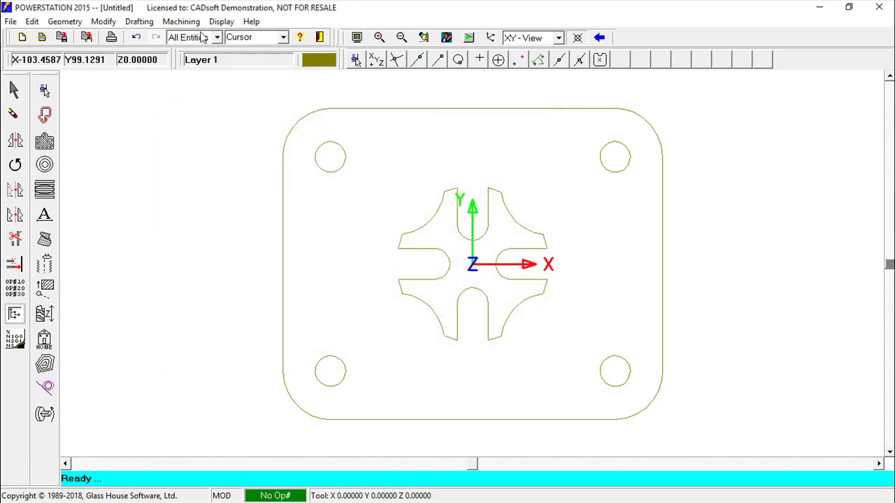
Step: Add operation number 10 in the Machining Operations Manager and make it the current operation
{"action": "left_click", "coordinate": [183, 23]}
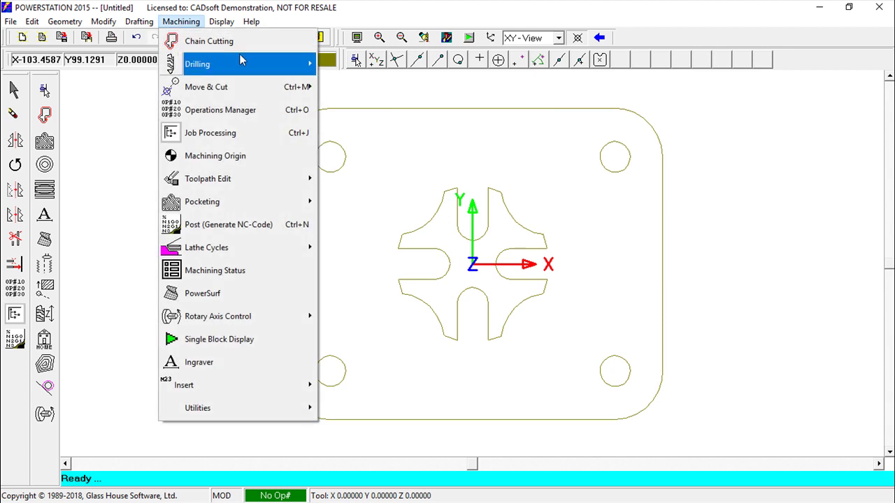
{"action": "left_click", "coordinate": [215, 112]}
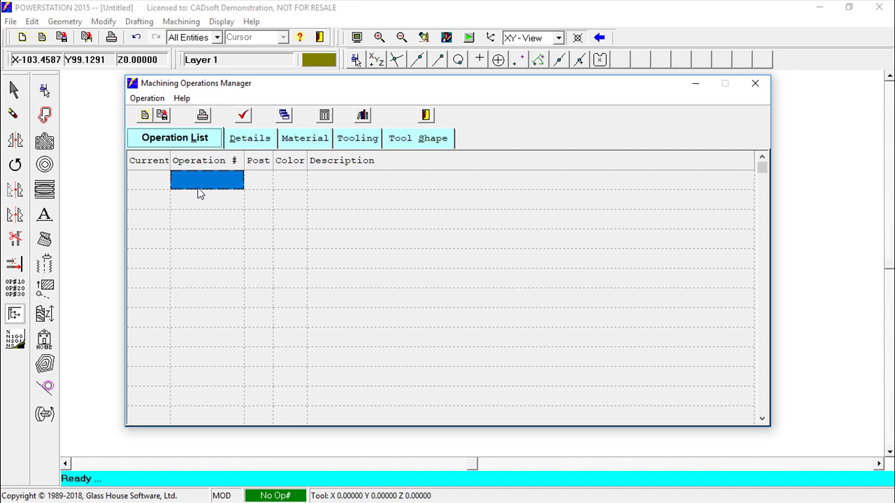
{"action": "left_click", "coordinate": [201, 181]}
{"action": "type", "text": "10"}
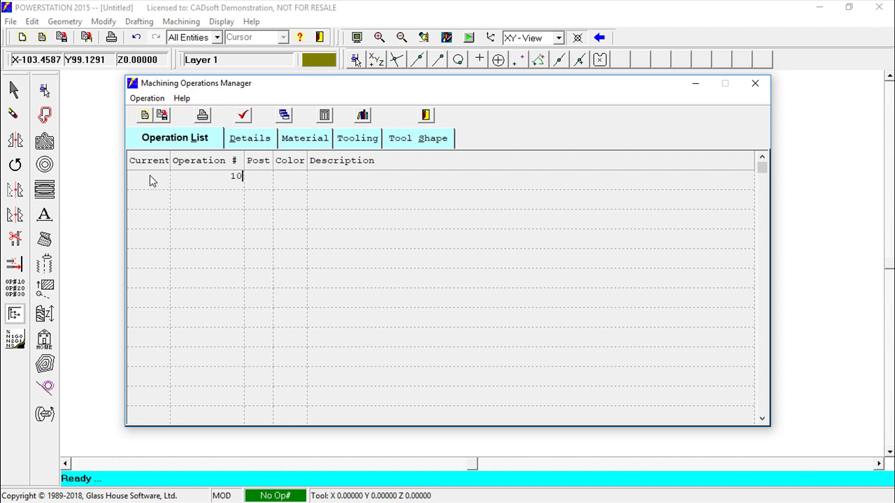
{"action": "left_click", "coordinate": [147, 182]}
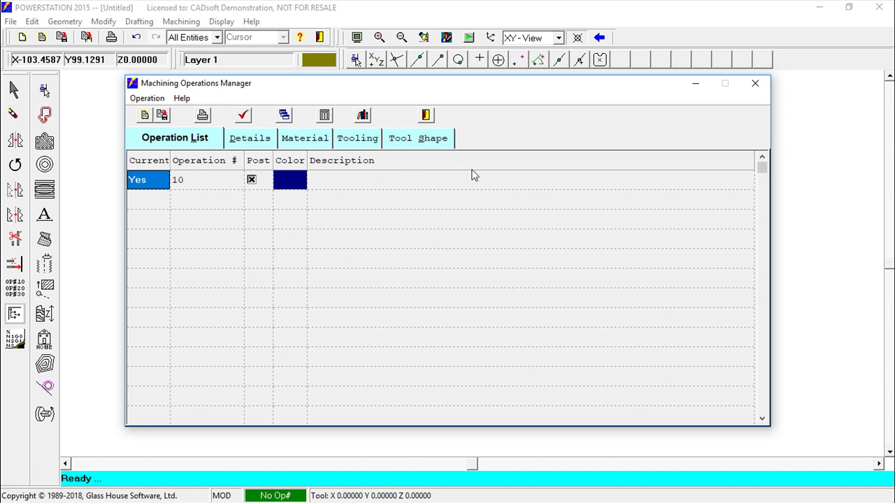
Step: Set the colour of operation 10 to red
{"action": "left_click", "coordinate": [299, 182]}
{"action": "double_click", "coordinate": [301, 188]}
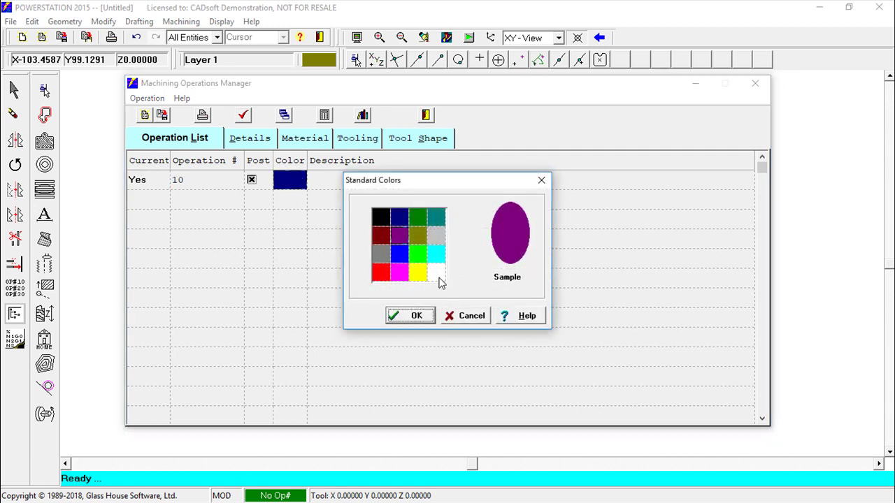
{"action": "left_click", "coordinate": [382, 275]}
{"action": "left_click", "coordinate": [400, 316]}
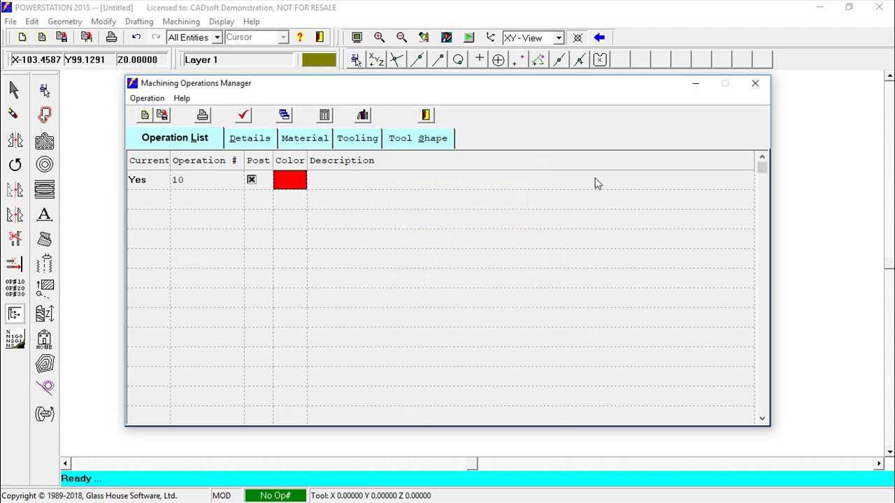
Step: Review the details, material, tooling and tool shape settings of operation 10
{"action": "left_click", "coordinate": [261, 139]}
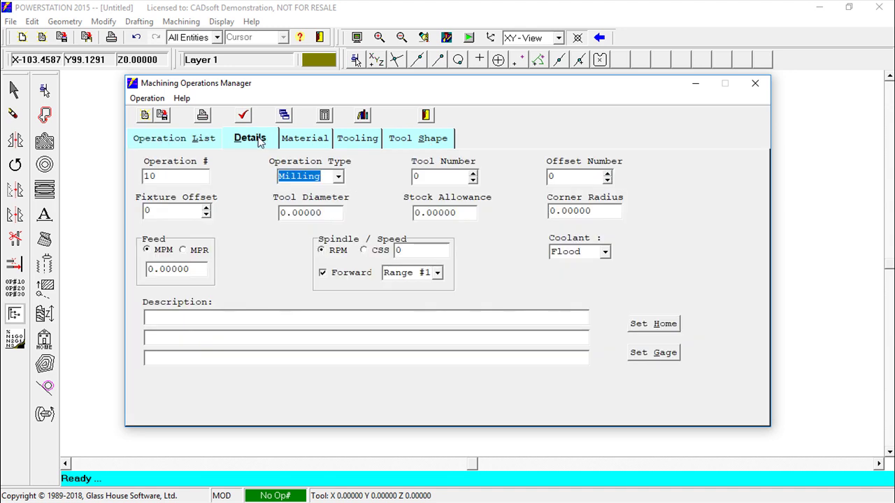
{"action": "left_click", "coordinate": [314, 143]}
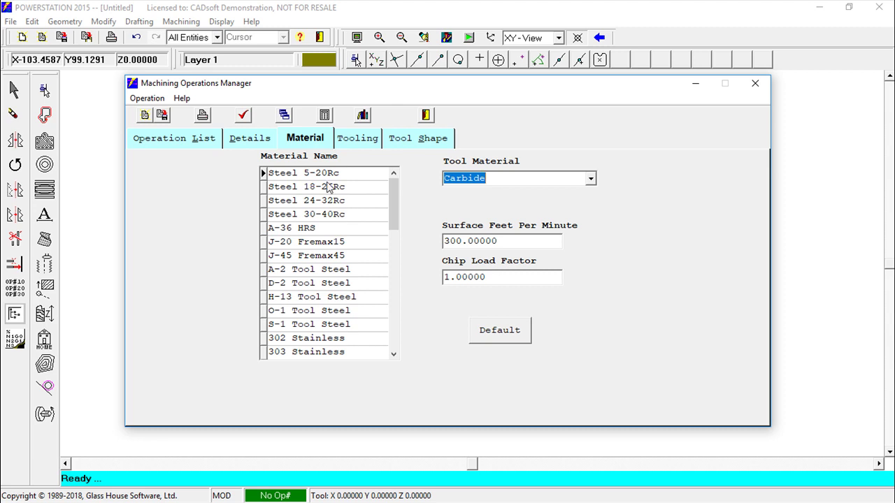
{"action": "left_click", "coordinate": [363, 141]}
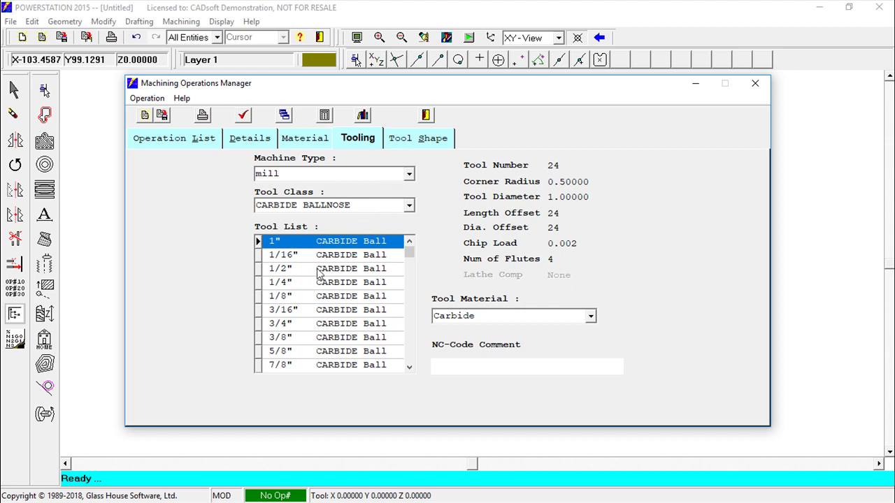
{"action": "left_click", "coordinate": [408, 141]}
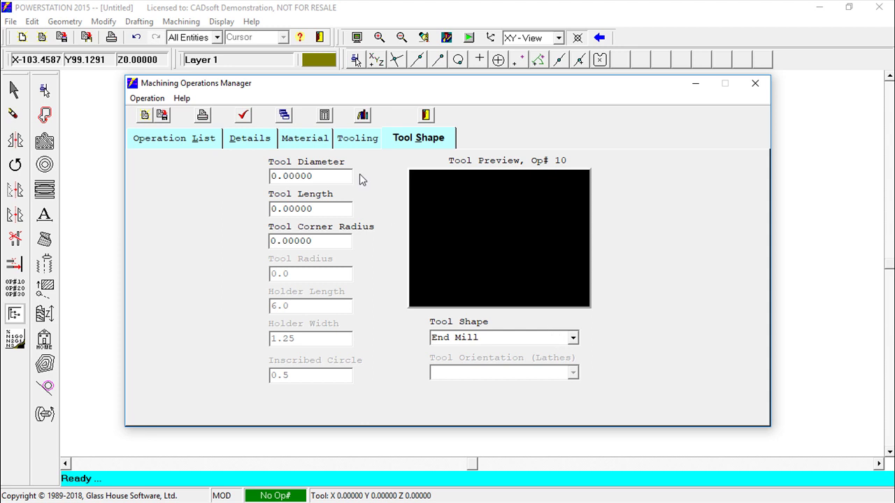
Step: Set the tool diameter of operation 10 to 32 and close the Machining Operations Manager
{"action": "left_click", "coordinate": [256, 140]}
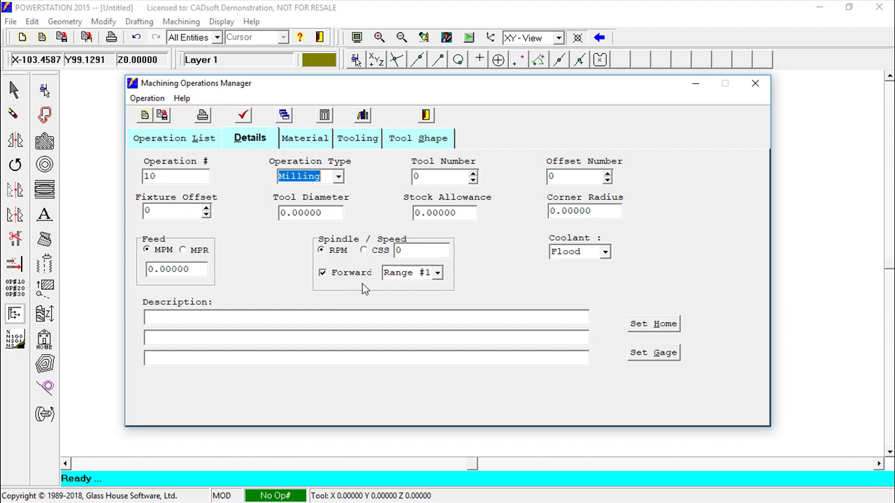
{"action": "left_click", "coordinate": [274, 215]}
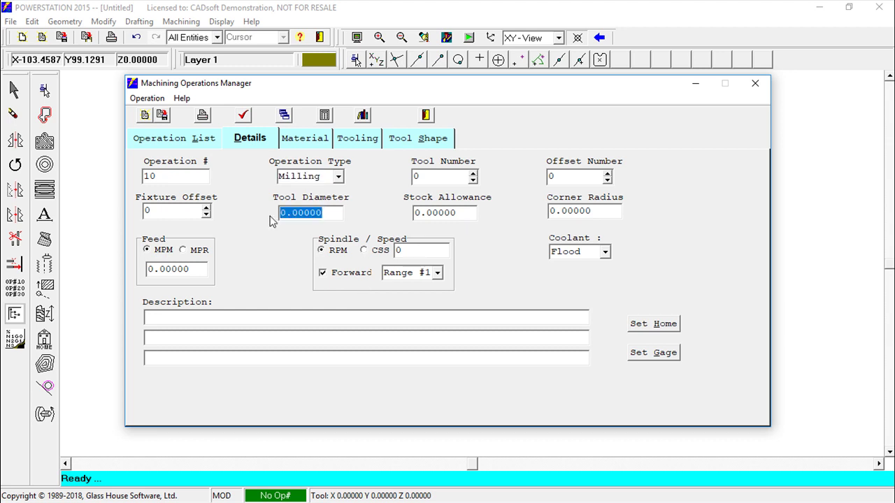
{"action": "type", "text": "32"}
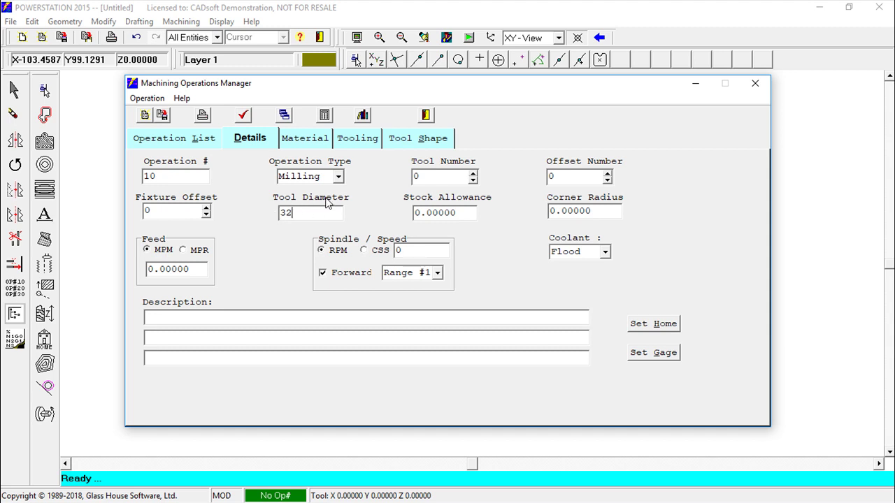
{"action": "left_click", "coordinate": [460, 213]}
{"action": "left_click", "coordinate": [427, 116]}
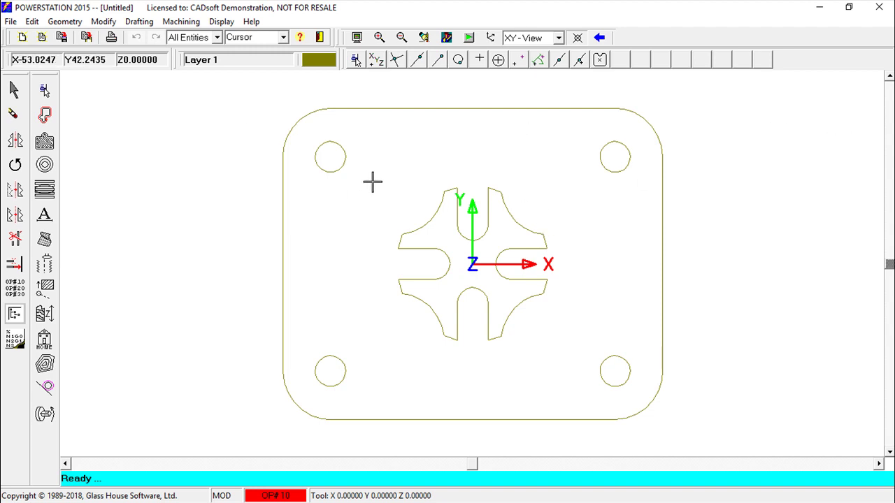
Step: Set up Clean Boundary with side clearance 1, cut angle 30, cutter stepover 16, Z depth -1 and Z clearance 1
{"action": "left_click", "coordinate": [44, 192]}
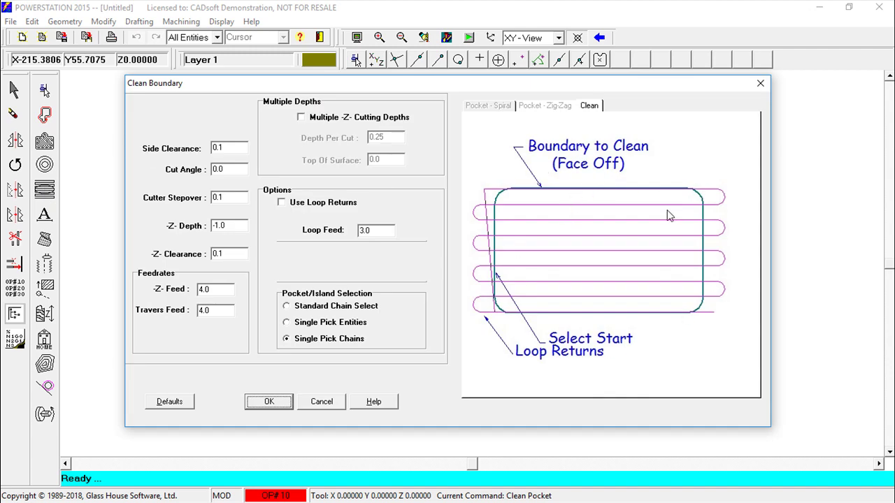
{"action": "left_click_drag", "start_coordinate": [234, 148], "coordinate": [215, 157]}
{"action": "key", "text": "Tab"}
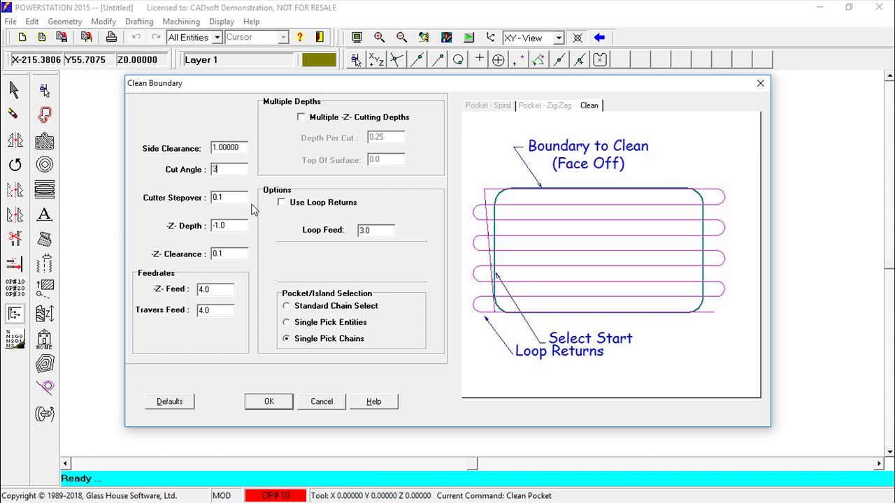
{"action": "key", "text": "Tab"}
{"action": "type", "text": "16"}
{"action": "key", "text": "Tab"}
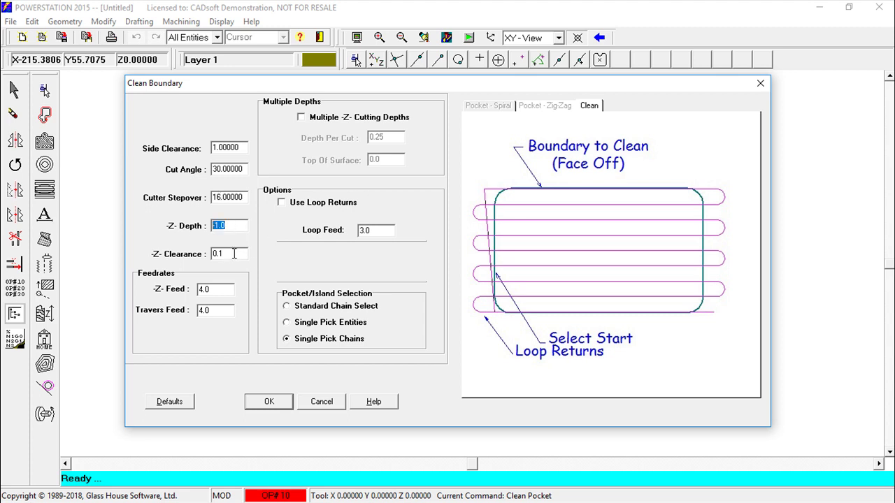
{"action": "key", "text": "Tab"}
{"action": "type", "text": "1"}
Step: Enable multiple Z cutting depths of 0.5 per cut and loop returns, and create the clean toolpath on the plate's outer boundary
{"action": "left_click", "coordinate": [301, 118]}
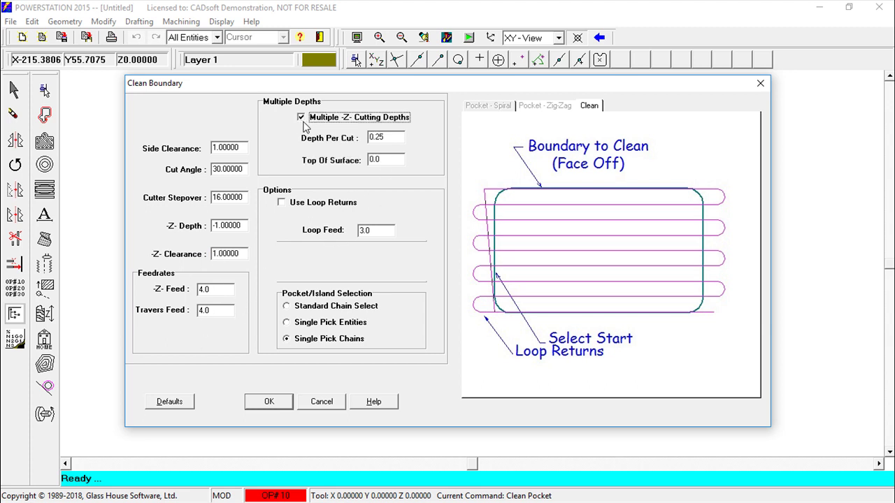
{"action": "key", "text": "Tab"}
{"action": "key", "text": "BackSpace"}
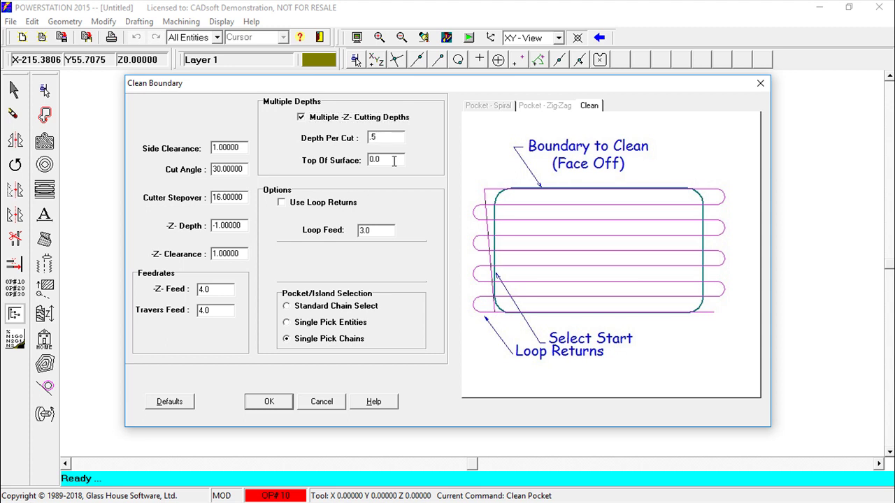
{"action": "left_click", "coordinate": [394, 161]}
{"action": "left_click", "coordinate": [282, 202]}
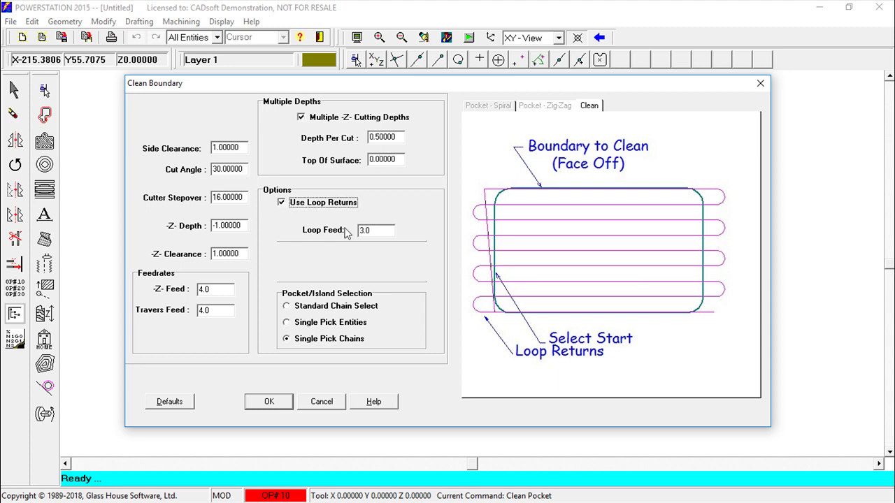
{"action": "left_click", "coordinate": [268, 404]}
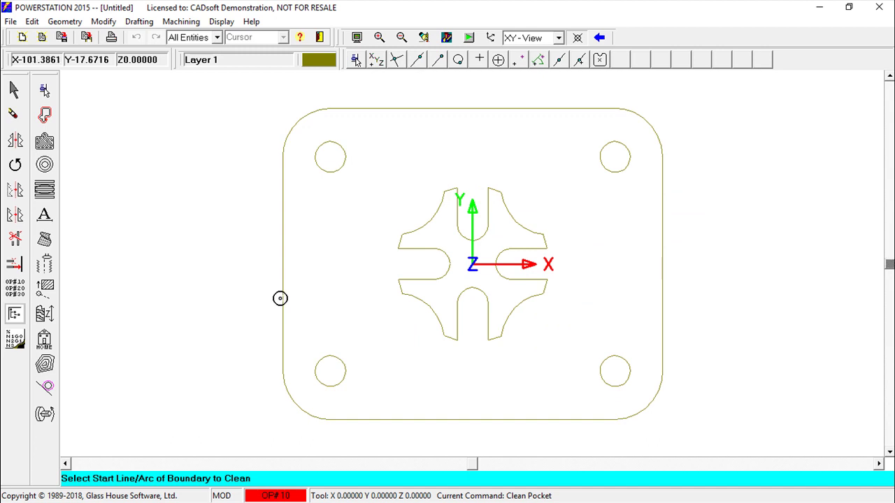
{"action": "left_click", "coordinate": [283, 298]}
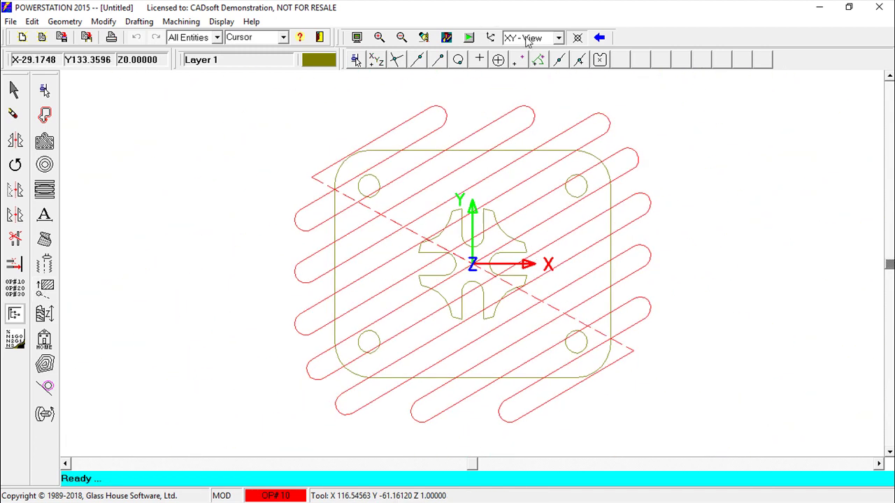
Step: Examine the depth passes of the facing toolpath in the 3D view and restore the XY view
{"action": "left_click", "coordinate": [559, 38]}
{"action": "left_click", "coordinate": [530, 84]}
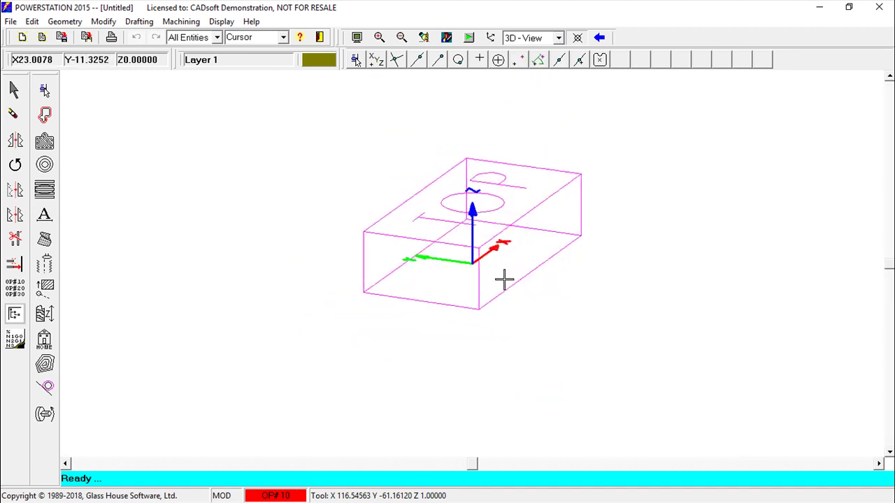
{"action": "middle_click_drag", "start_coordinate": [504, 279], "coordinate": [565, 302]}
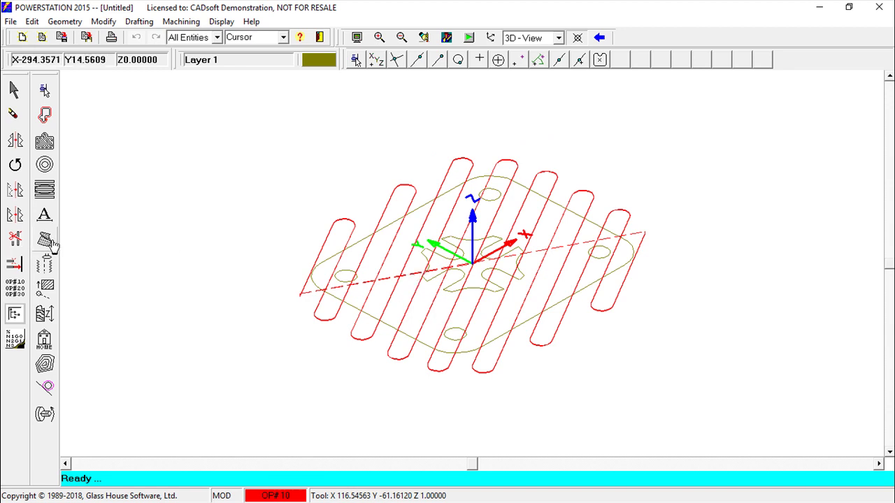
{"action": "scroll", "coordinate": [45, 244], "scroll_direction": "up", "scroll_amount": 5}
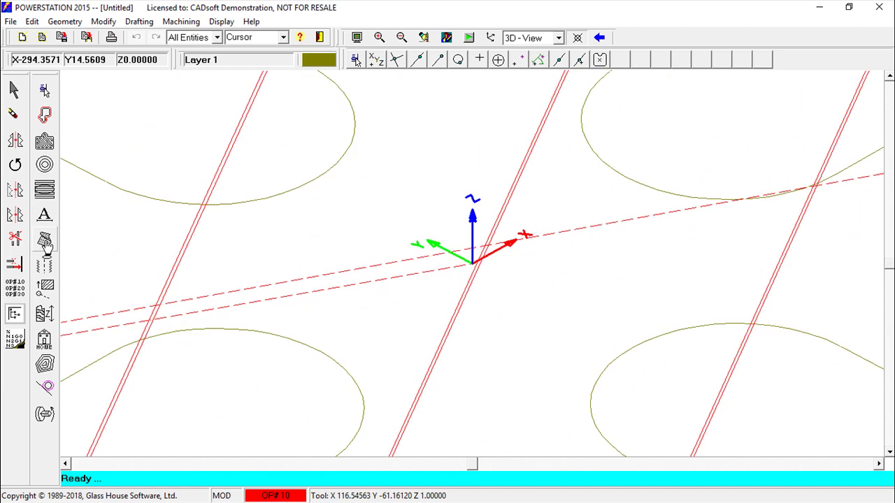
{"action": "scroll", "coordinate": [45, 243], "scroll_direction": "down", "scroll_amount": 5}
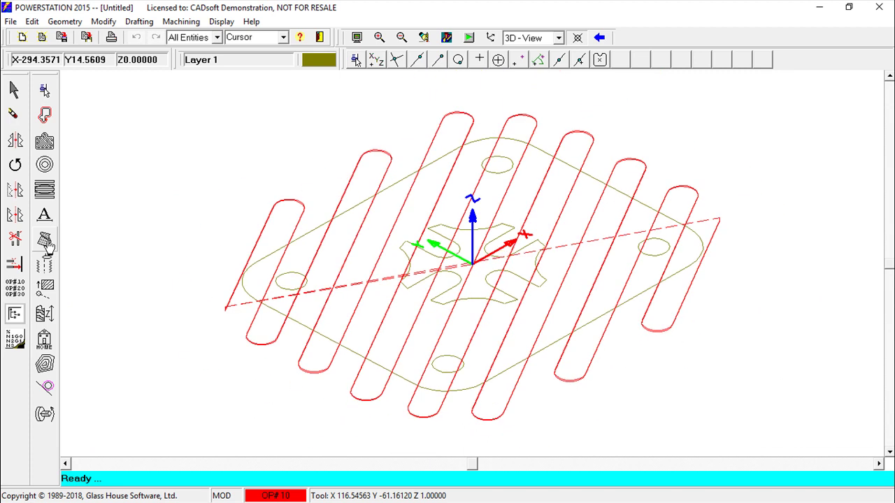
{"action": "left_click", "coordinate": [559, 38]}
{"action": "left_click", "coordinate": [536, 53]}
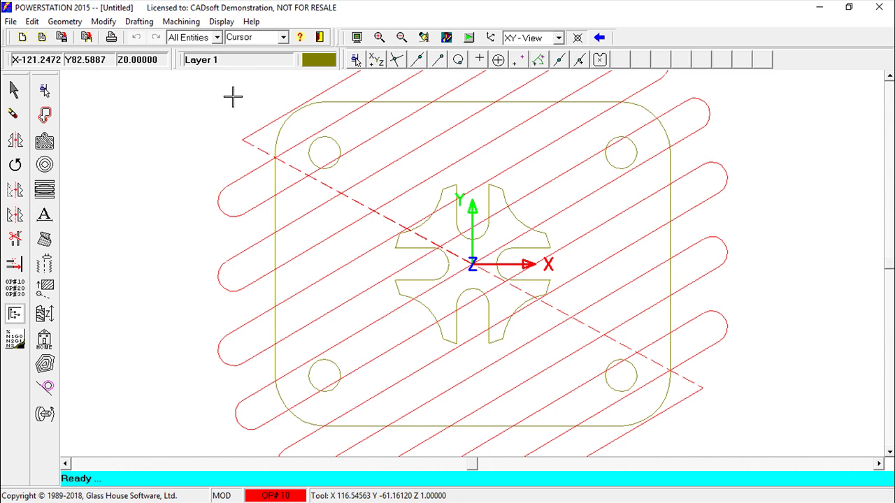
Step: Turn layer 1 off and make layer 2 the current layer in Layer Control
{"action": "left_click", "coordinate": [244, 64]}
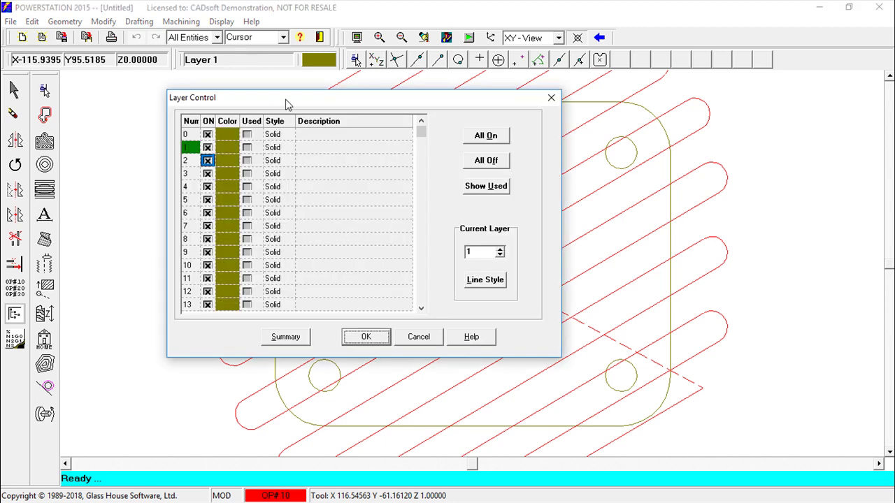
{"action": "left_click", "coordinate": [500, 249]}
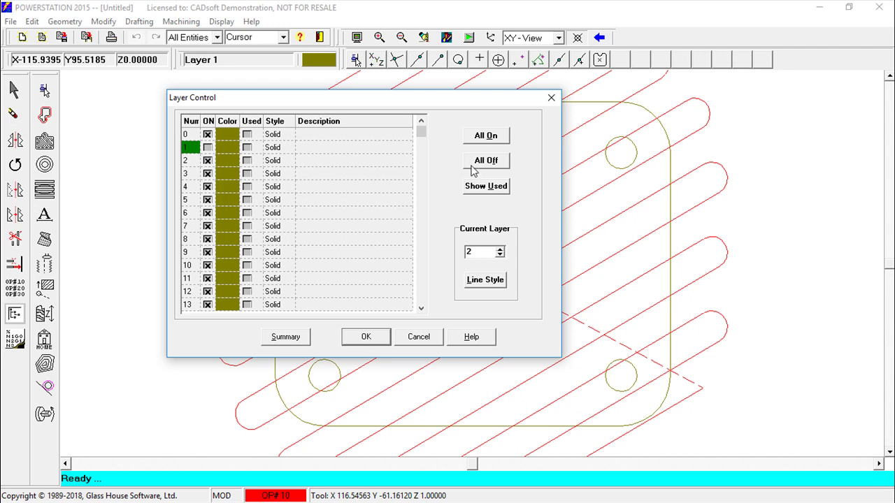
{"action": "left_click", "coordinate": [368, 339]}
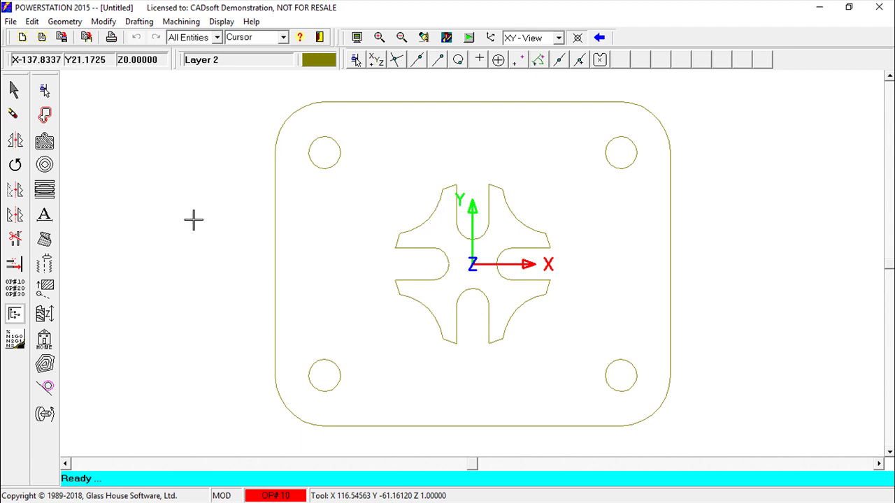
Step: Add operation number 20 in the Machining Operations Manager
{"action": "left_click", "coordinate": [183, 22]}
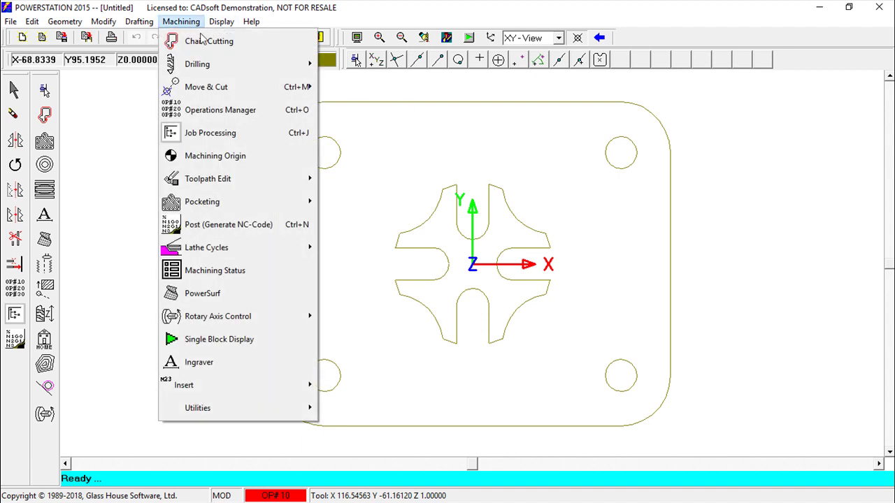
{"action": "left_click", "coordinate": [212, 109]}
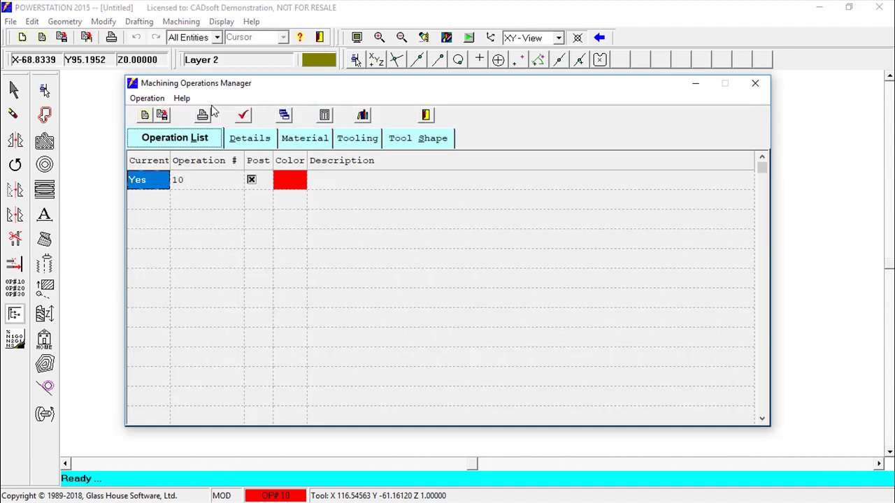
{"action": "left_click", "coordinate": [203, 199]}
{"action": "type", "text": "20"}
{"action": "left_click", "coordinate": [253, 200]}
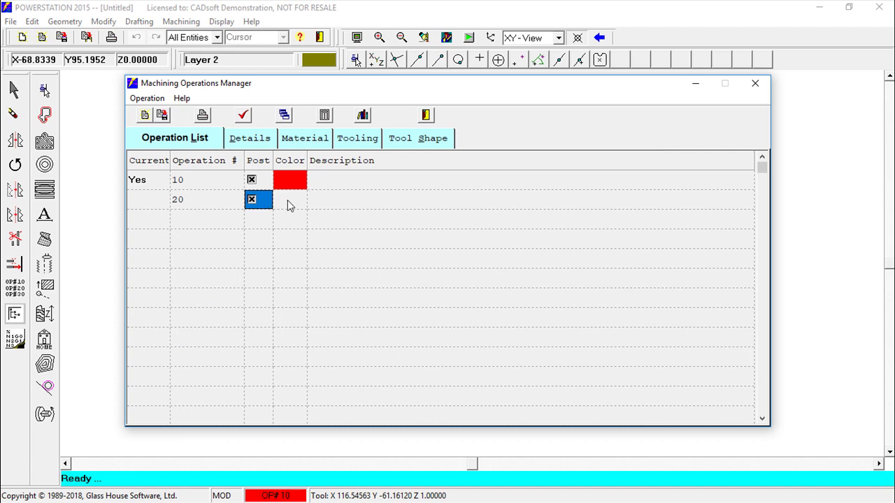
Step: Set the colour of operation 20 to yellow and make it the current operation
{"action": "left_click", "coordinate": [294, 204]}
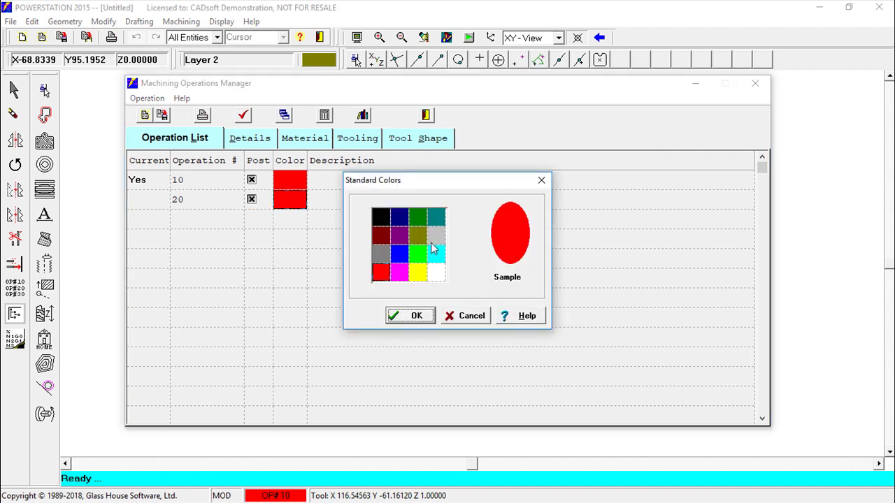
{"action": "left_click", "coordinate": [420, 276]}
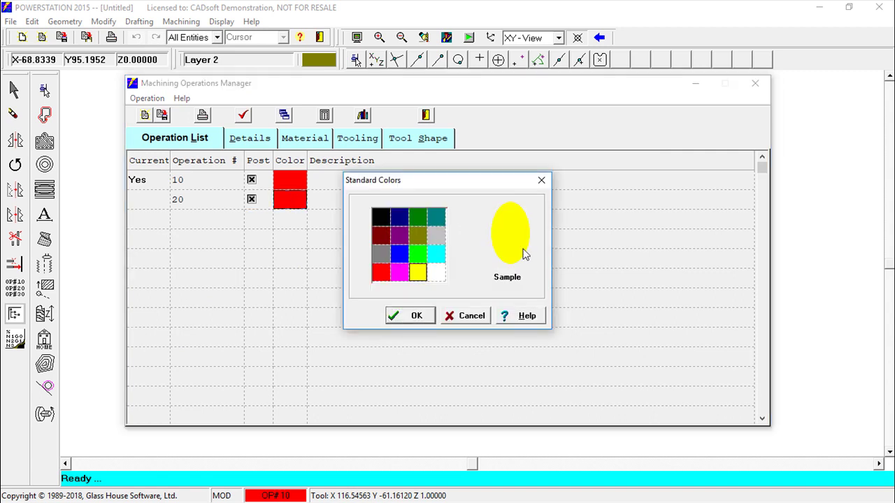
{"action": "left_click", "coordinate": [407, 316]}
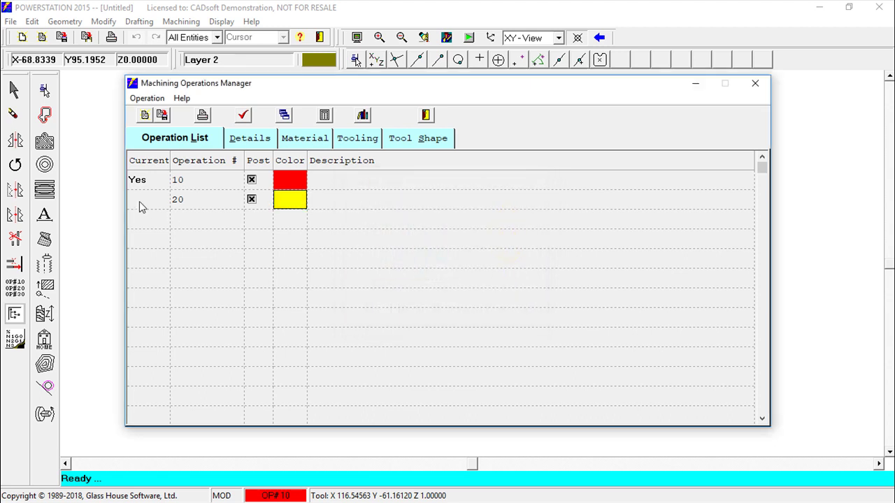
{"action": "left_click", "coordinate": [140, 201]}
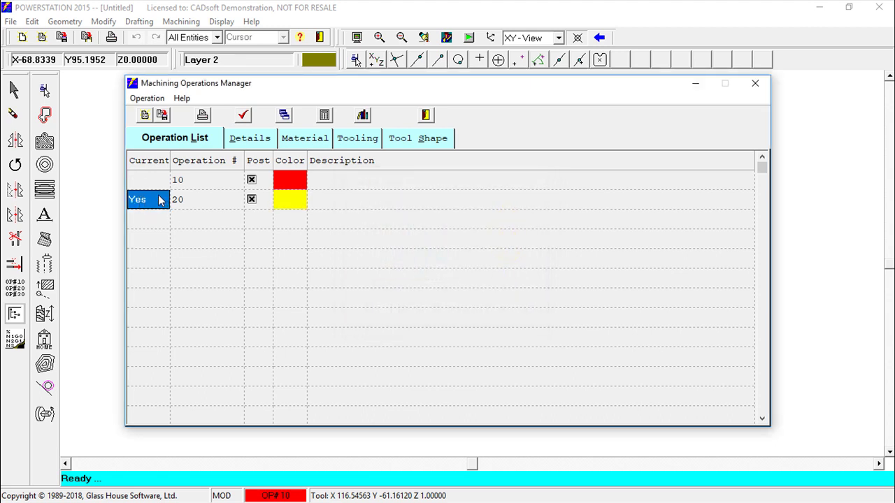
Step: Set the tool diameter of operation 20 to 20 and close the Machining Operations Manager
{"action": "left_click", "coordinate": [250, 140]}
{"action": "left_click", "coordinate": [326, 213]}
{"action": "left_click_drag", "start_coordinate": [326, 213], "coordinate": [272, 212]}
{"action": "type", "text": "20"}
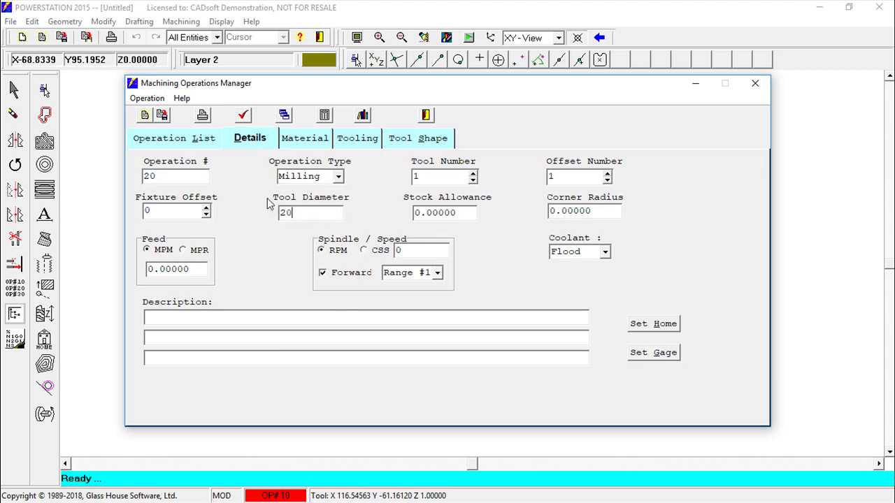
{"action": "left_click", "coordinate": [467, 211]}
{"action": "left_click", "coordinate": [426, 114]}
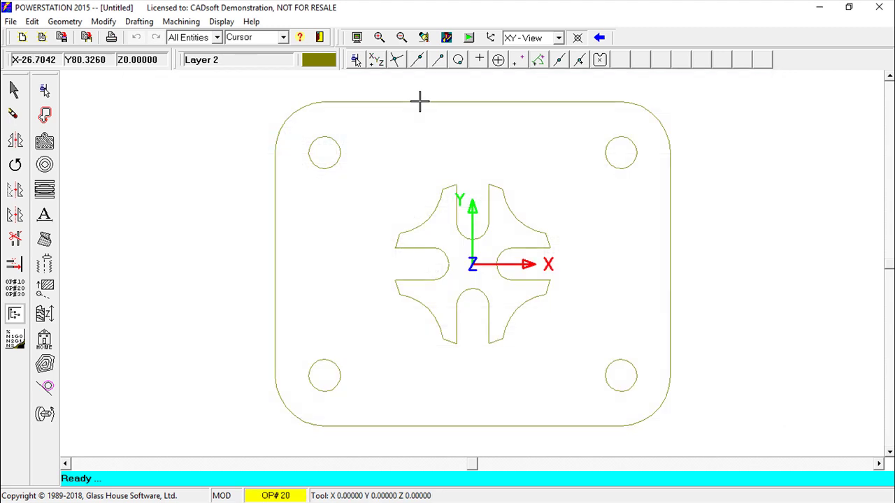
Step: Start a Pocketing toolpath with the Spiral - CCW rough pattern and a stock allowance of 0
{"action": "left_click", "coordinate": [44, 143]}
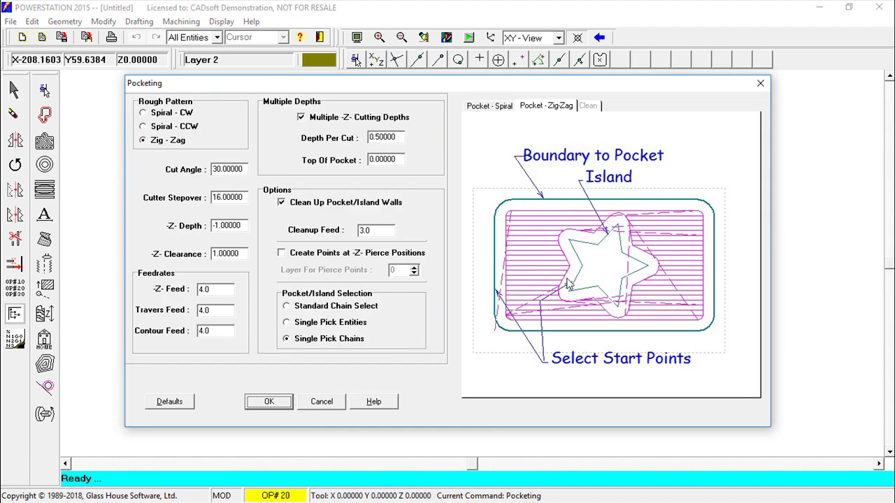
{"action": "left_click", "coordinate": [144, 128]}
{"action": "left_click", "coordinate": [144, 113]}
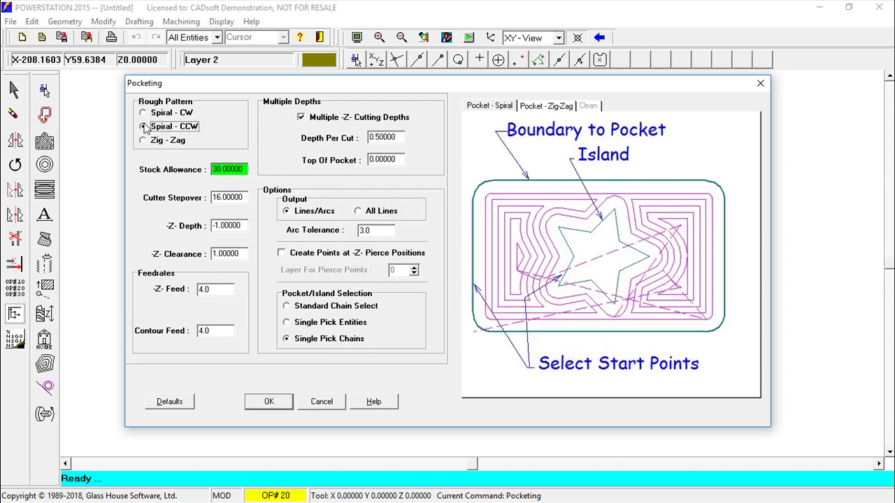
{"action": "left_click", "coordinate": [144, 127]}
{"action": "left_click_drag", "start_coordinate": [246, 169], "coordinate": [199, 166]}
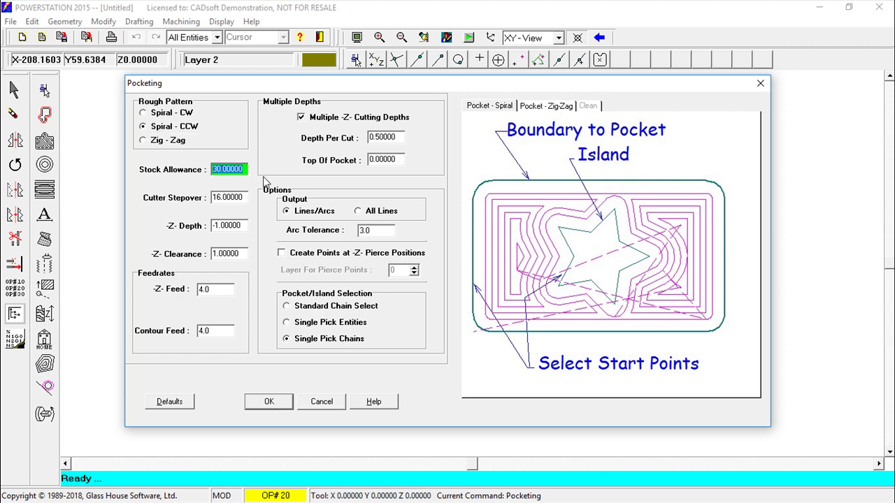
{"action": "type", "text": "0"}
Step: Set the pocket's cutter stepover to 10 and its Z depth to -10
{"action": "left_click", "coordinate": [244, 197]}
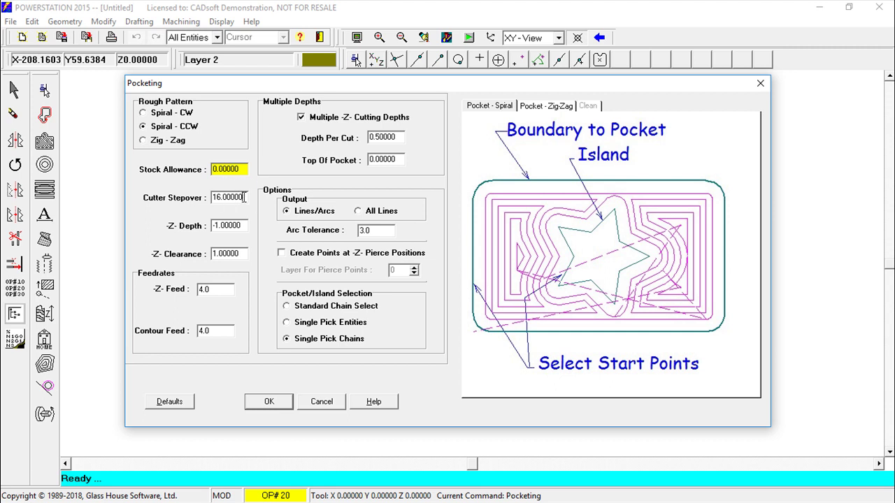
{"action": "double_click", "coordinate": [245, 197]}
{"action": "type", "text": "10"}
{"action": "double_click", "coordinate": [241, 226]}
{"action": "type", "text": "-10"}
{"action": "left_click", "coordinate": [245, 254]}
Step: Set the pocket's depth per cut to 1, change its arc tolerance and accept the pocketing parameters
{"action": "left_click_drag", "start_coordinate": [400, 138], "coordinate": [337, 140]}
{"action": "type", "text": "1"}
{"action": "left_click", "coordinate": [402, 159]}
{"action": "left_click_drag", "start_coordinate": [384, 232], "coordinate": [330, 230]}
{"action": "type", "text": ".0"}
{"action": "left_click", "coordinate": [269, 402]}
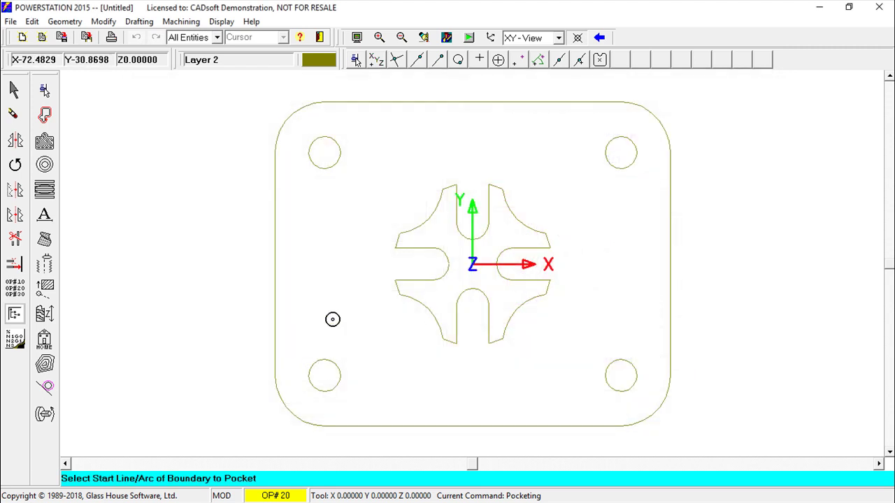
Step: Generate the pocket using the central slotted profile as the boundary and the plate's outer contour as the only island
{"action": "left_click", "coordinate": [412, 224]}
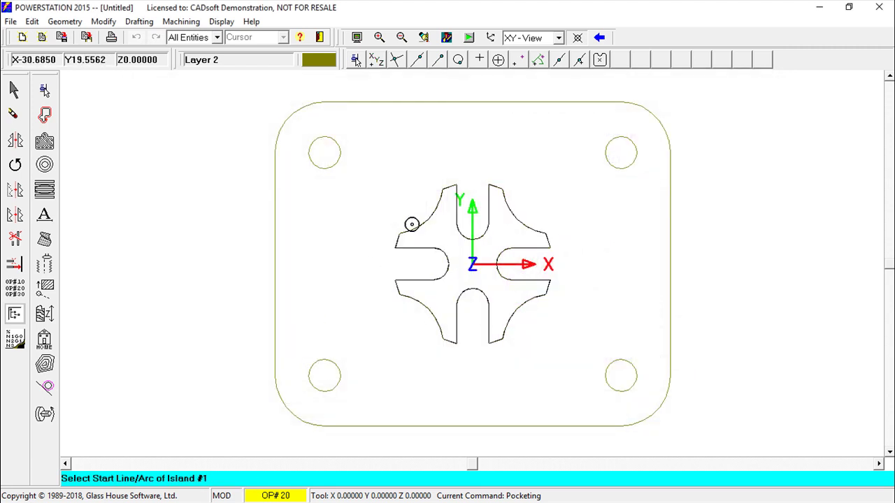
{"action": "left_click", "coordinate": [276, 221]}
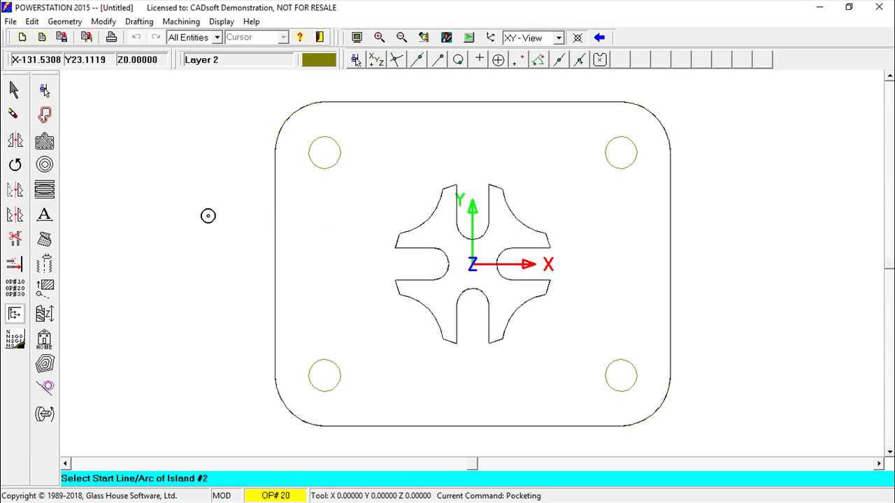
{"action": "right_click", "coordinate": [172, 204]}
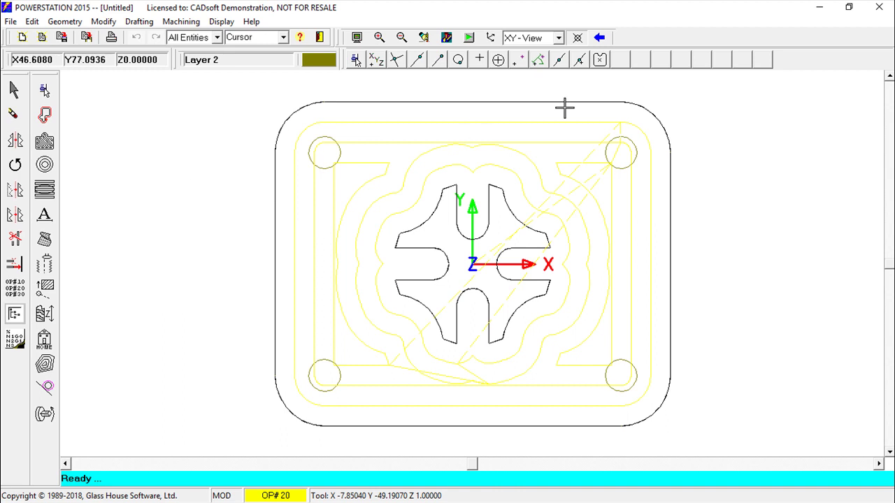
Step: Examine the pocket toolpath's depth passes in the 3D view and return to the XY view
{"action": "left_click", "coordinate": [558, 38]}
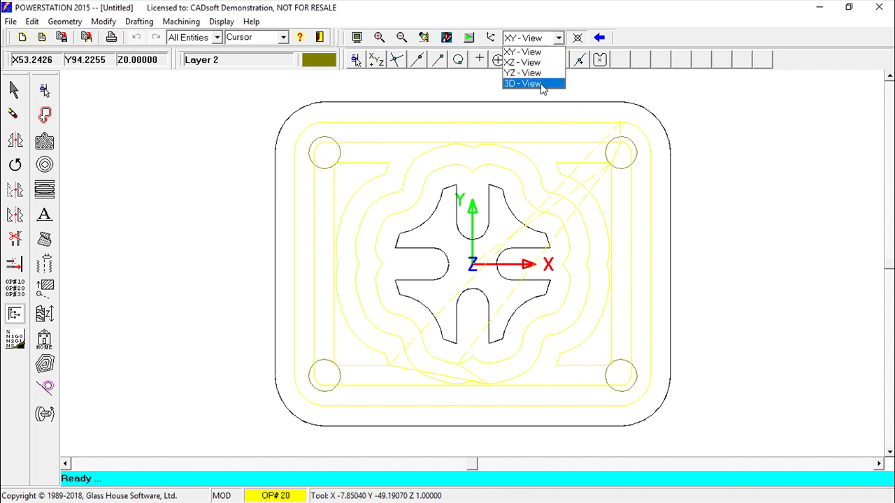
{"action": "left_click", "coordinate": [543, 83]}
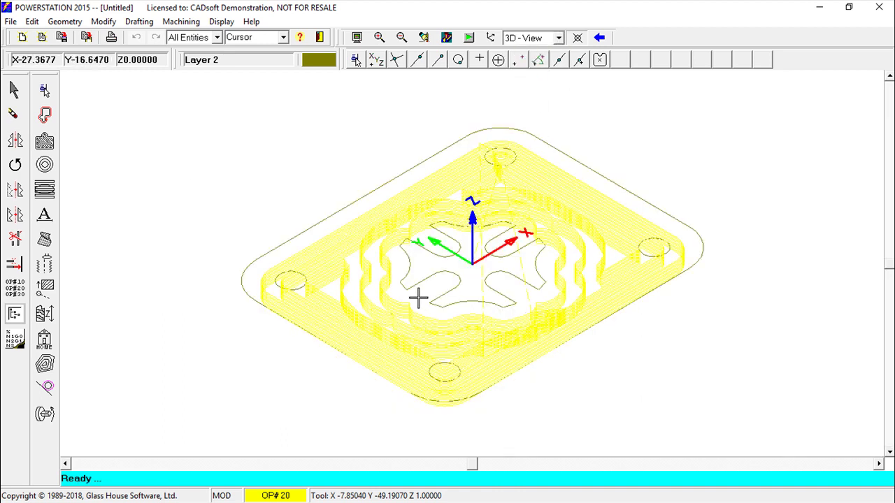
{"action": "scroll", "coordinate": [36, 290], "scroll_direction": "up", "scroll_amount": 1}
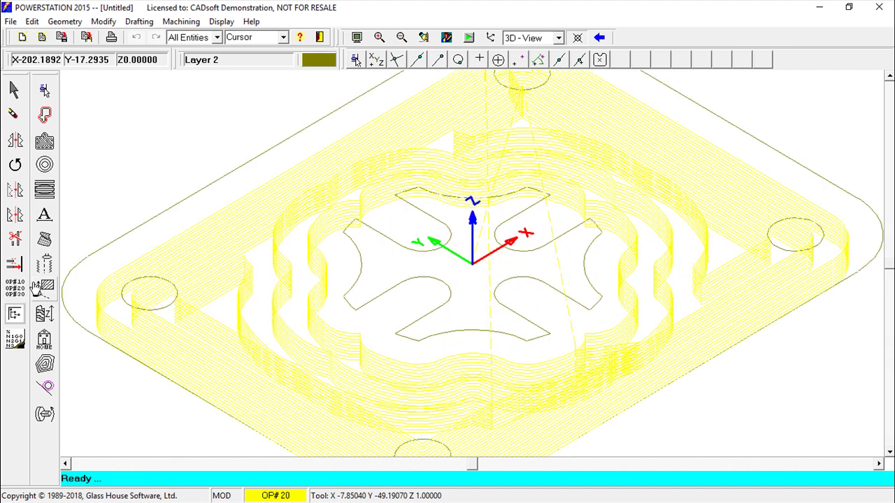
{"action": "scroll", "coordinate": [36, 290], "scroll_direction": "down", "scroll_amount": 1}
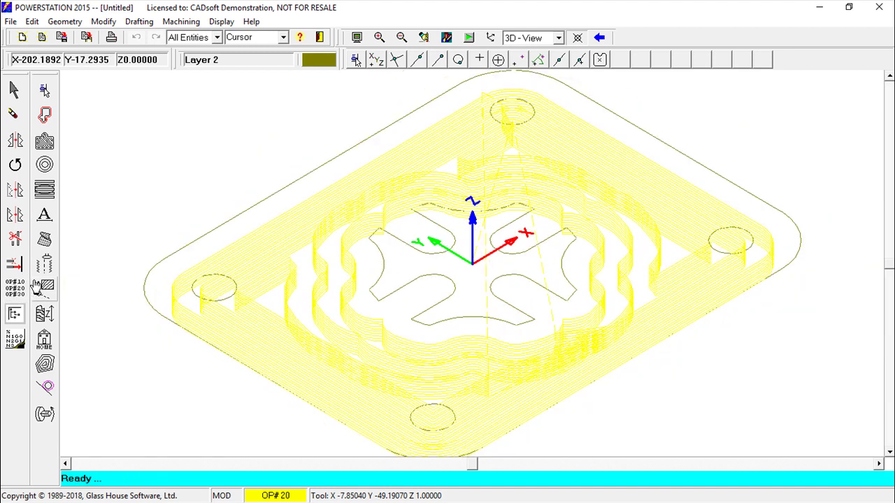
{"action": "left_click", "coordinate": [559, 38]}
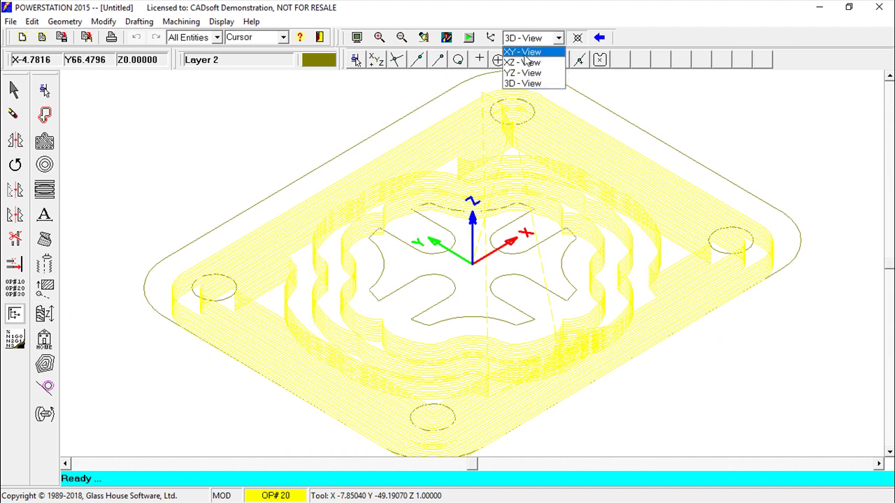
{"action": "left_click", "coordinate": [527, 54]}
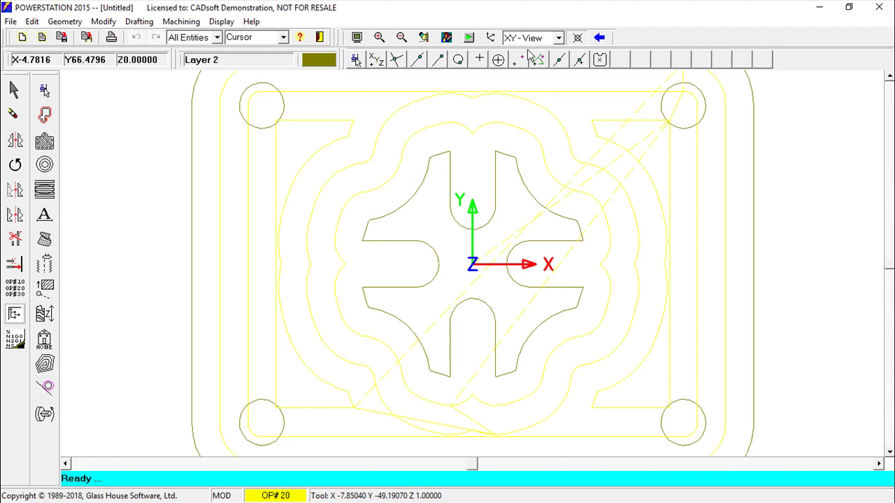
{"action": "left_click", "coordinate": [43, 238]}
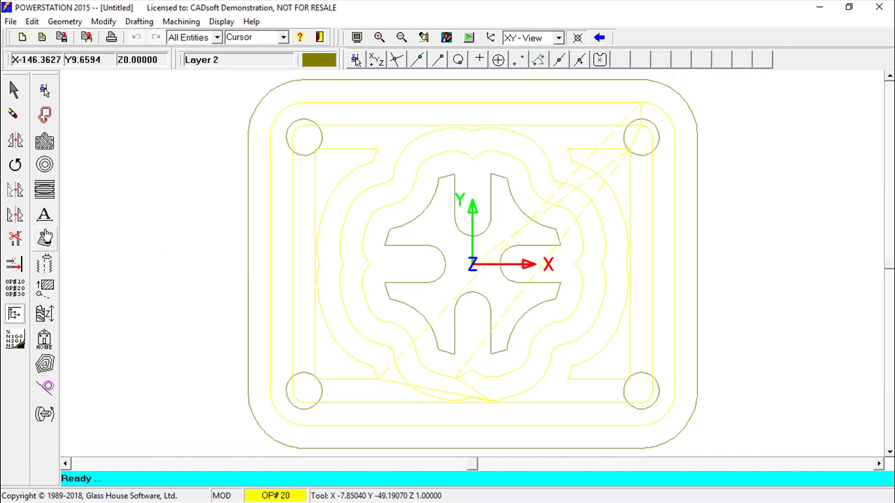
Step: Make layer 3 the current layer and turn layer 2 off in Layer Control
{"action": "left_click", "coordinate": [274, 64]}
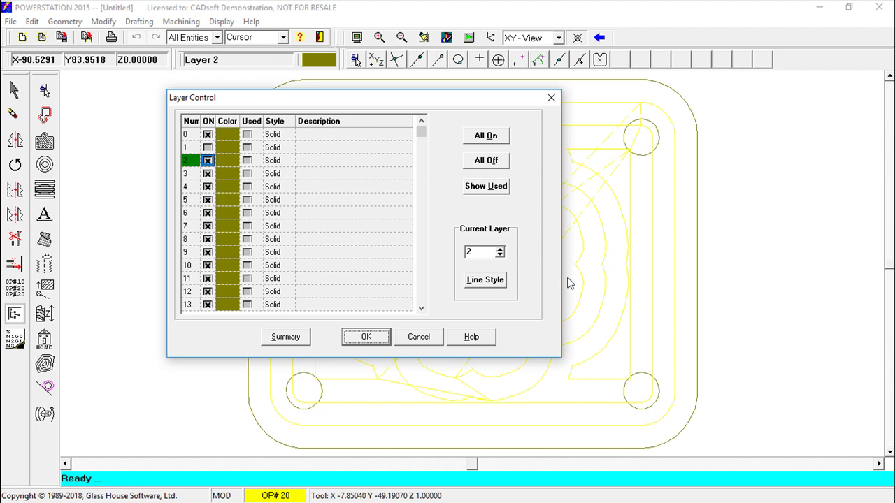
{"action": "left_click", "coordinate": [499, 248]}
{"action": "left_click", "coordinate": [208, 161]}
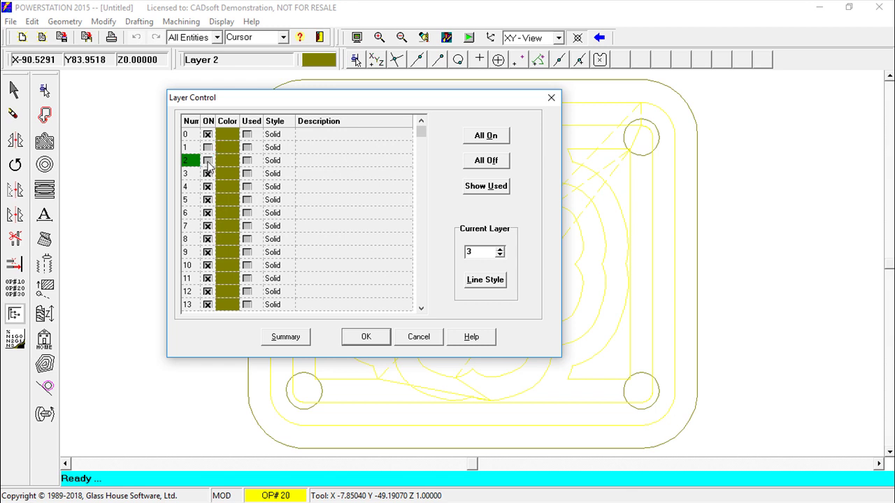
{"action": "left_click", "coordinate": [367, 338]}
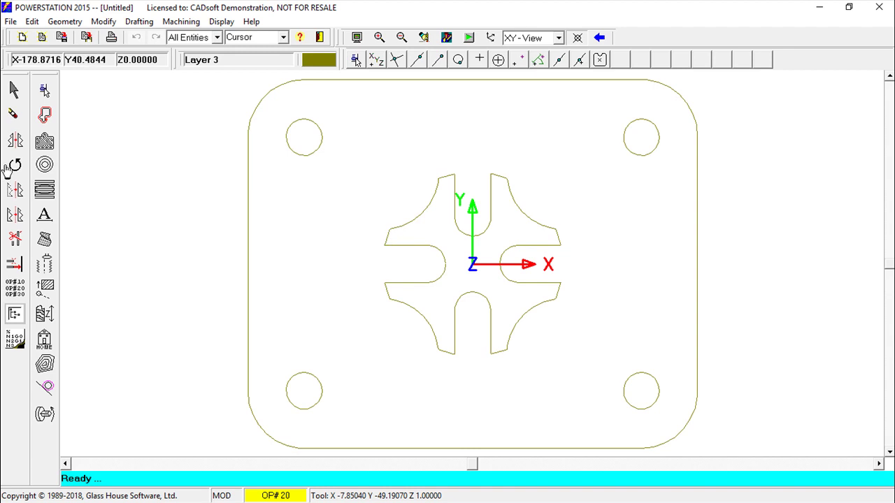
Step: Add operation number 30 in the Machining Operations Manager and make it the current operation
{"action": "scroll", "coordinate": [45, 255], "scroll_direction": "up", "scroll_amount": 5}
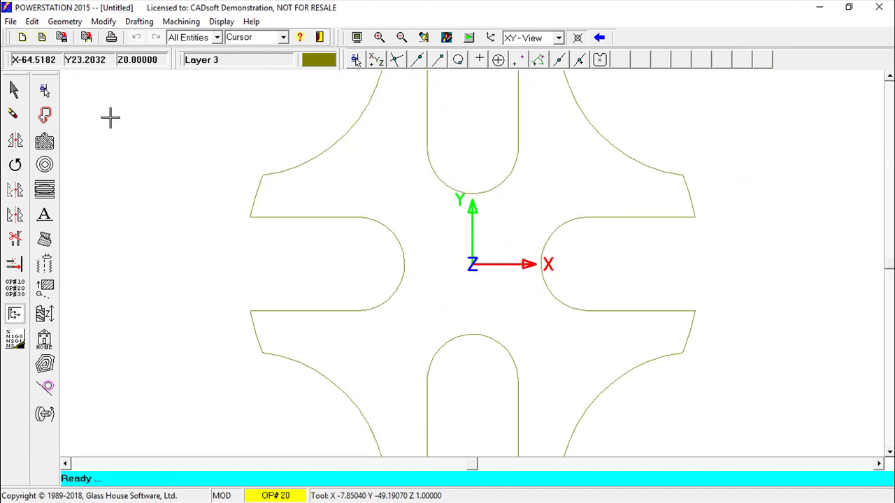
{"action": "left_click", "coordinate": [181, 22]}
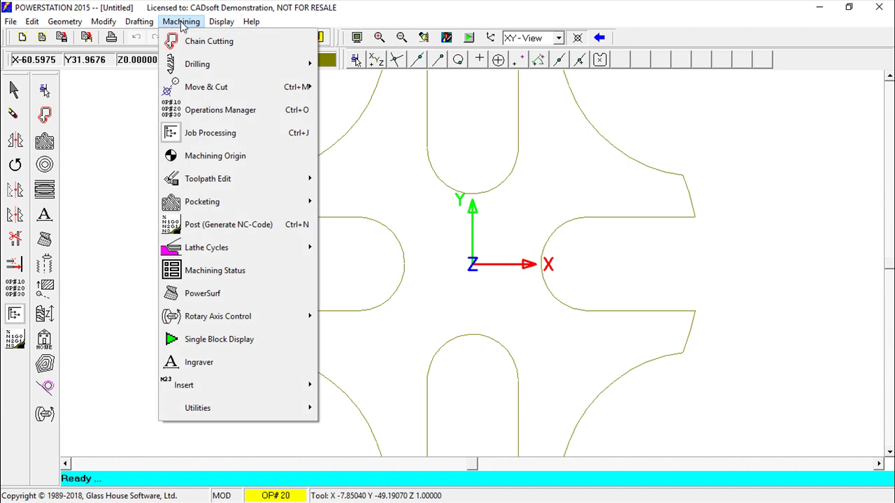
{"action": "left_click", "coordinate": [218, 114]}
{"action": "left_click", "coordinate": [205, 226]}
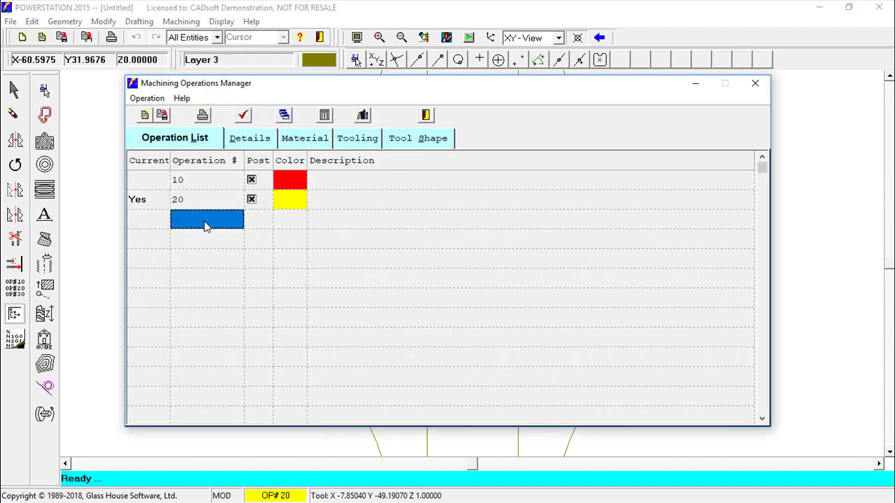
{"action": "left_click", "coordinate": [145, 222]}
{"action": "left_click", "coordinate": [256, 222]}
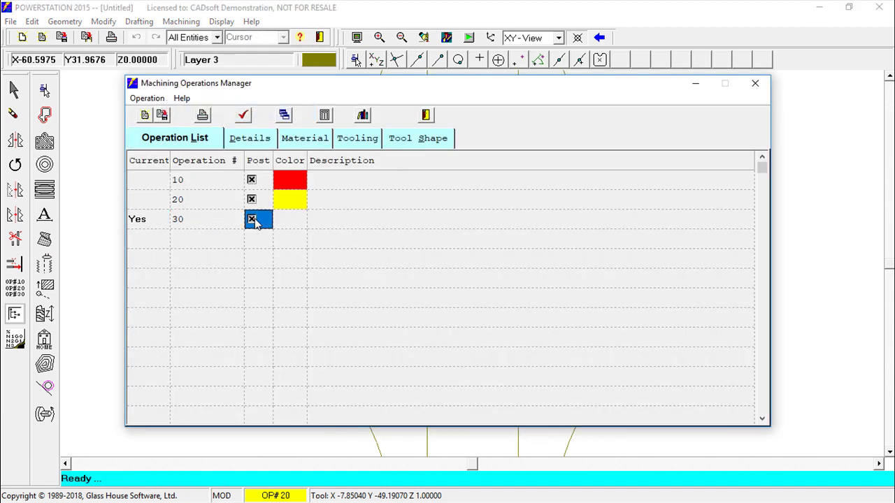
Step: Set the colour of operation 30 to bright green
{"action": "left_click", "coordinate": [287, 221]}
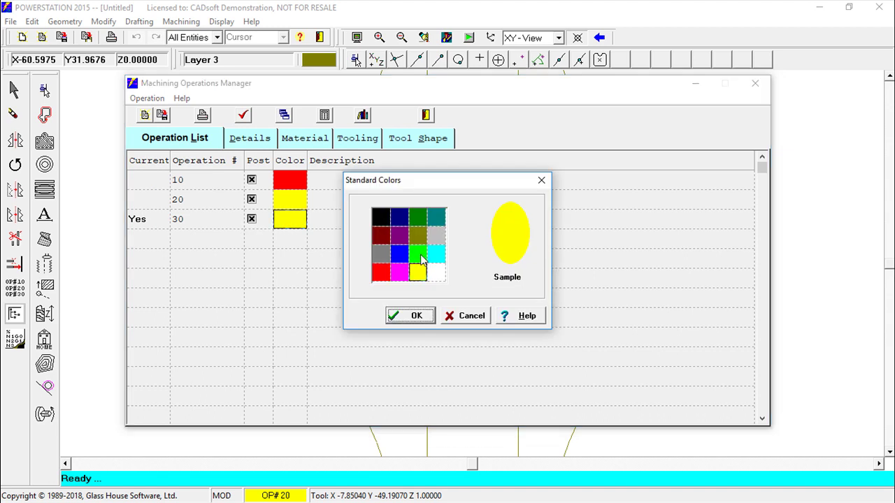
{"action": "left_click", "coordinate": [422, 260]}
{"action": "left_click", "coordinate": [415, 316]}
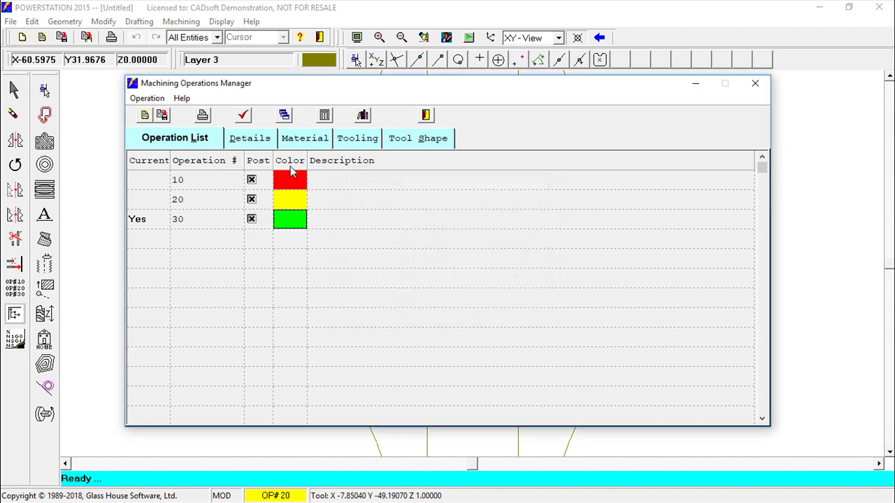
Step: Set the tool diameter of operation 30 to 12 and close the Machining Operations Manager
{"action": "left_click", "coordinate": [249, 144]}
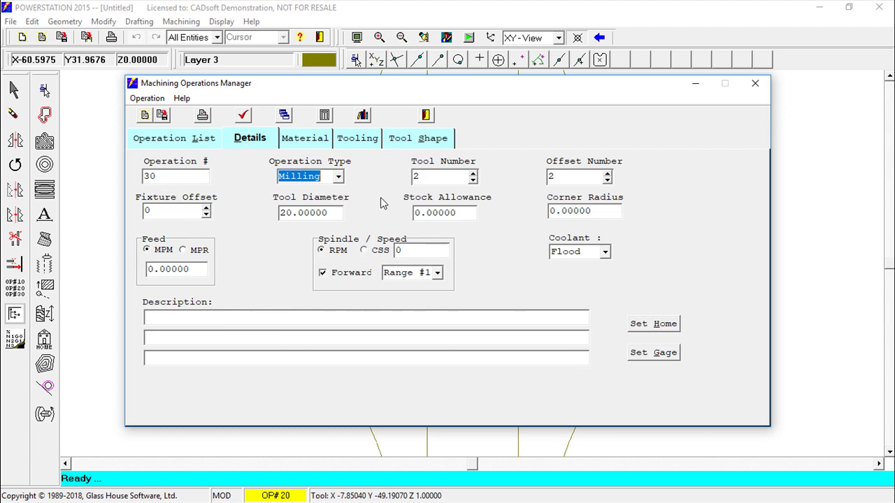
{"action": "left_click_drag", "start_coordinate": [336, 209], "coordinate": [244, 215]}
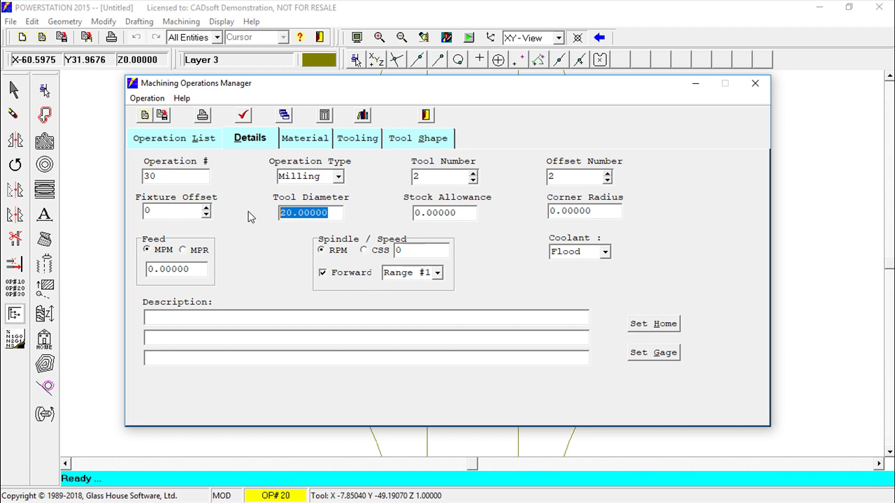
{"action": "type", "text": "1"}
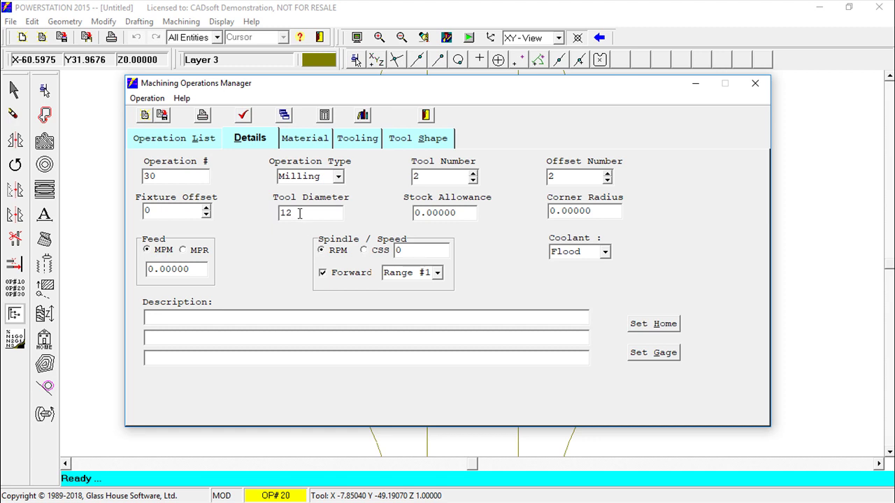
{"action": "type", "text": "2"}
{"action": "left_click", "coordinate": [426, 116]}
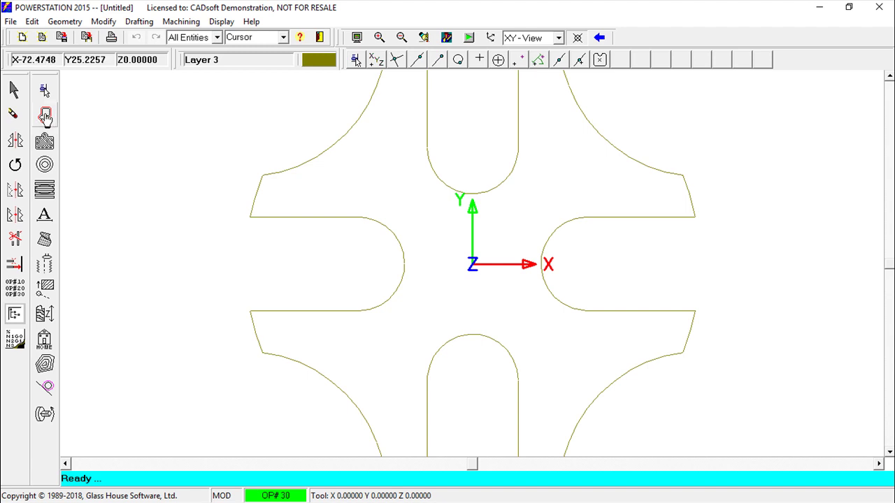
Step: Chain the central profile's left slot for a Chain Cut, from its lower edge to its upper edge, offset to the inside of the slot
{"action": "left_click", "coordinate": [45, 116]}
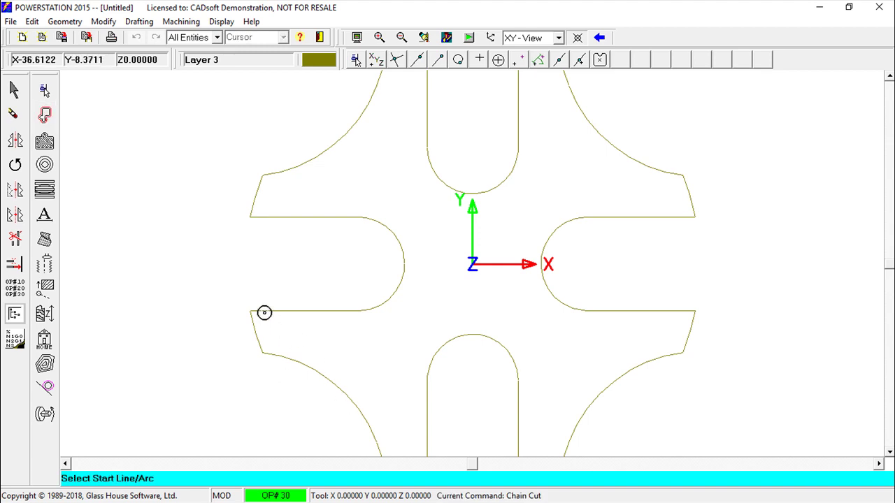
{"action": "left_click", "coordinate": [264, 312]}
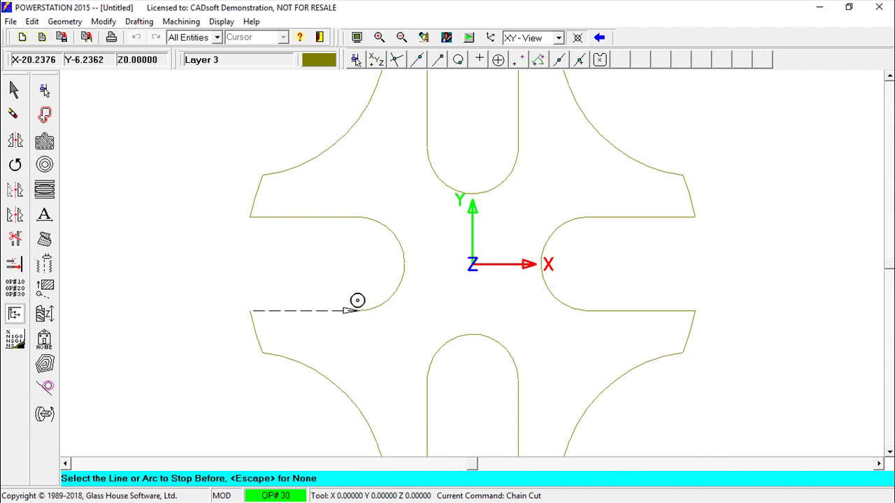
{"action": "left_click", "coordinate": [255, 196]}
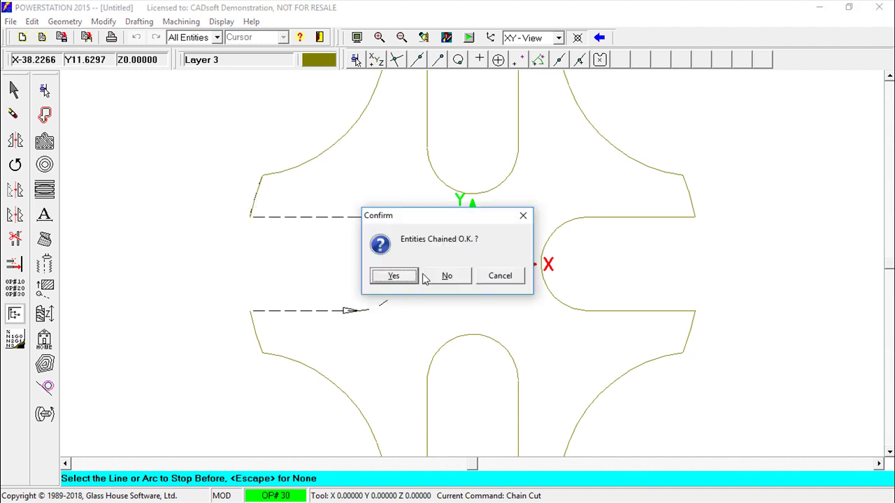
{"action": "left_click", "coordinate": [394, 277]}
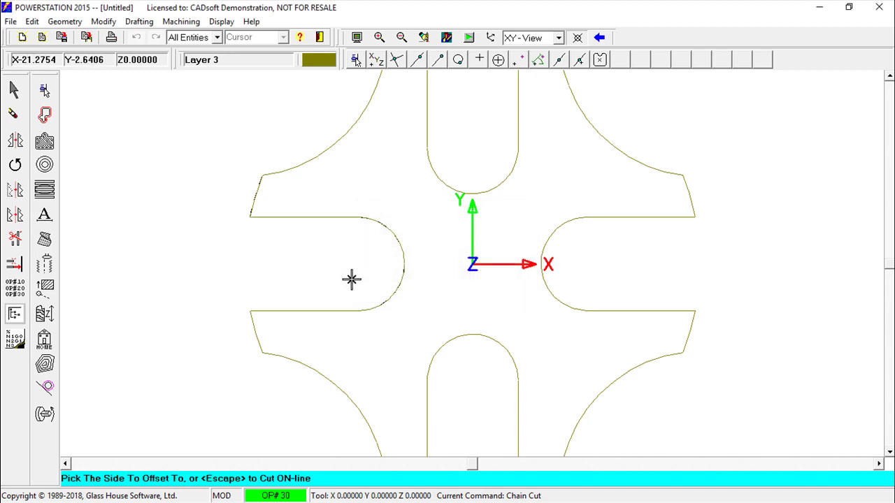
{"action": "left_click", "coordinate": [302, 270]}
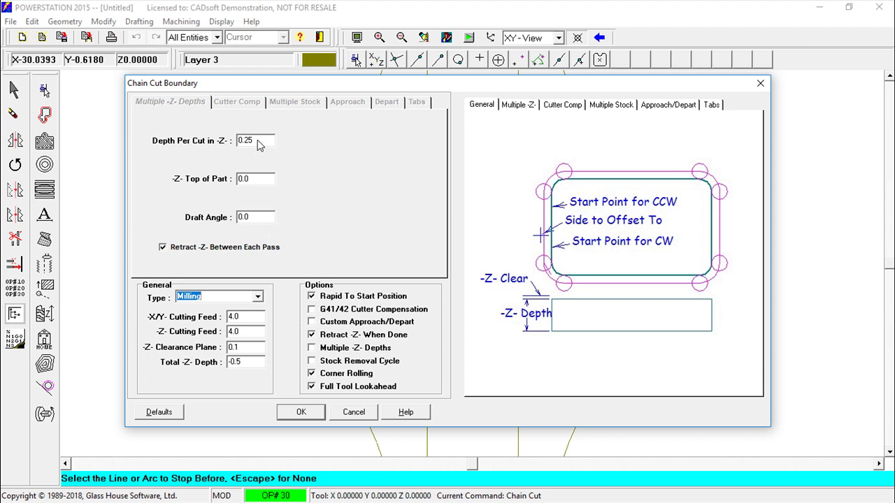
Step: Enable multiple Z depths for the left slot's Chain Cut with a depth per cut of 1 and generate the toolpath
{"action": "mouse_move", "coordinate": [257, 145]}
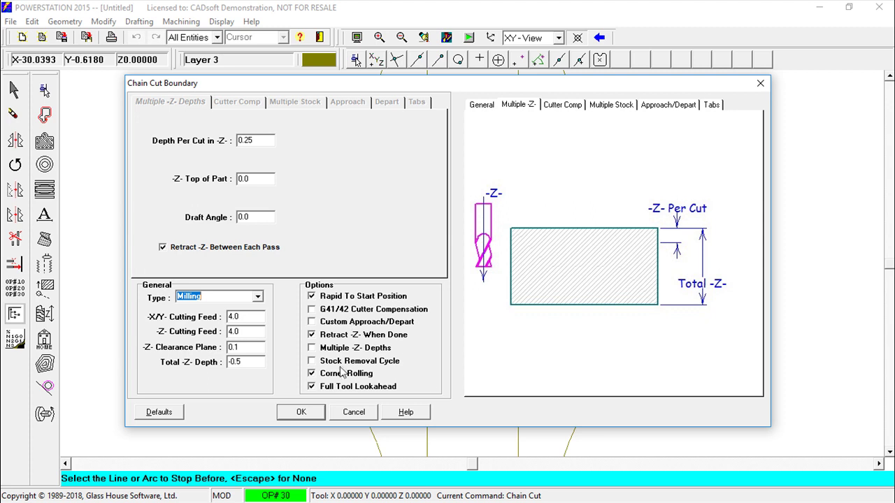
{"action": "left_click", "coordinate": [315, 349]}
{"action": "left_click", "coordinate": [259, 140]}
{"action": "double_click", "coordinate": [261, 141]}
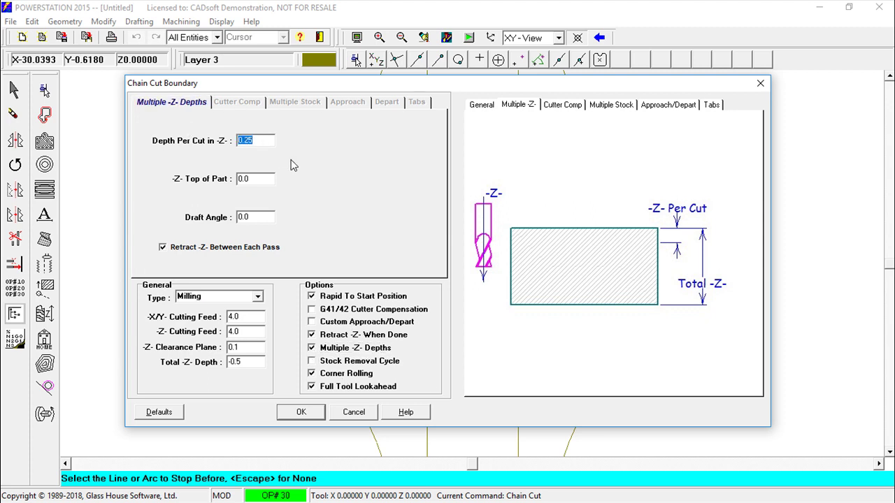
{"action": "type", "text": "1"}
{"action": "left_click", "coordinate": [562, 105]}
{"action": "left_click", "coordinate": [612, 105]}
{"action": "left_click", "coordinate": [666, 104]}
{"action": "left_click", "coordinate": [711, 106]}
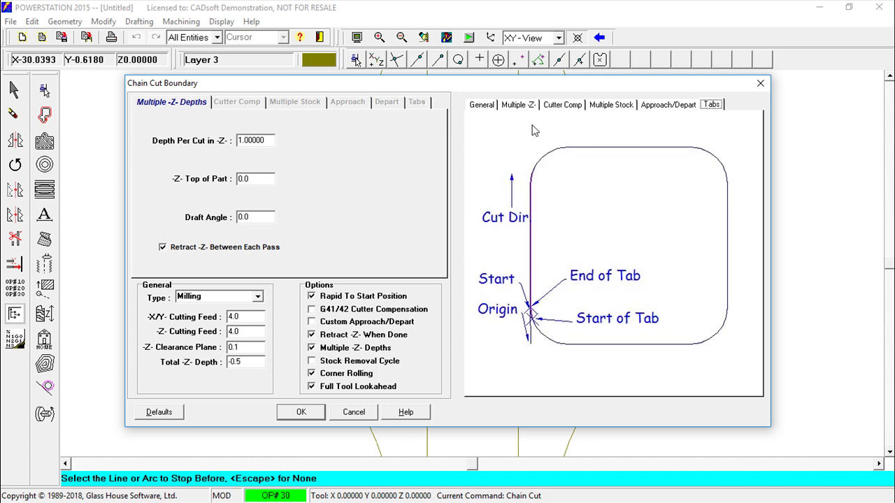
{"action": "left_click", "coordinate": [480, 106]}
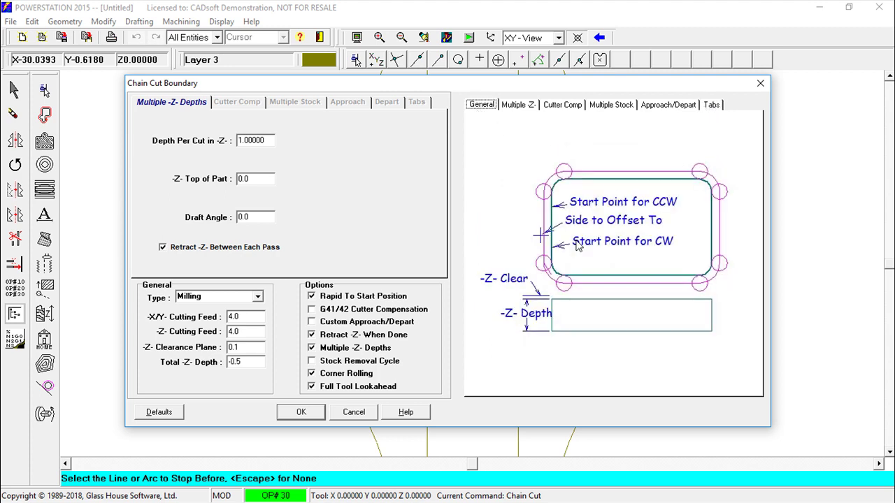
{"action": "left_click", "coordinate": [299, 412]}
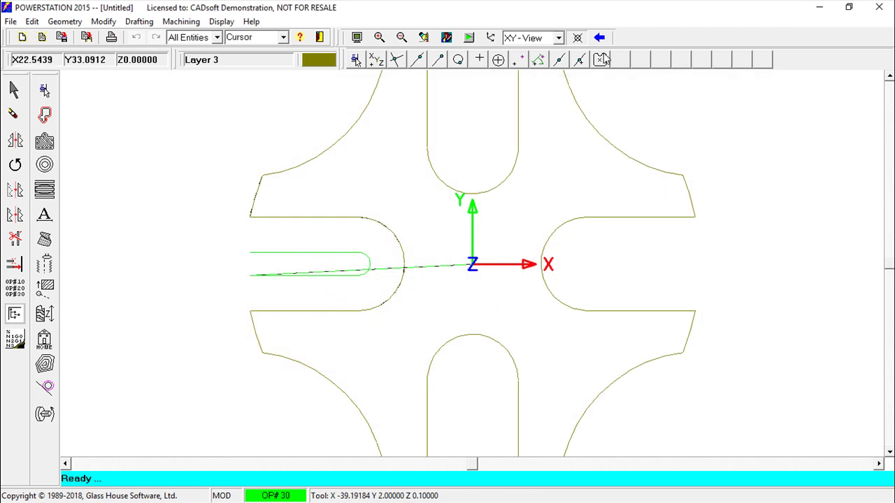
Step: Examine the left slot's toolpath in the 3D view and return to the XY view
{"action": "left_click", "coordinate": [560, 38]}
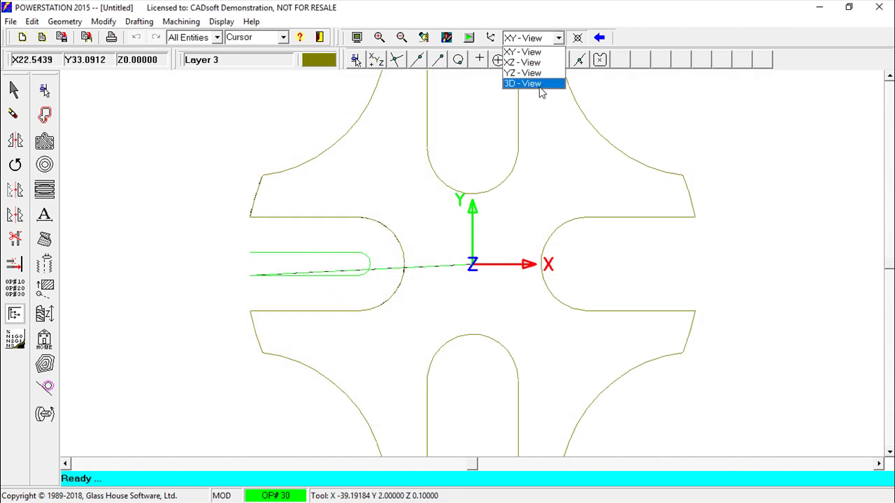
{"action": "left_click", "coordinate": [538, 85]}
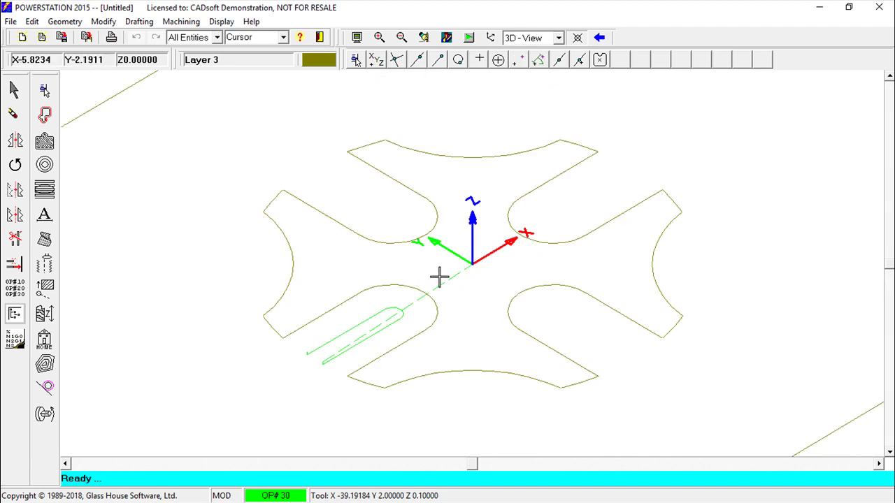
{"action": "scroll", "coordinate": [40, 319], "scroll_direction": "up", "scroll_amount": 1}
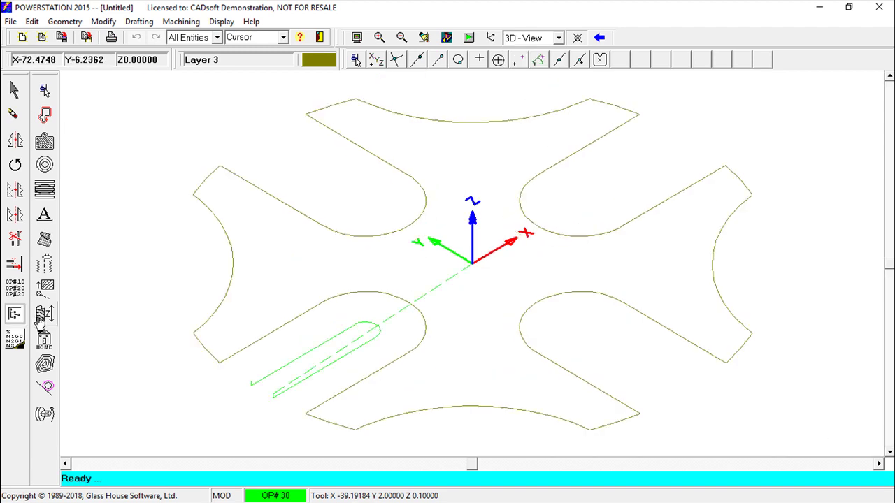
{"action": "scroll", "coordinate": [40, 319], "scroll_direction": "up", "scroll_amount": 1}
{"action": "scroll", "coordinate": [40, 318], "scroll_direction": "down", "scroll_amount": 2}
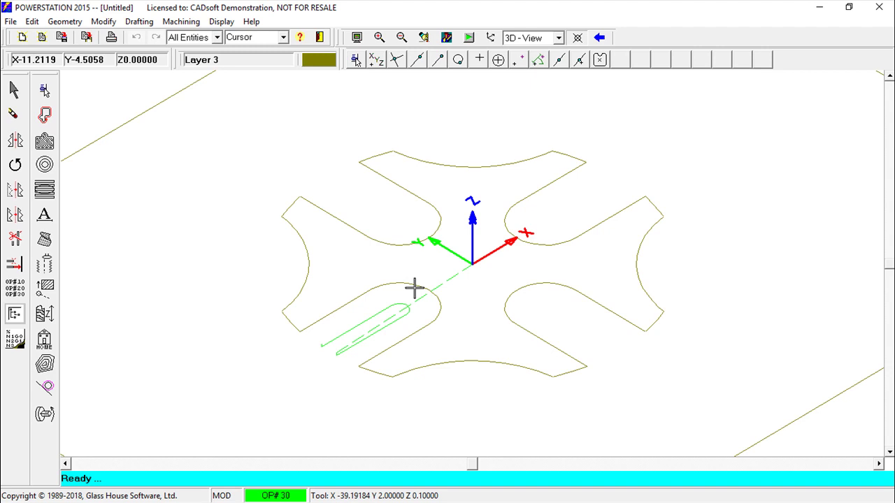
{"action": "left_click", "coordinate": [559, 38]}
{"action": "left_click", "coordinate": [523, 52]}
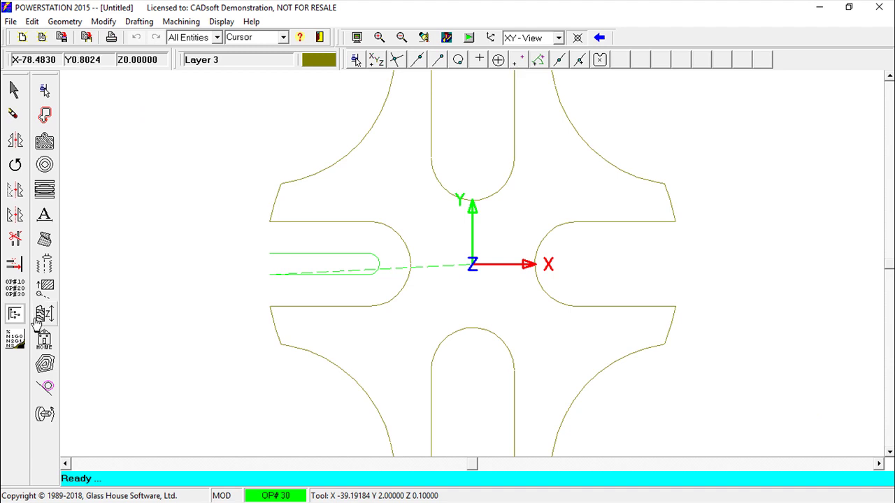
Step: Change the total Z depth of operation 30's Chain Cut in Job Processing and reprocess the job
{"action": "left_click", "coordinate": [14, 316]}
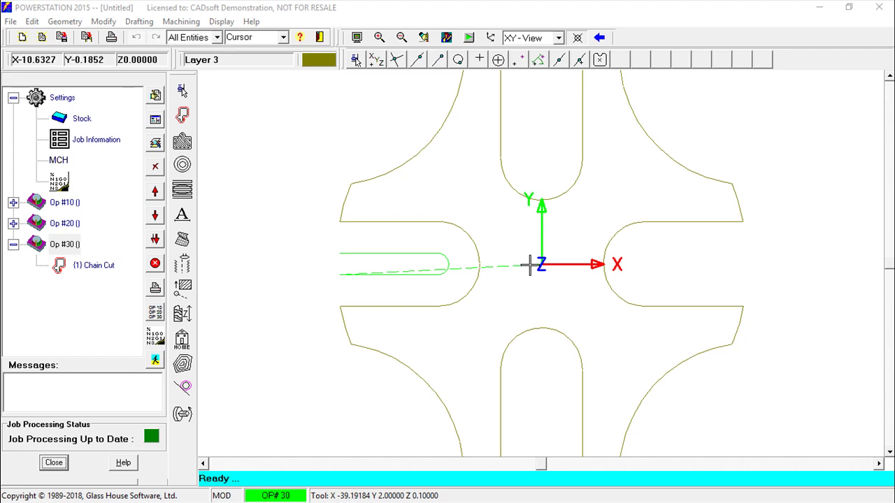
{"action": "double_click", "coordinate": [97, 267]}
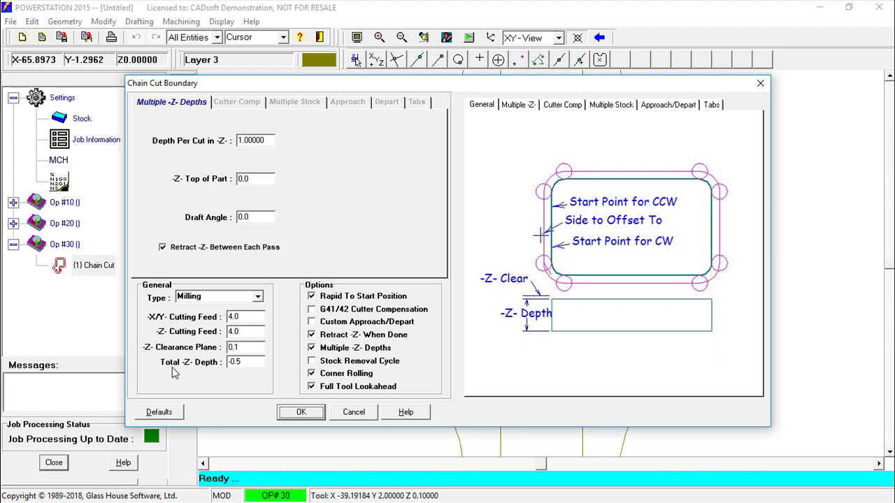
{"action": "left_click_drag", "start_coordinate": [250, 362], "coordinate": [202, 357]}
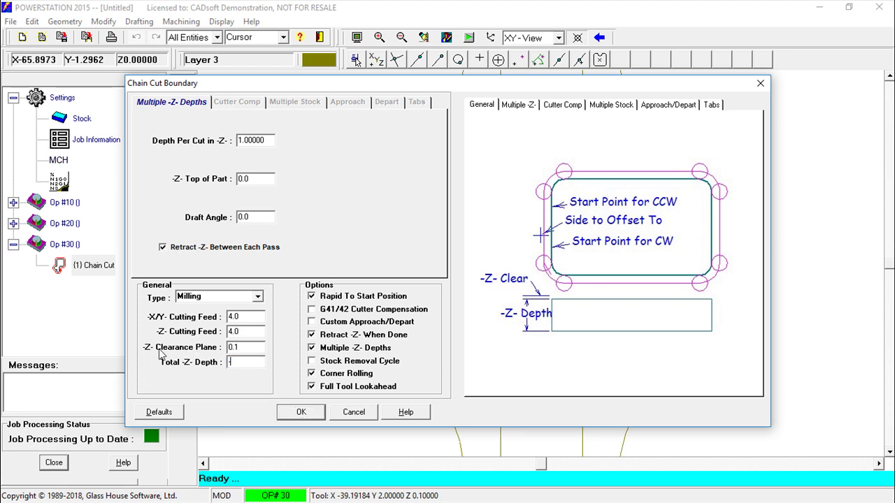
{"action": "left_click", "coordinate": [306, 416]}
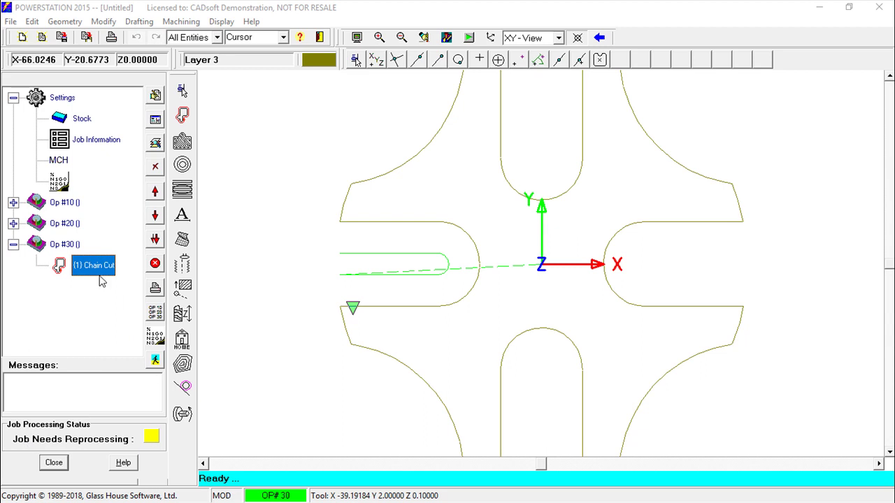
{"action": "left_click", "coordinate": [155, 361]}
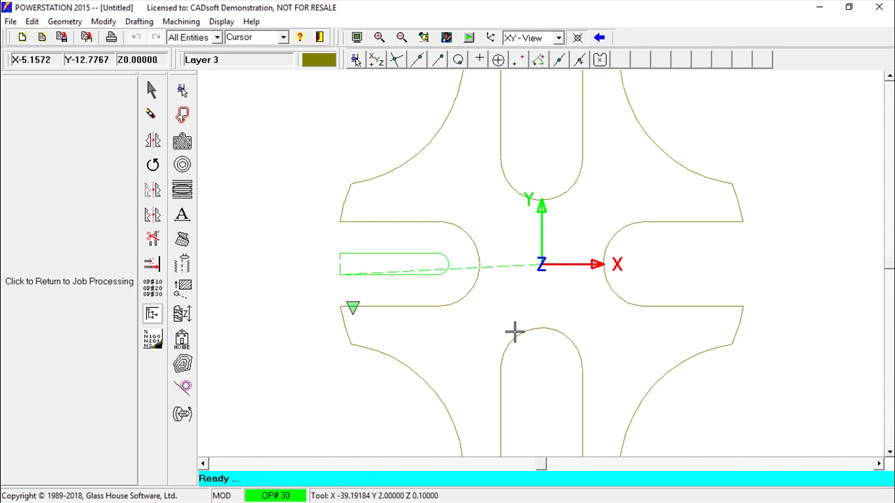
Step: Examine the reprocessed slot passes in the 3D view, close Job Processing and return to the XY view
{"action": "left_click", "coordinate": [559, 38]}
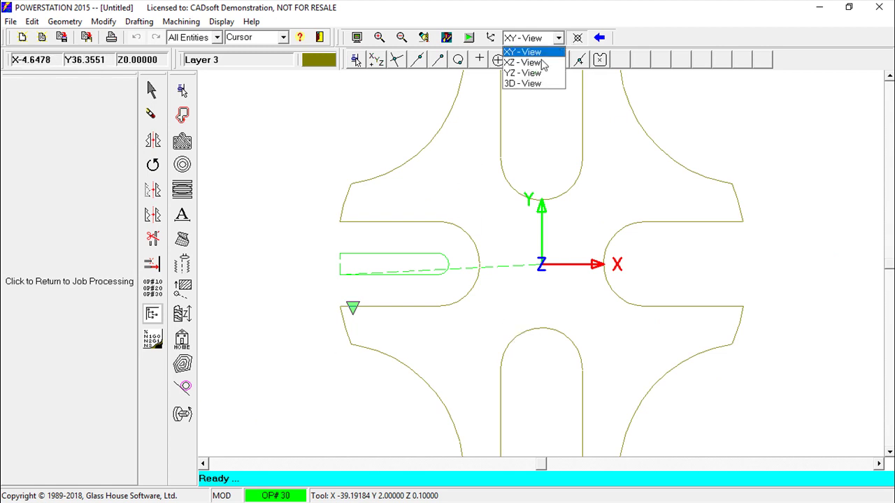
{"action": "left_click", "coordinate": [533, 83]}
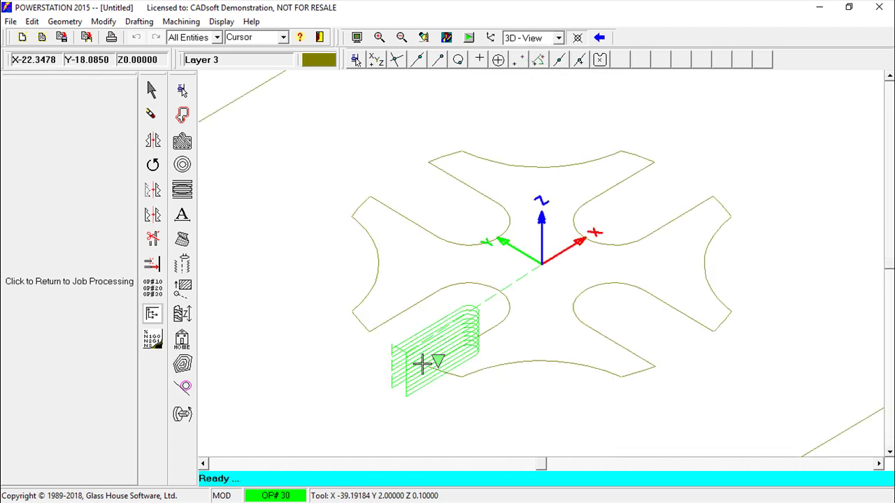
{"action": "scroll", "coordinate": [187, 329], "scroll_direction": "up", "scroll_amount": 1}
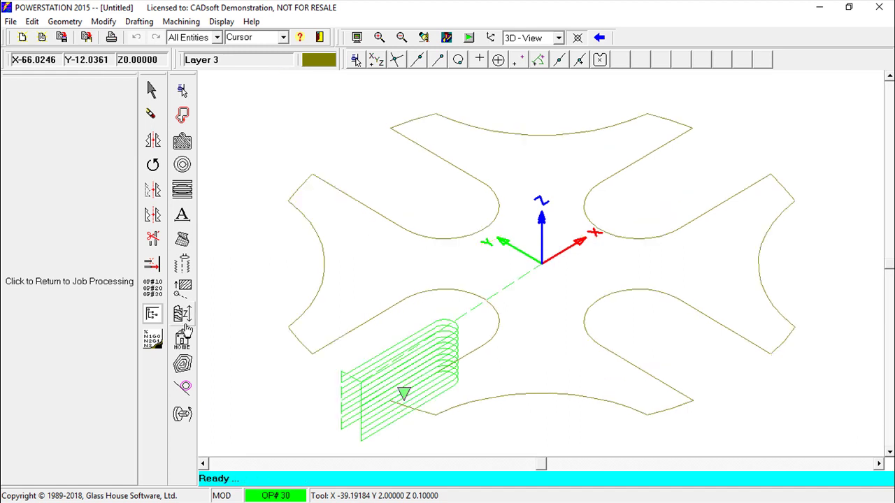
{"action": "scroll", "coordinate": [187, 329], "scroll_direction": "down", "scroll_amount": 1}
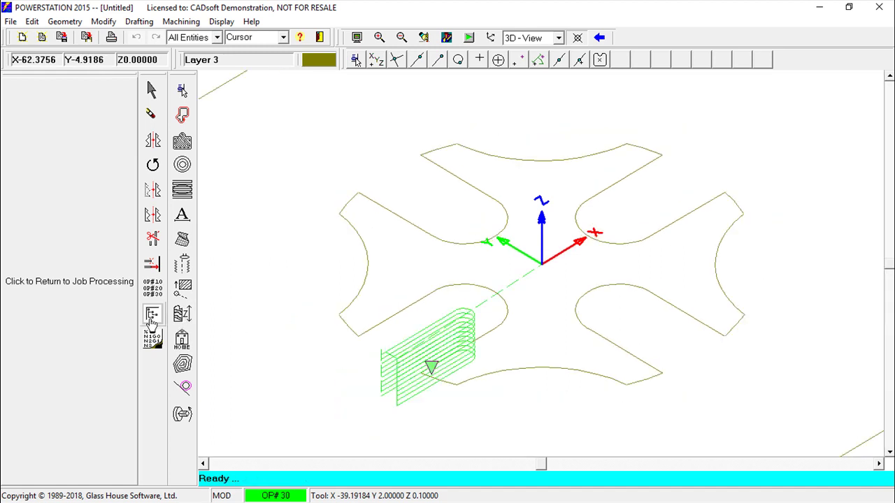
{"action": "left_click", "coordinate": [80, 264]}
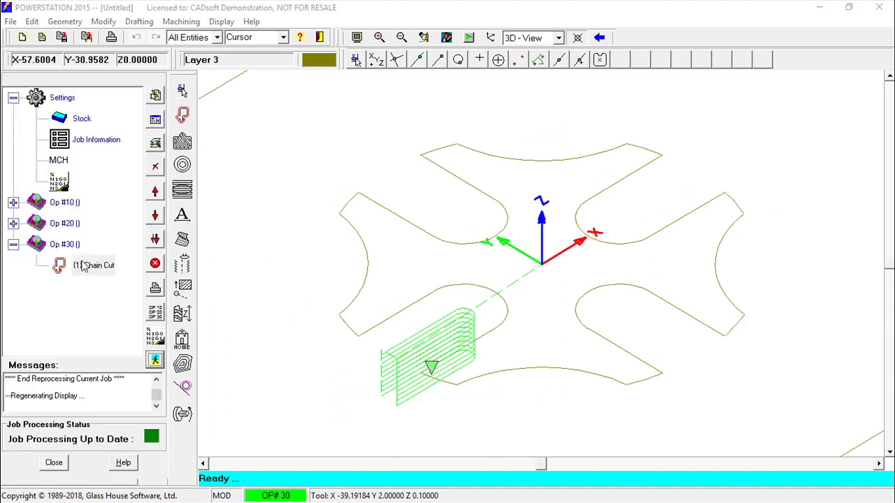
{"action": "left_click", "coordinate": [54, 463]}
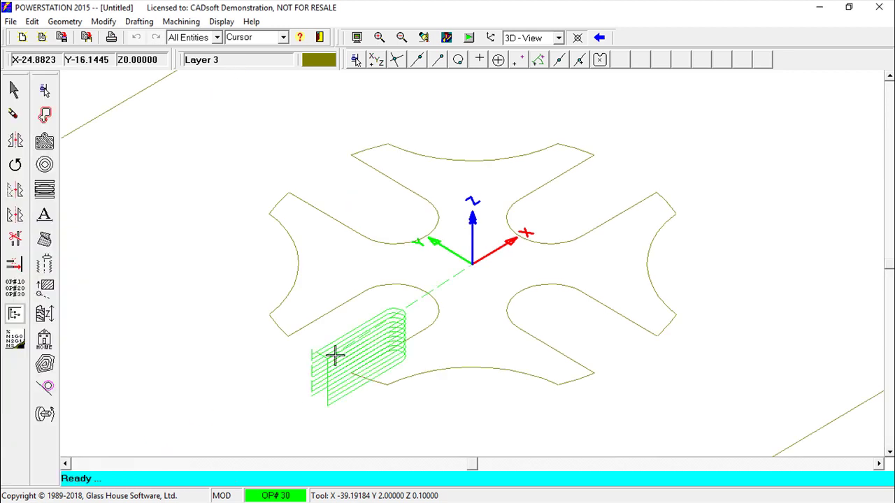
{"action": "left_click", "coordinate": [559, 39]}
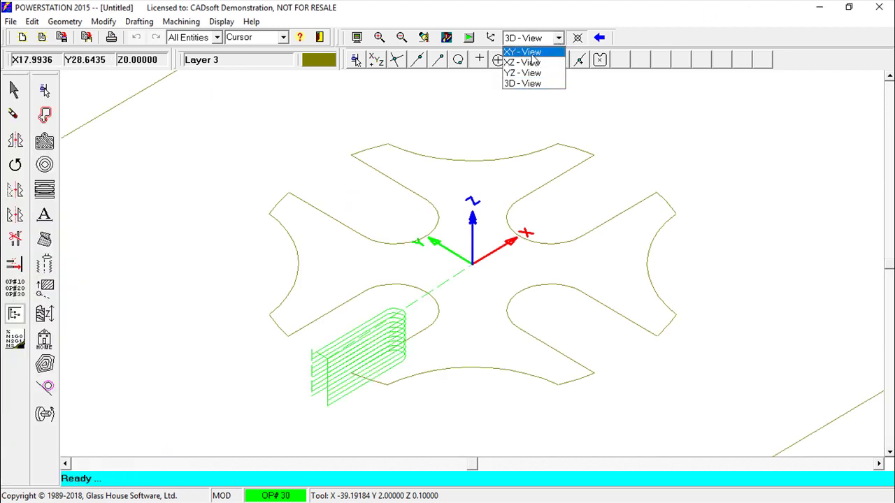
{"action": "left_click", "coordinate": [533, 50]}
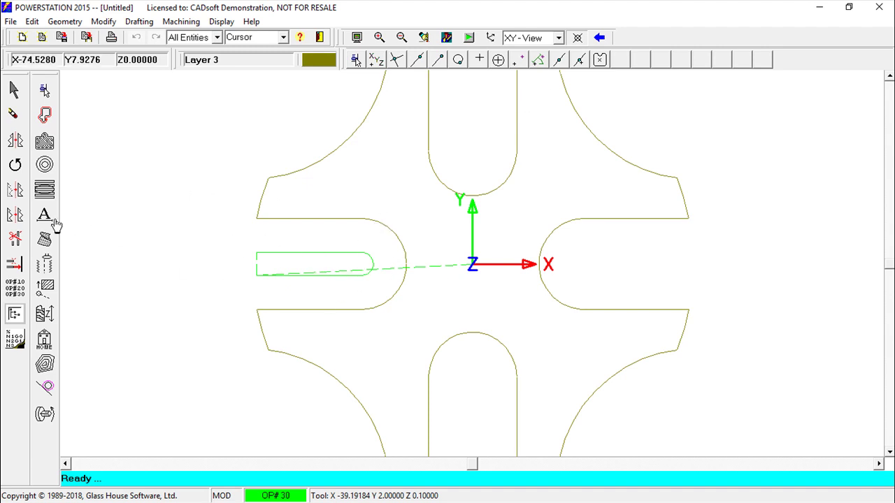
Step: Start Repeat an Operation and select operation 30 as the current operation in the Machining Operations Manager
{"action": "scroll", "coordinate": [44, 218], "scroll_direction": "down", "scroll_amount": 2}
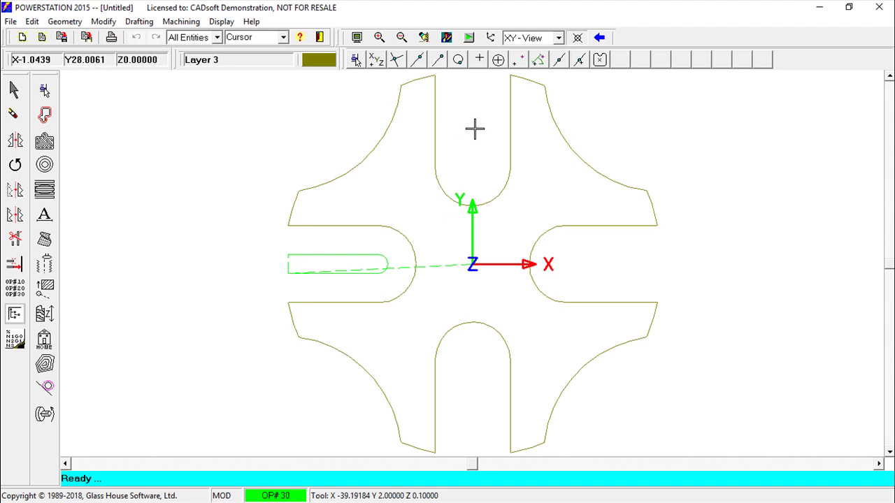
{"action": "left_click", "coordinate": [182, 22]}
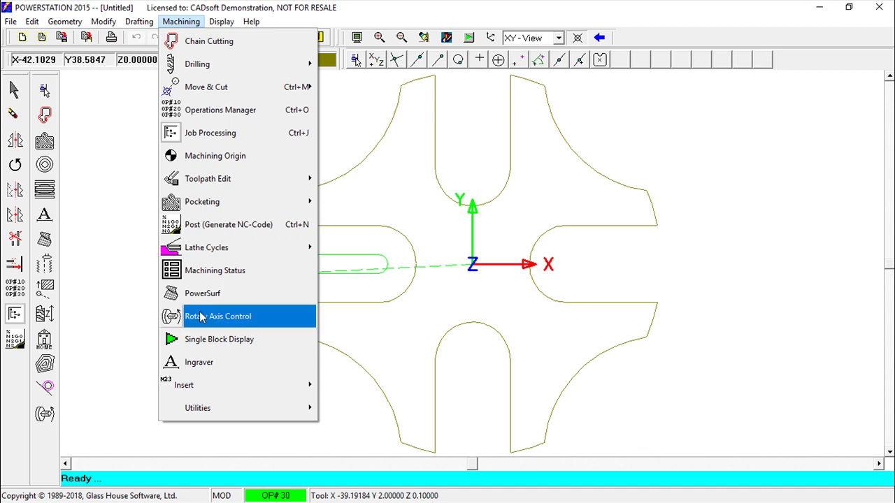
{"action": "mouse_move", "coordinate": [221, 408]}
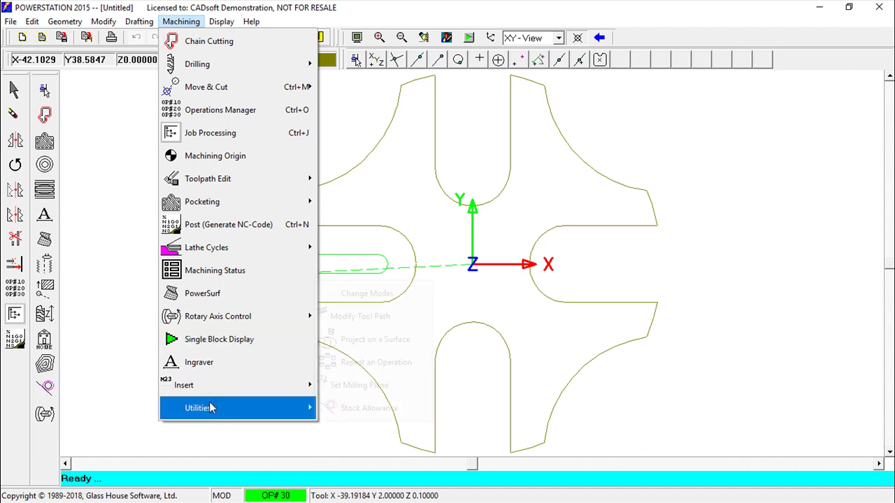
{"action": "left_click", "coordinate": [366, 363]}
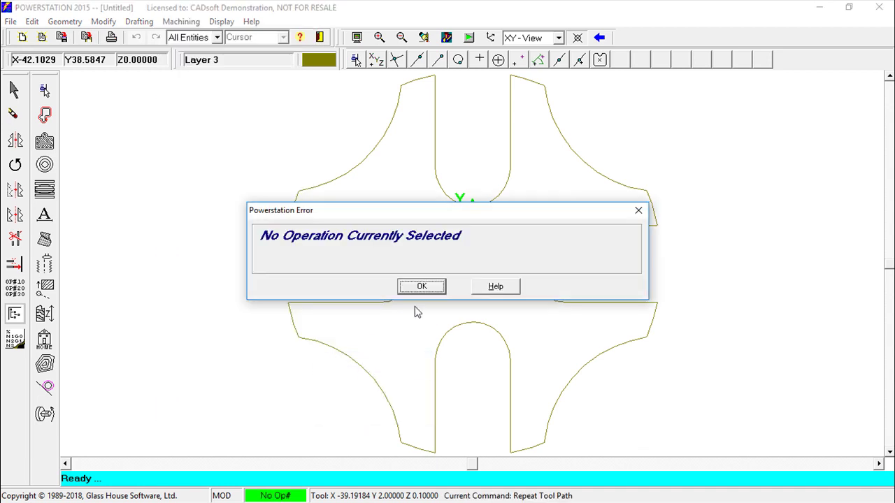
{"action": "left_click", "coordinate": [422, 286]}
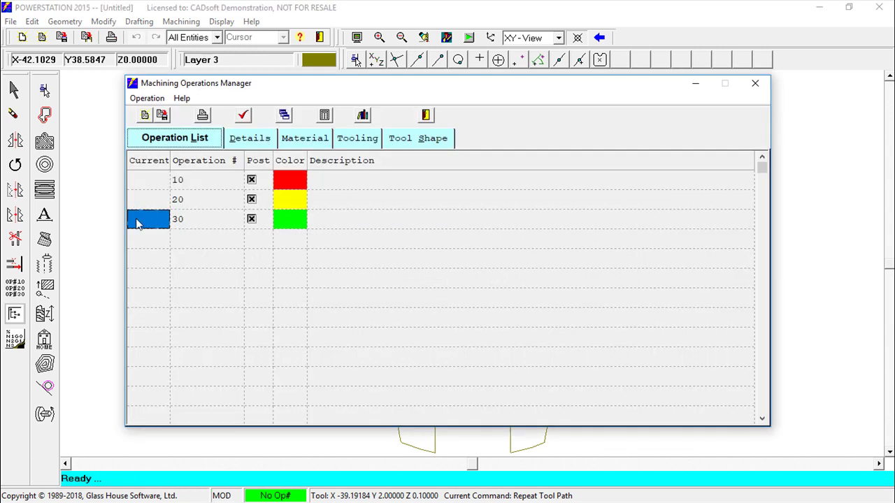
{"action": "left_click", "coordinate": [142, 222]}
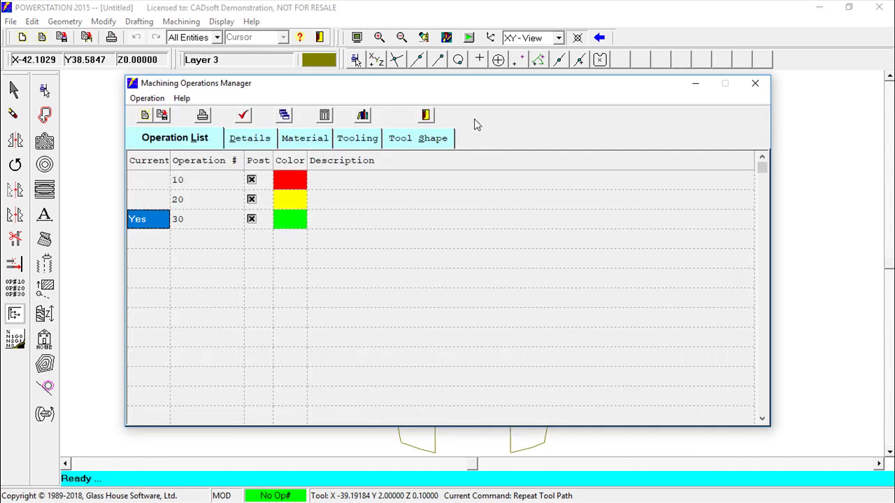
{"action": "left_click", "coordinate": [425, 116]}
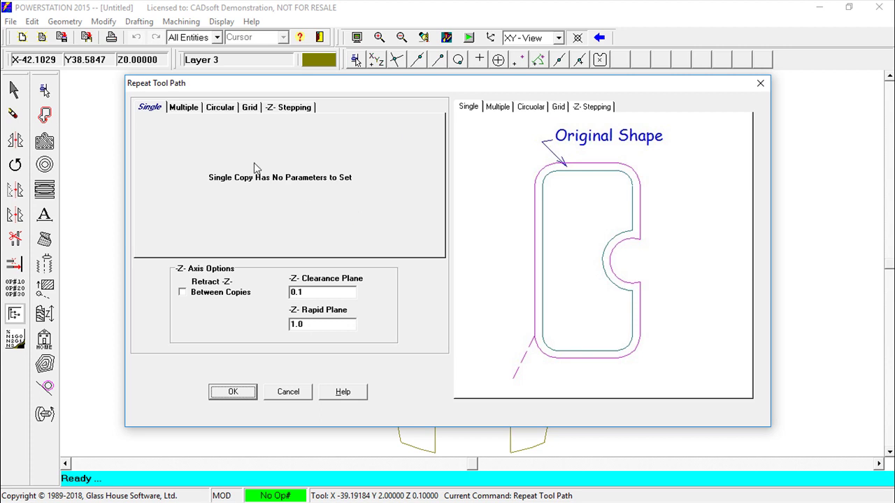
Step: Repeat the slot toolpath as a circular pattern of 3 copies spaced 90 degrees about the origin, and show it in the 3D view
{"action": "left_click", "coordinate": [221, 109]}
{"action": "double_click", "coordinate": [271, 160]}
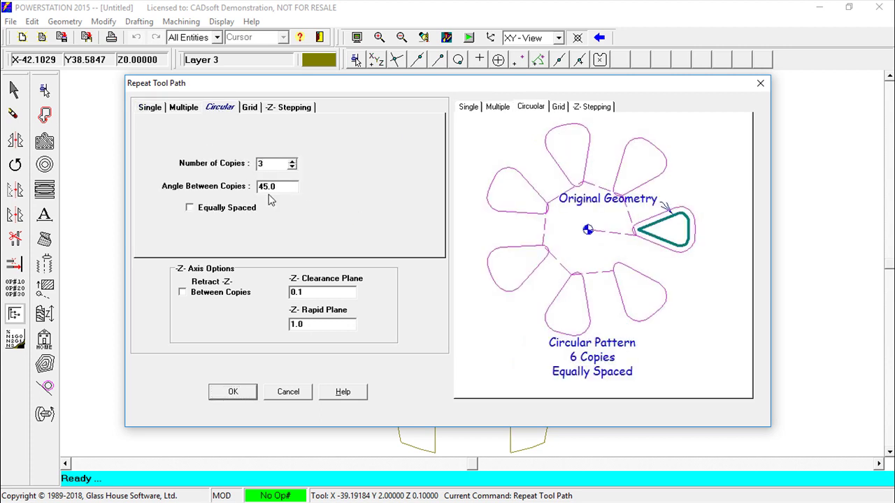
{"action": "left_click_drag", "start_coordinate": [286, 189], "coordinate": [229, 192]}
{"action": "type", "text": "90"}
{"action": "left_click", "coordinate": [231, 392]}
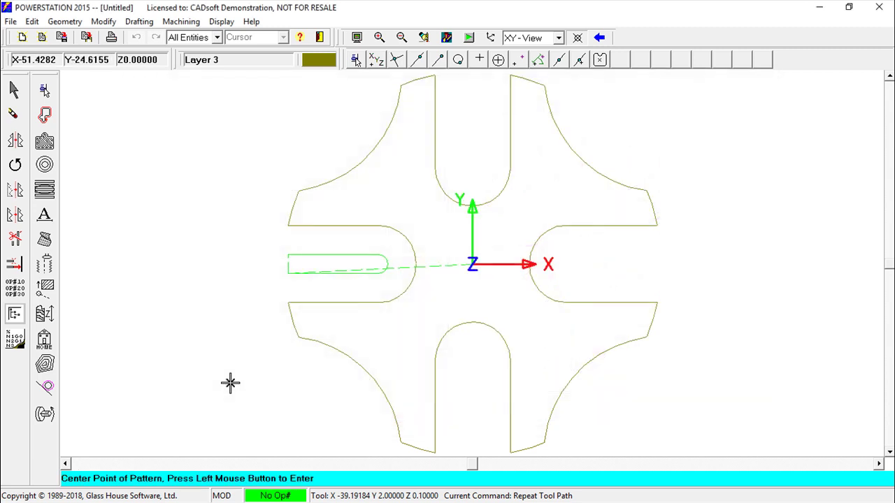
{"action": "left_click", "coordinate": [473, 263]}
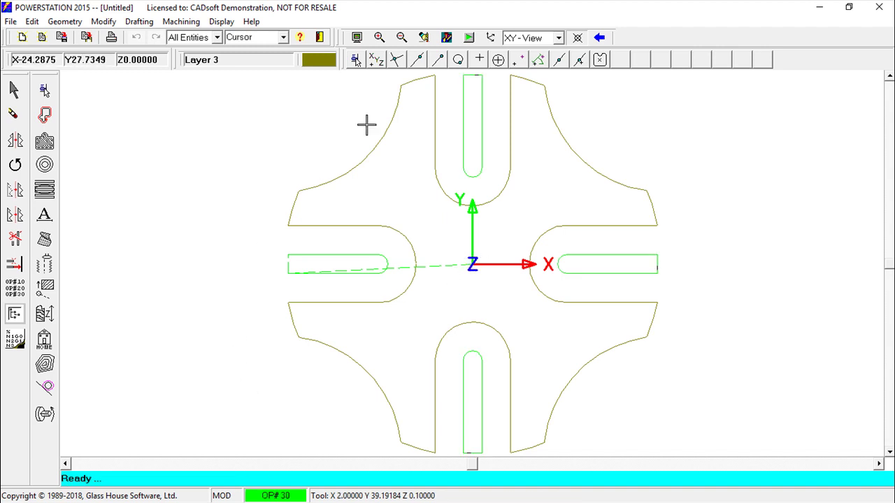
{"action": "left_click", "coordinate": [558, 37]}
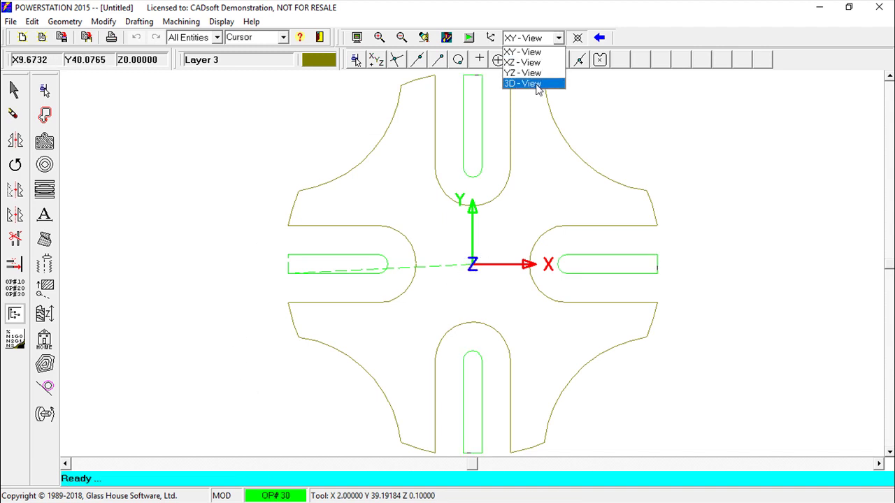
{"action": "left_click", "coordinate": [536, 84]}
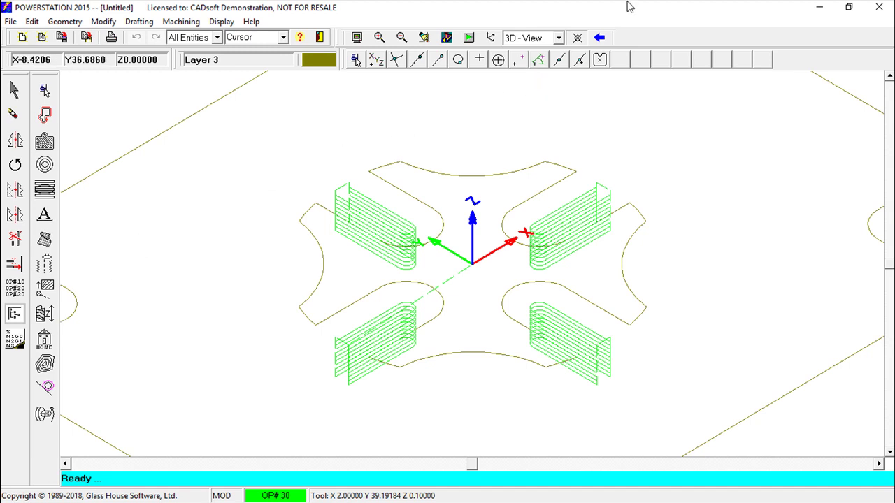
Step: Return to the XY view, make layer 4 current and turn off layer 3 in Layer Control
{"action": "left_click", "coordinate": [561, 40]}
{"action": "left_click", "coordinate": [544, 54]}
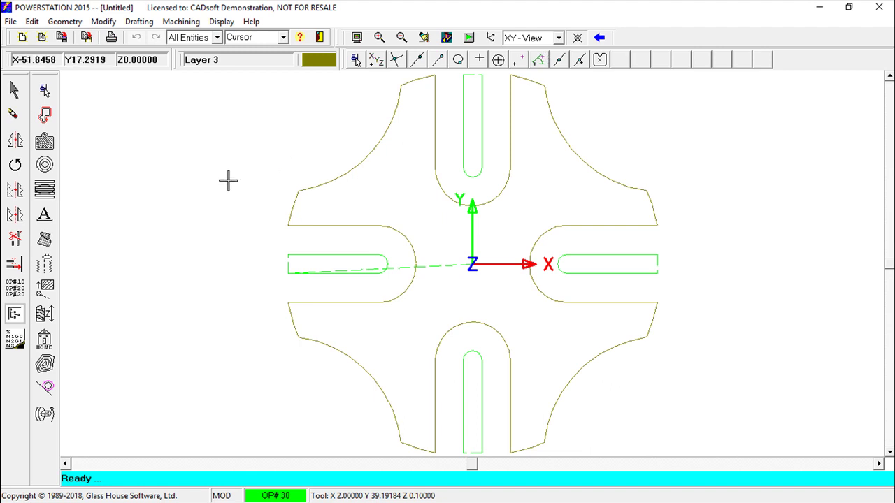
{"action": "scroll", "coordinate": [44, 241], "scroll_direction": "up", "scroll_amount": 1}
{"action": "scroll", "coordinate": [45, 241], "scroll_direction": "down", "scroll_amount": 3}
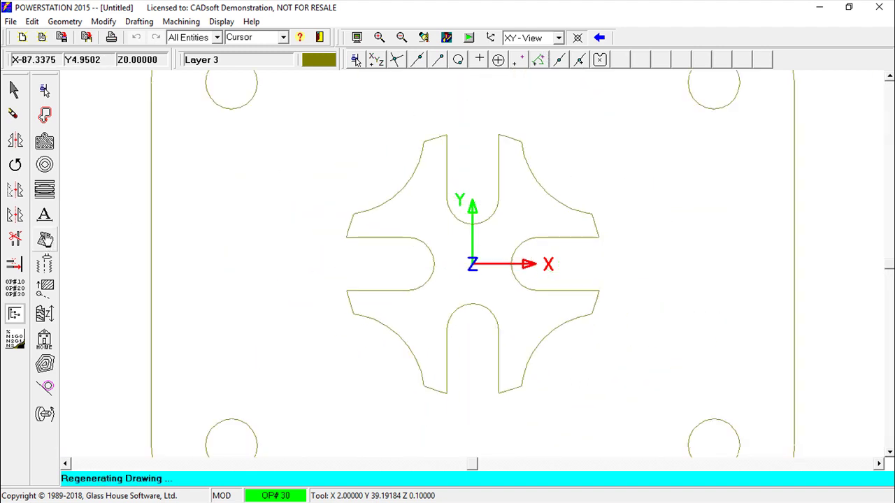
{"action": "scroll", "coordinate": [45, 241], "scroll_direction": "down", "scroll_amount": 1}
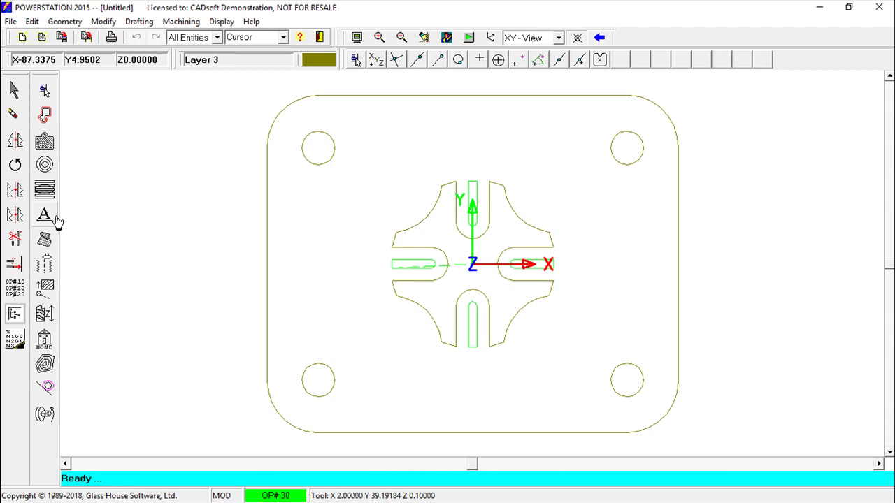
{"action": "left_click", "coordinate": [264, 60]}
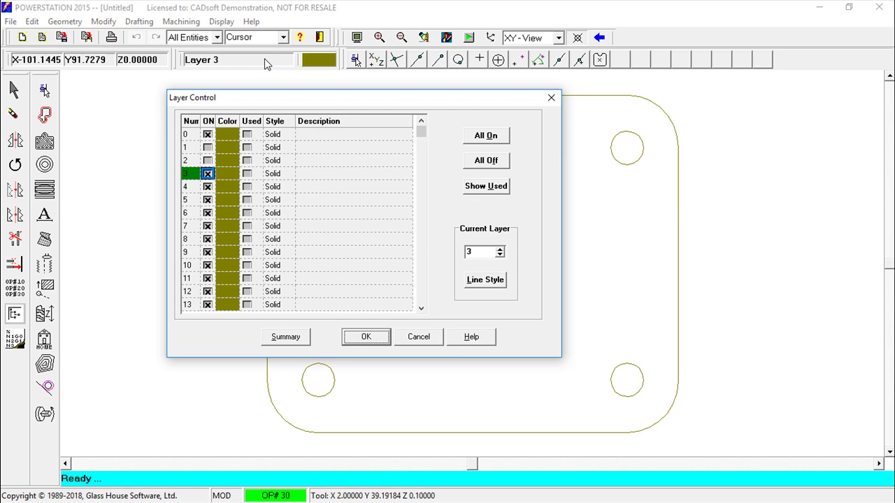
{"action": "left_click", "coordinate": [503, 250]}
{"action": "left_click", "coordinate": [207, 174]}
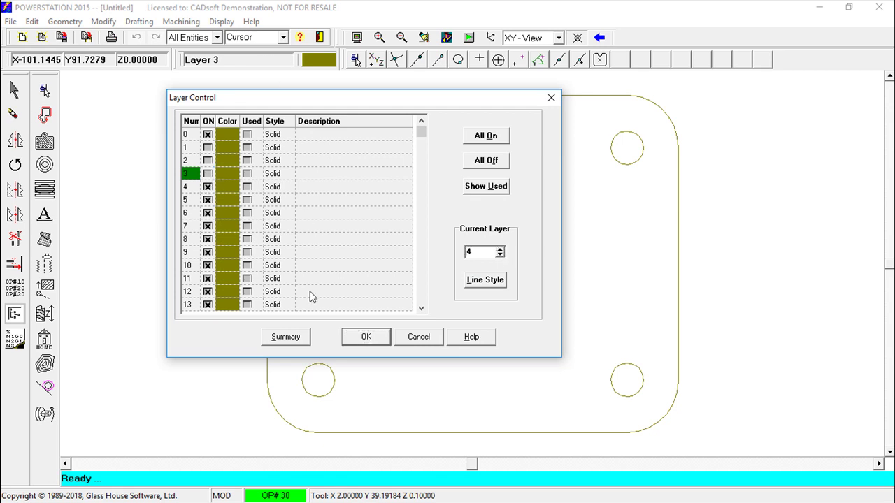
{"action": "left_click", "coordinate": [358, 338]}
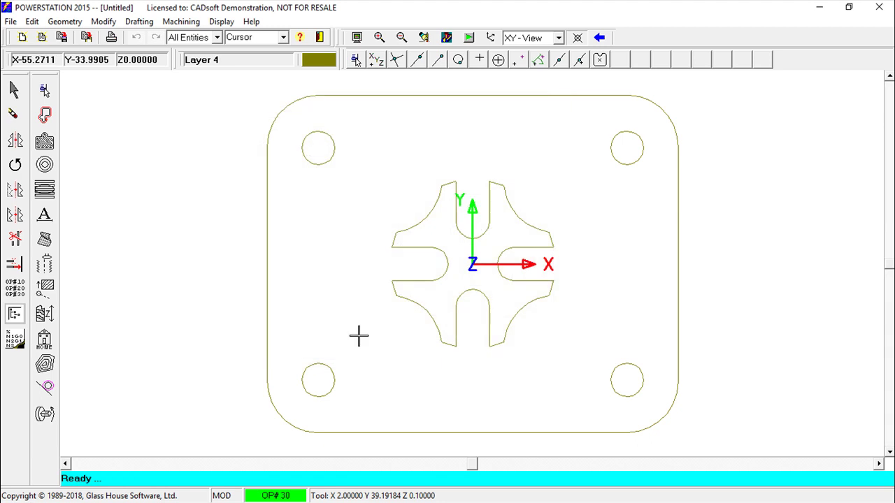
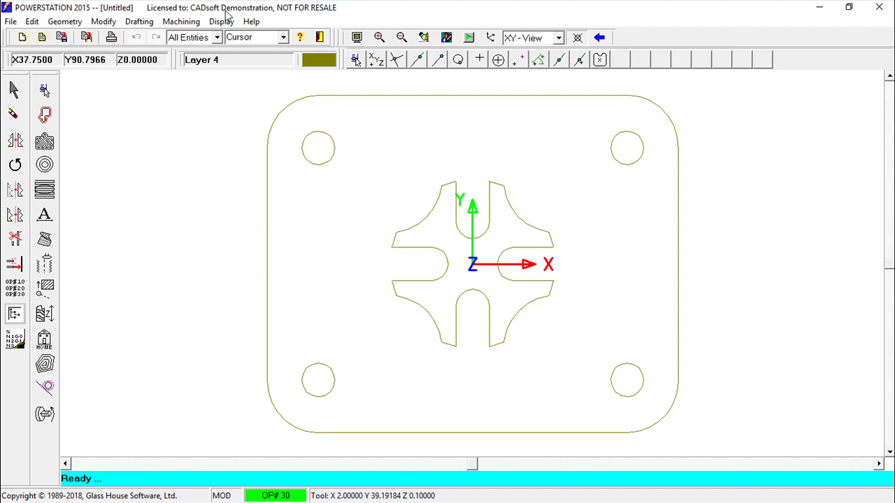
Step: Add operation 40 with posting enabled and a cyan color in the Machining Operations Manager, and make it the current operation
{"action": "left_click", "coordinate": [182, 21]}
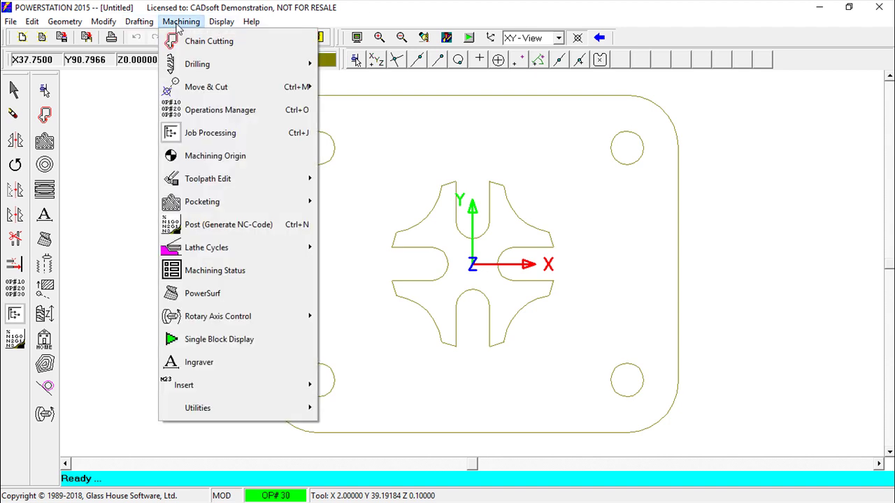
{"action": "left_click", "coordinate": [249, 112]}
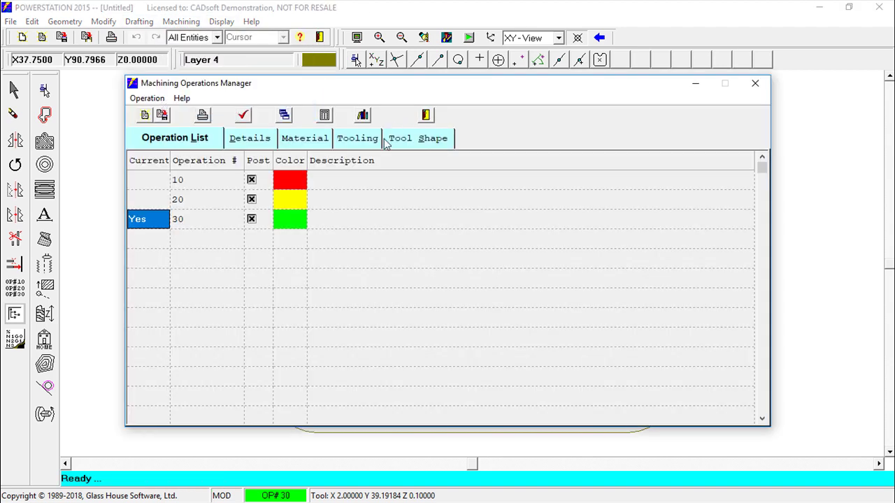
{"action": "left_click", "coordinate": [202, 238]}
{"action": "left_click", "coordinate": [252, 240]}
{"action": "left_click", "coordinate": [296, 241]}
{"action": "left_click", "coordinate": [440, 255]}
{"action": "left_click", "coordinate": [412, 316]}
{"action": "left_click", "coordinate": [147, 243]}
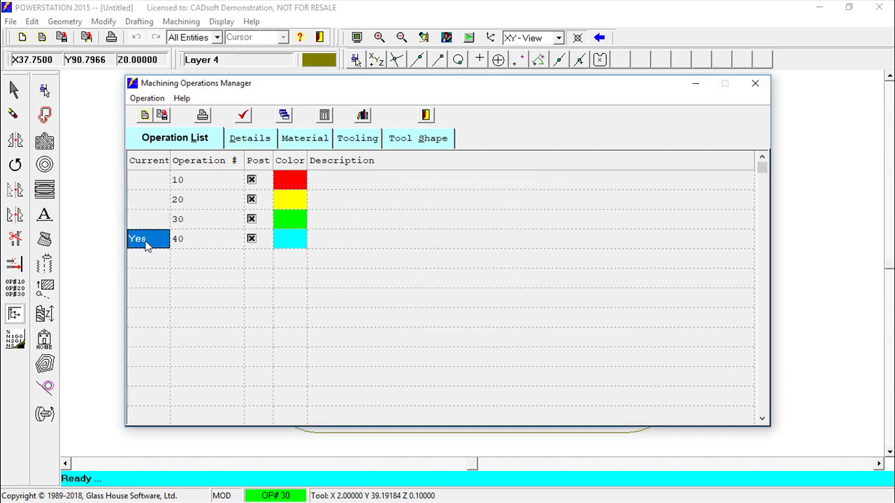
Step: Set the tool diameter of milling operation 40 to 8 and close the Machining Operations Manager
{"action": "left_click", "coordinate": [249, 139]}
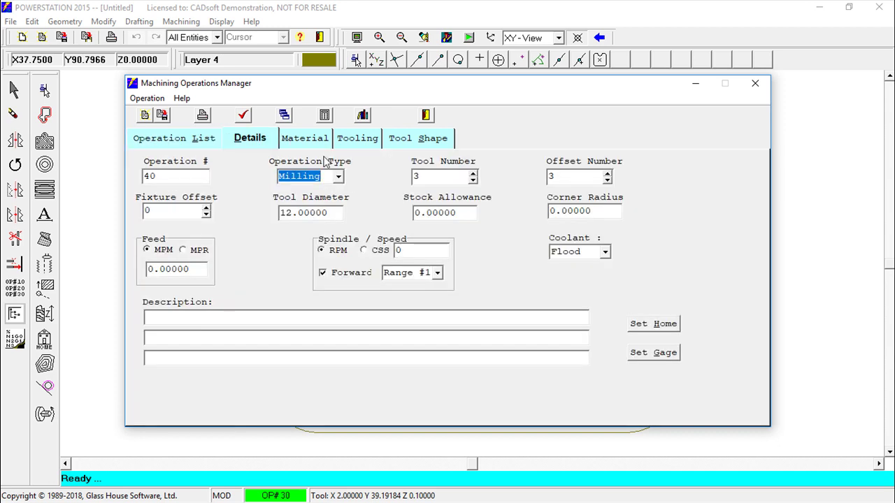
{"action": "left_click", "coordinate": [339, 178]}
{"action": "left_click", "coordinate": [338, 180]}
{"action": "left_click_drag", "start_coordinate": [336, 216], "coordinate": [268, 219]}
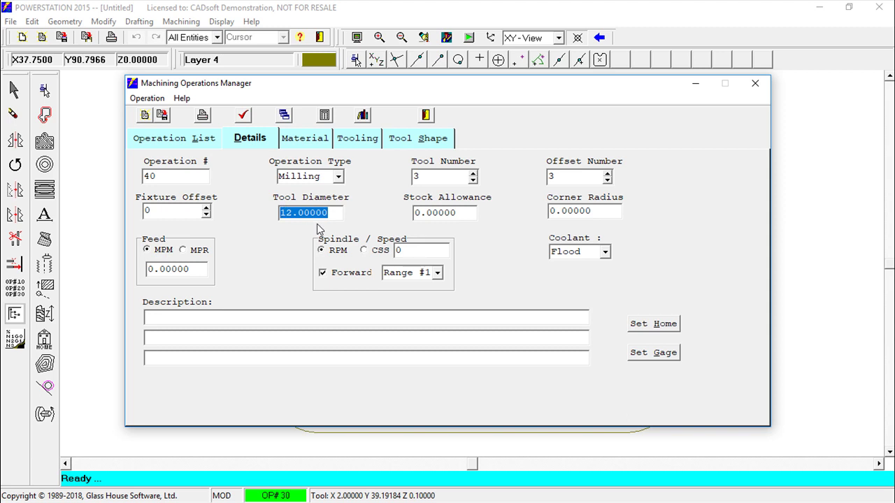
{"action": "type", "text": "8"}
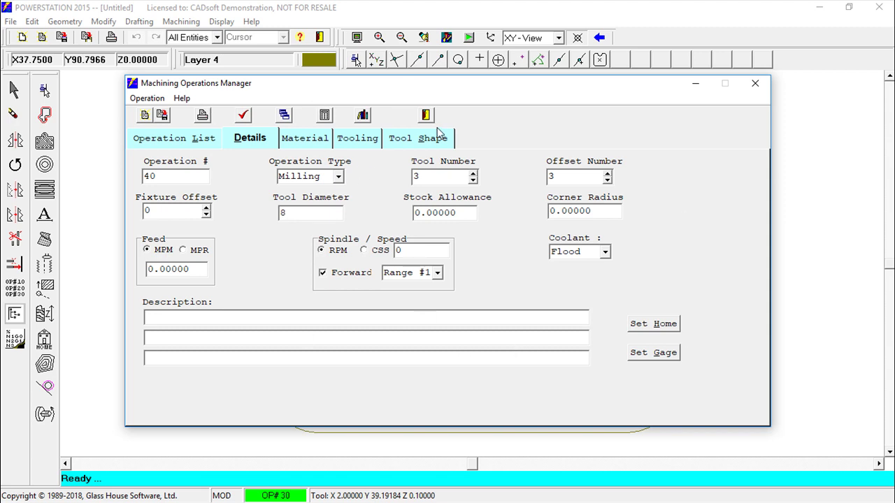
{"action": "left_click", "coordinate": [426, 115]}
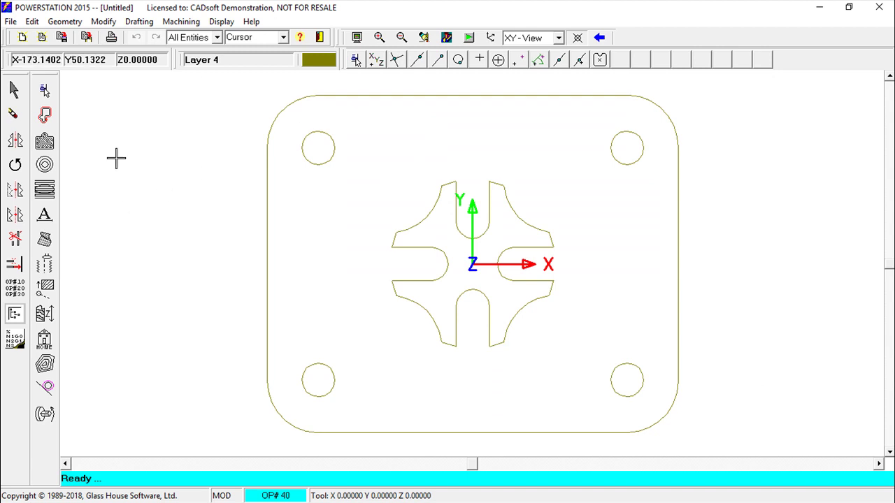
Step: Start random-location drilling with the Standard Drilling cycle, depth specified by Full Depth and a full-diameter depth of -10
{"action": "left_click", "coordinate": [181, 21]}
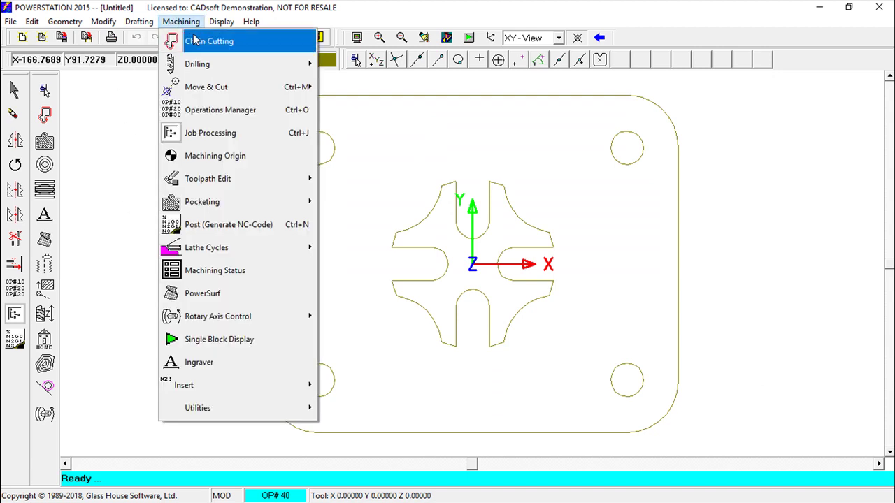
{"action": "mouse_move", "coordinate": [195, 71]}
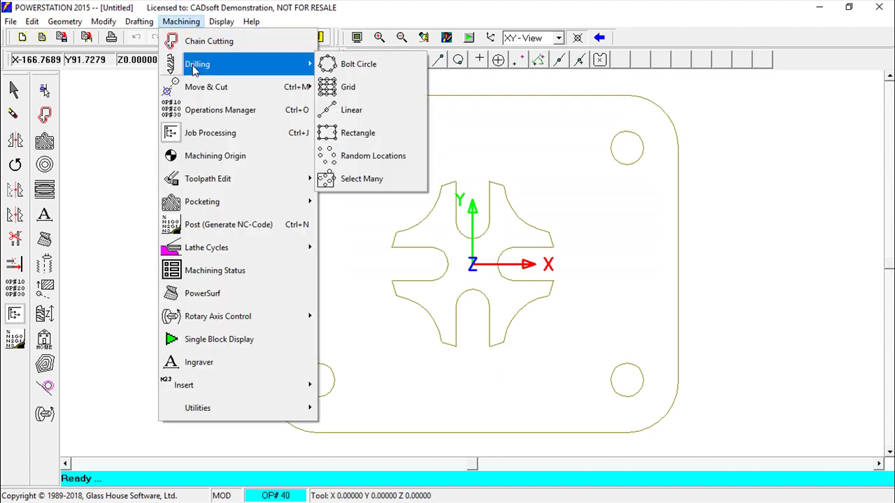
{"action": "left_click", "coordinate": [350, 162]}
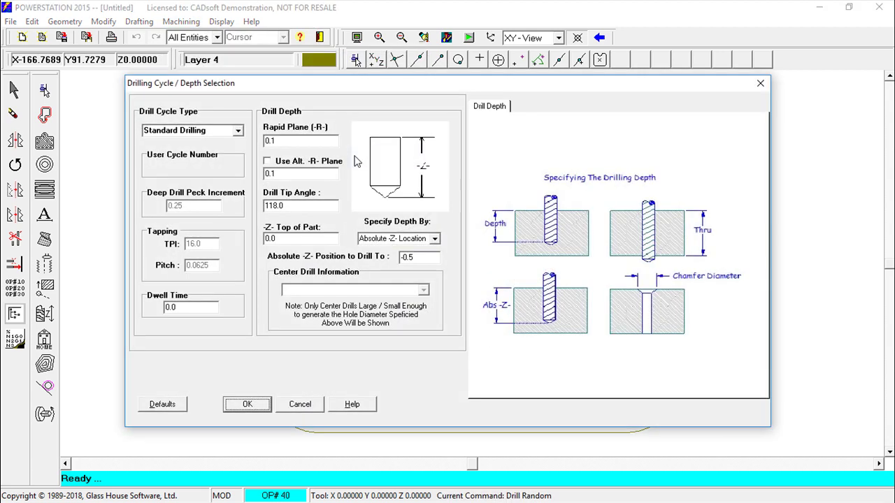
{"action": "left_click", "coordinate": [238, 131]}
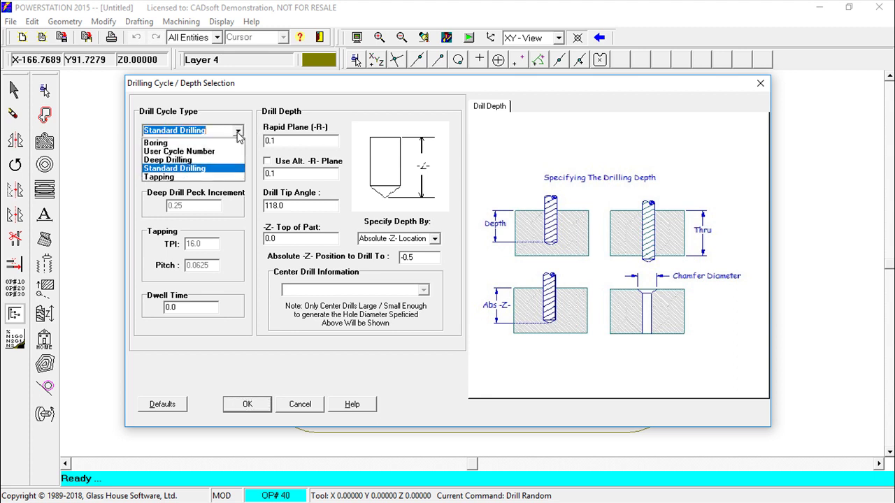
{"action": "left_click", "coordinate": [185, 171]}
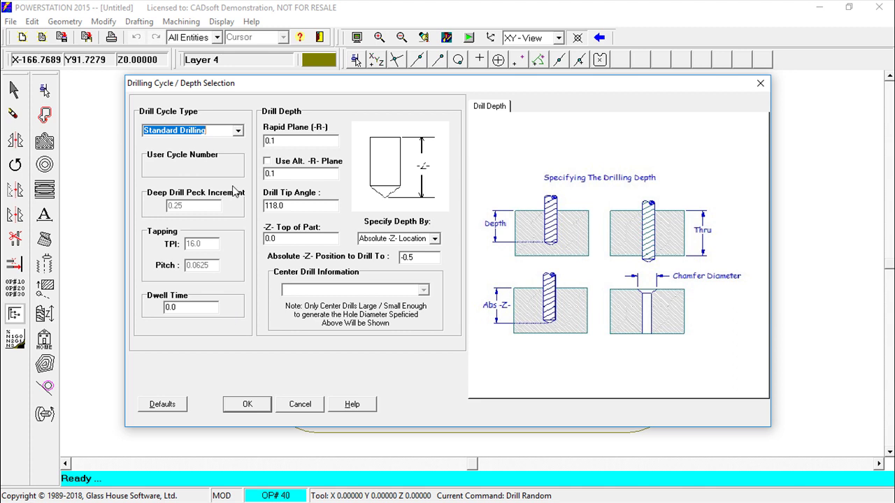
{"action": "left_click", "coordinate": [434, 238]}
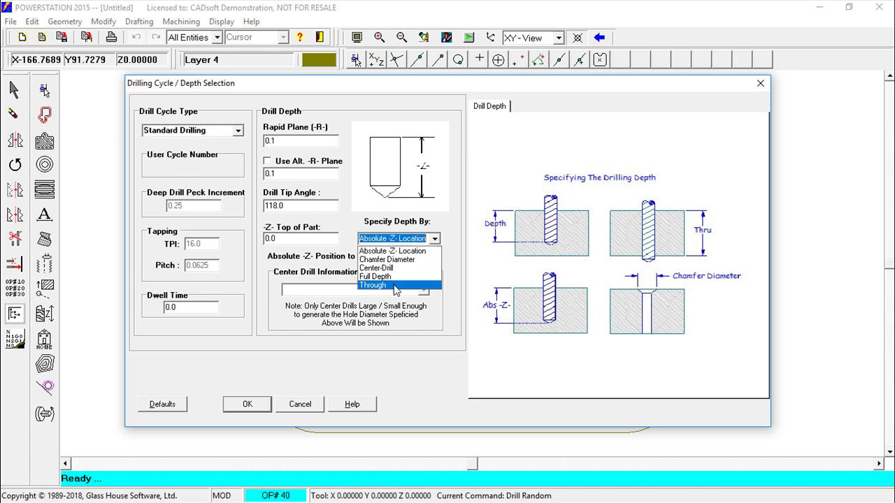
{"action": "left_click", "coordinate": [386, 277]}
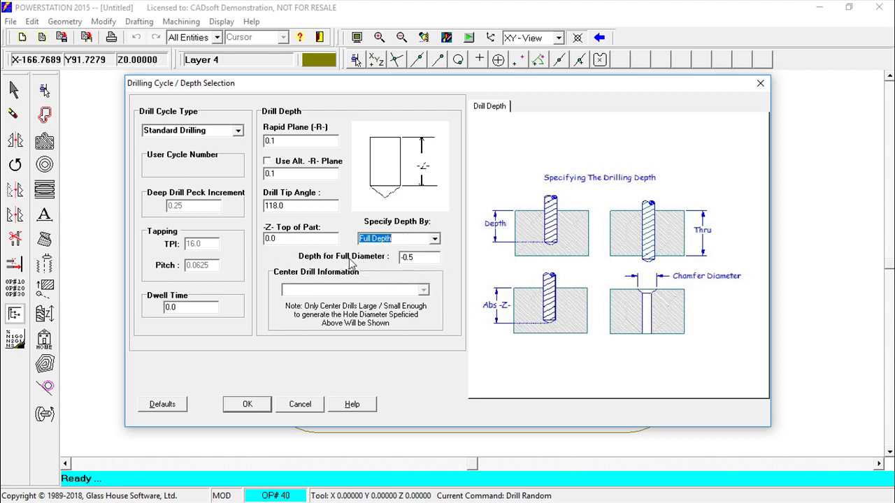
{"action": "key", "text": "Tab"}
{"action": "type", "text": "-10"}
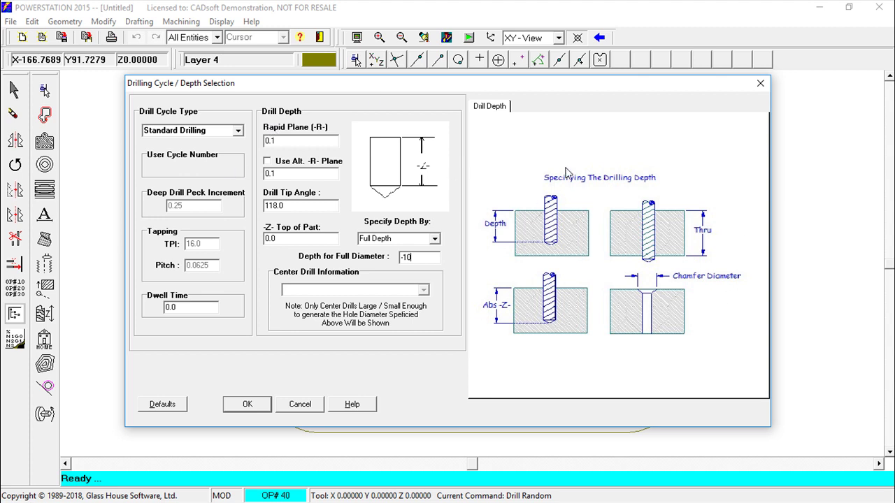
{"action": "left_click", "coordinate": [246, 405]}
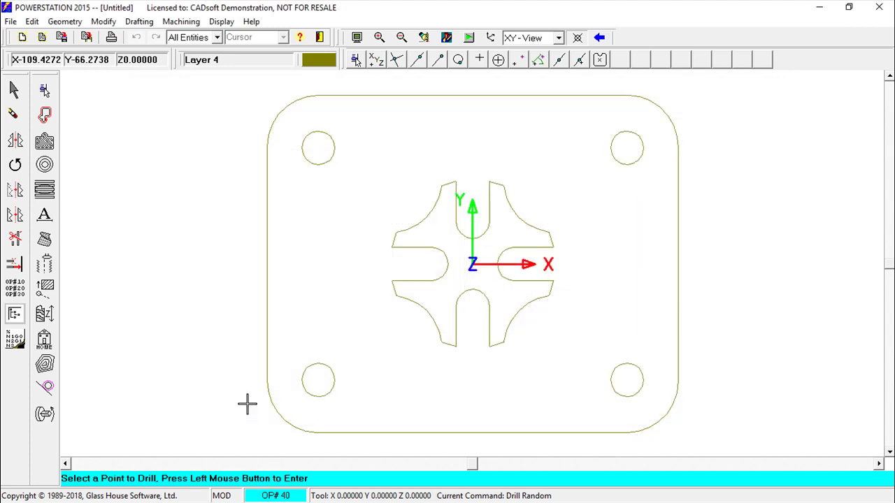
Step: Drill the four corner holes at their centers, going counterclockwise from the lower-left hole, and show the toolpath in the 3D view
{"action": "left_click", "coordinate": [318, 381]}
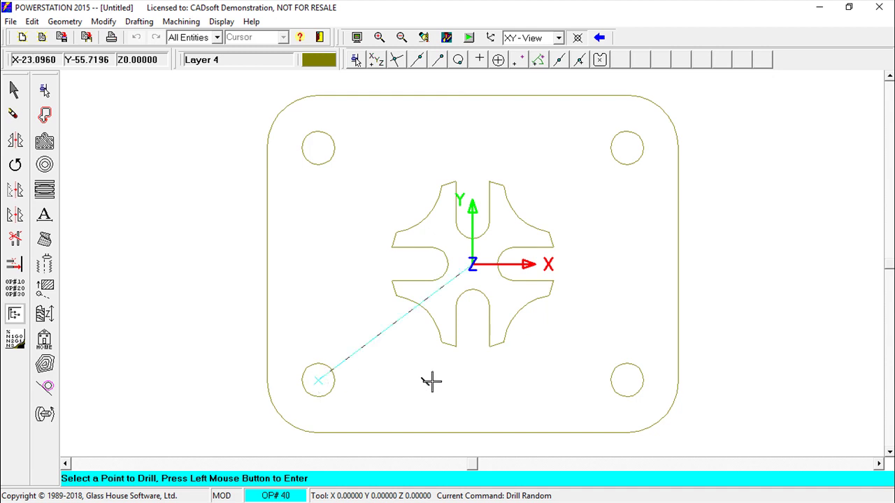
{"action": "left_click", "coordinate": [629, 381]}
{"action": "left_click", "coordinate": [630, 145]}
{"action": "left_click", "coordinate": [318, 147]}
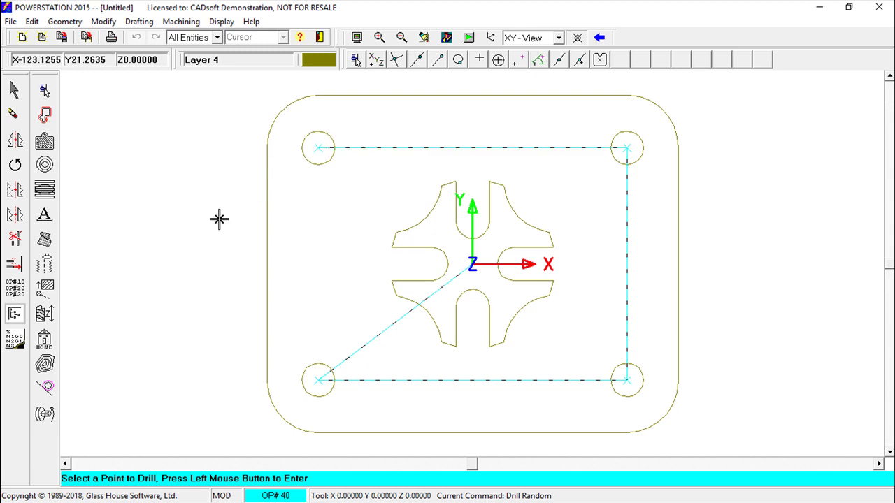
{"action": "right_click", "coordinate": [184, 233]}
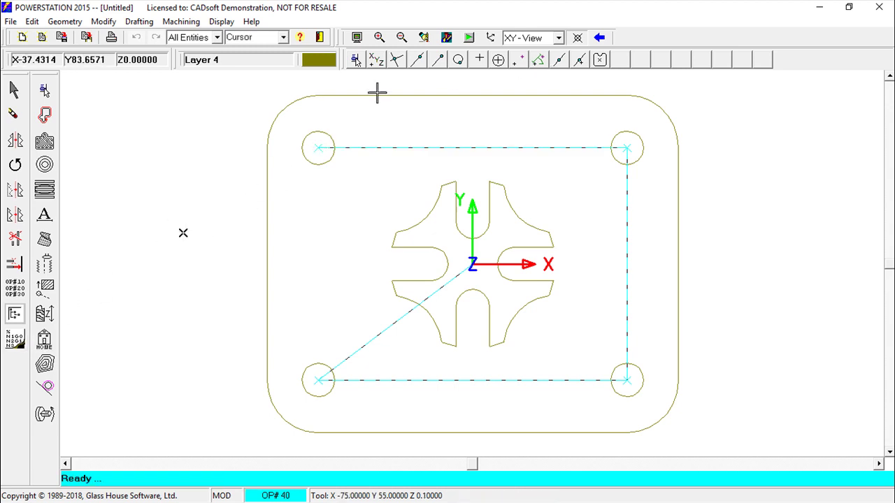
{"action": "left_click", "coordinate": [559, 38]}
{"action": "left_click", "coordinate": [538, 86]}
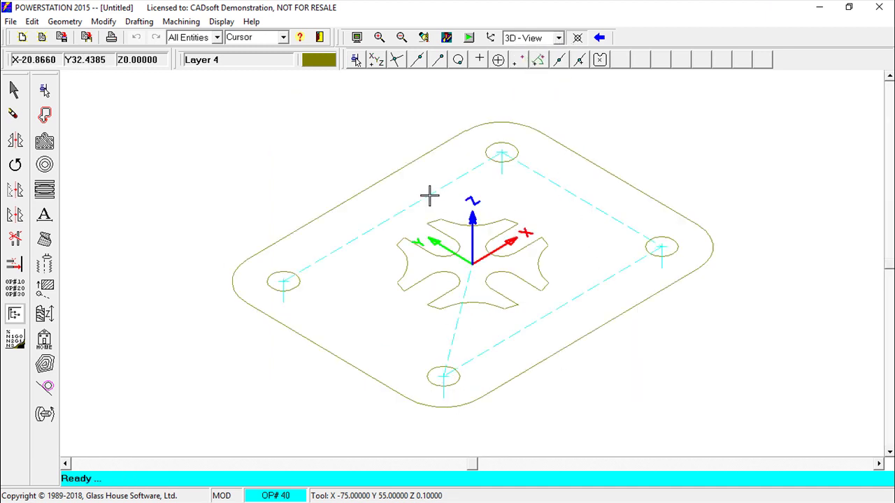
Step: Return to the XY view, make layer 5 current and turn off layer 4 in Layer Control
{"action": "left_click", "coordinate": [560, 38]}
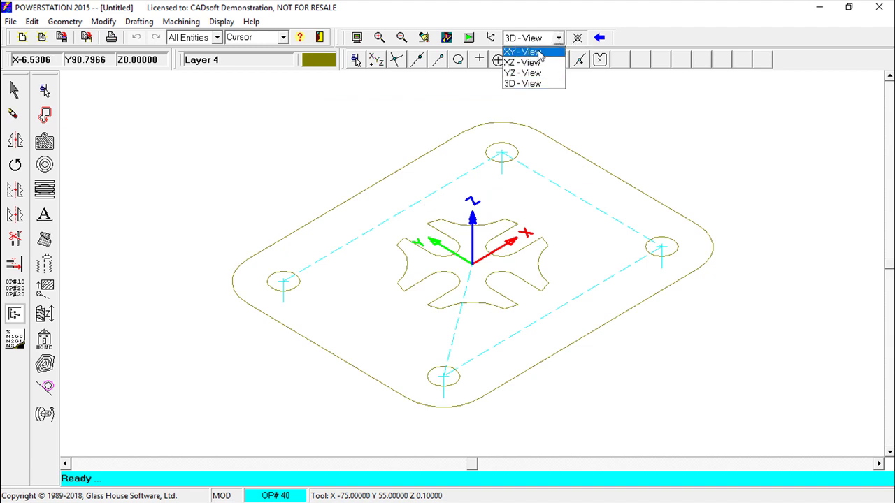
{"action": "left_click", "coordinate": [539, 54]}
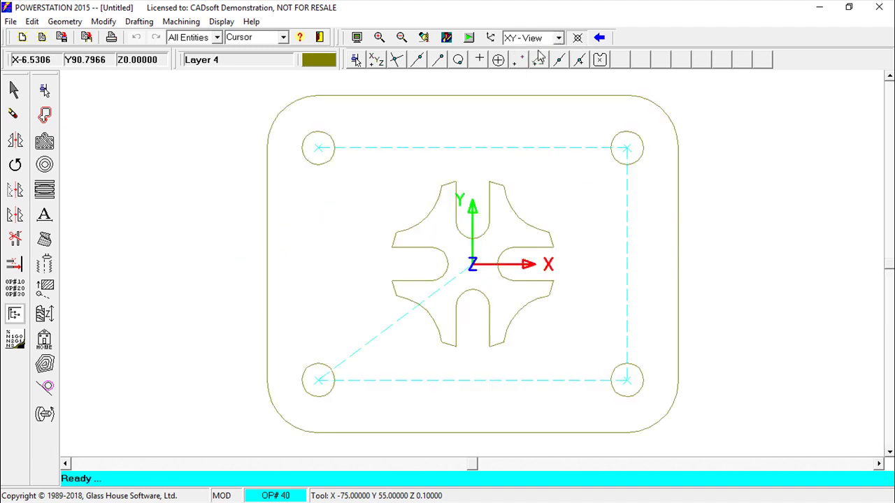
{"action": "left_click", "coordinate": [246, 64]}
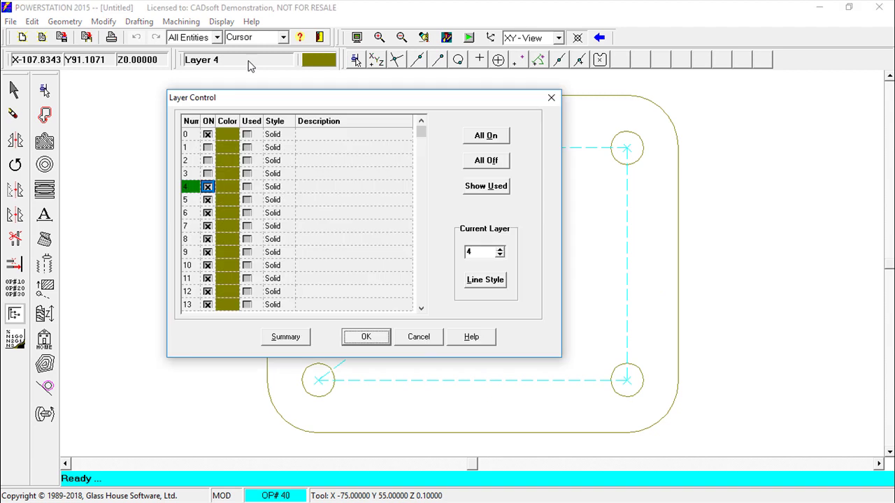
{"action": "left_click", "coordinate": [501, 250]}
{"action": "left_click", "coordinate": [208, 186]}
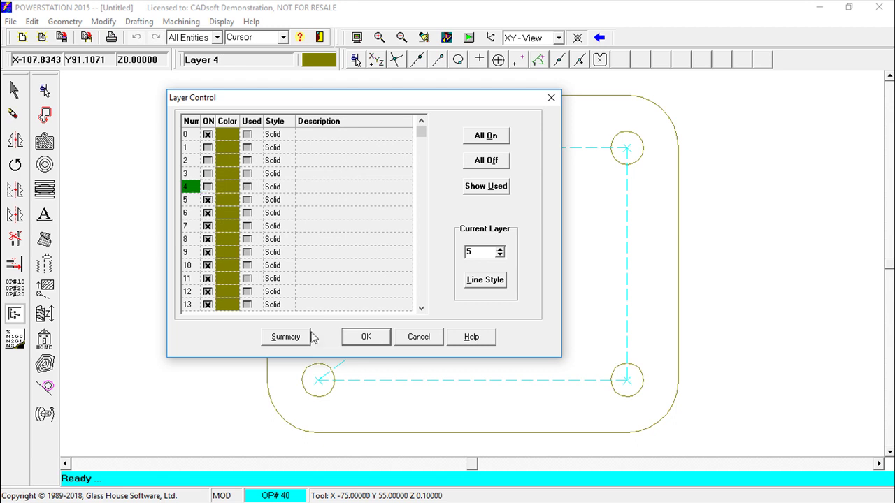
{"action": "left_click", "coordinate": [365, 336]}
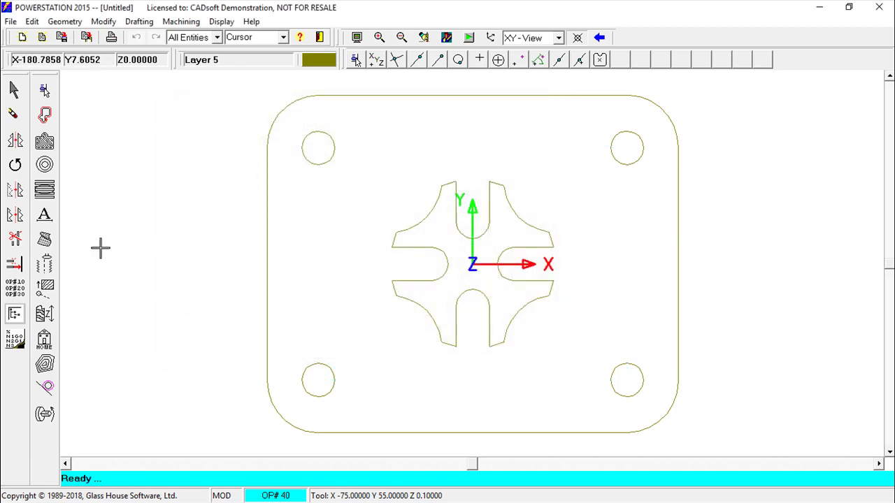
Step: Start text engraving with the Simplex font and the clockwise arc (CW - Arc) text type
{"action": "left_click", "coordinate": [45, 218]}
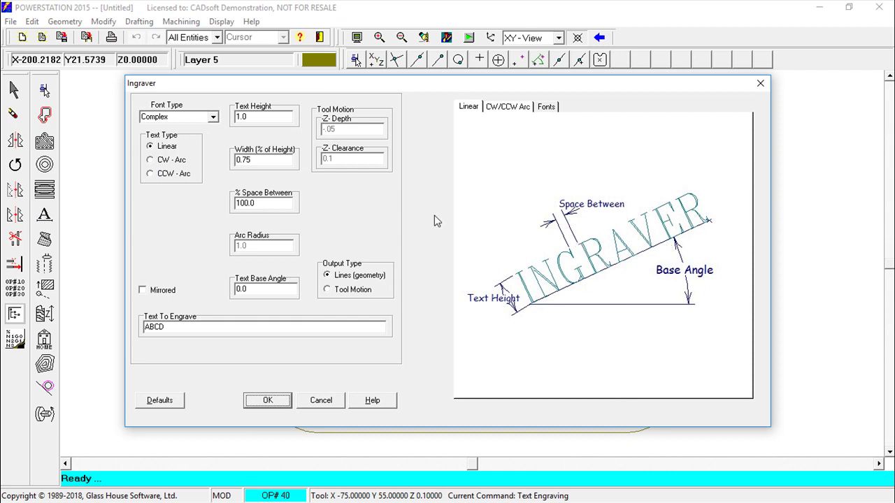
{"action": "left_click", "coordinate": [212, 117]}
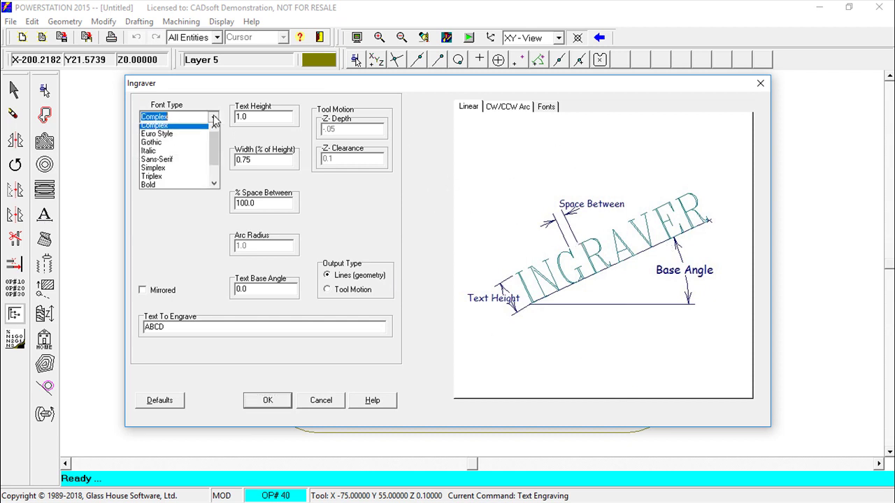
{"action": "left_click", "coordinate": [165, 172]}
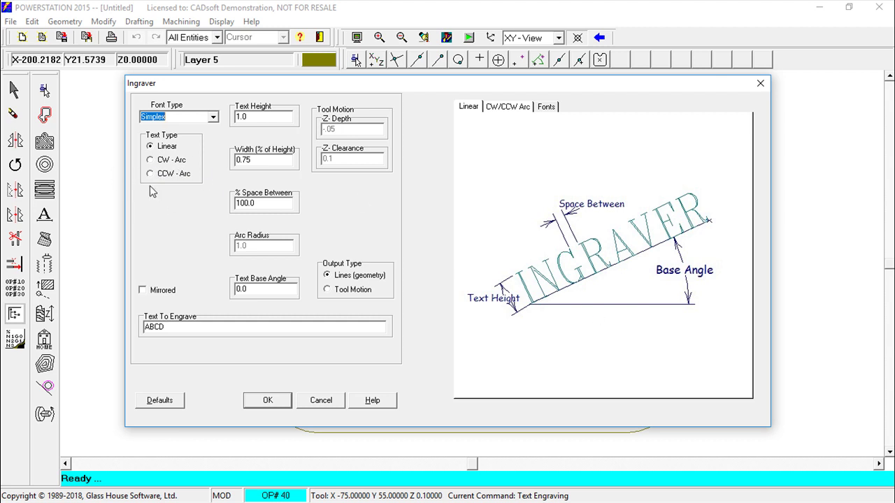
{"action": "left_click", "coordinate": [151, 161]}
{"action": "left_click", "coordinate": [149, 148]}
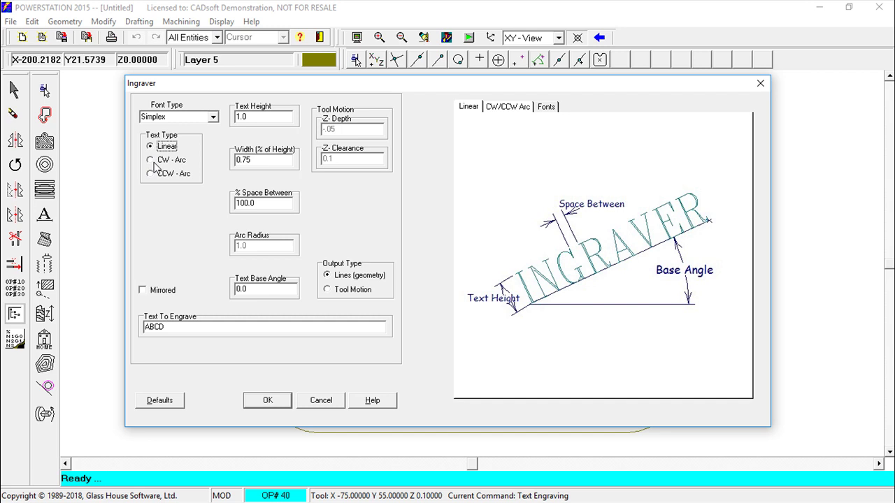
{"action": "left_click", "coordinate": [151, 161]}
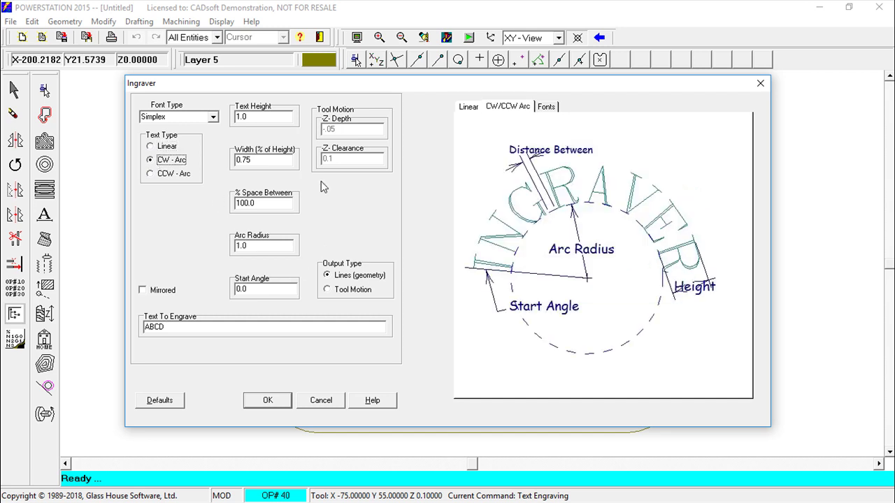
Step: Engrave "CADSOFT PORTUGAL" as Tool Motion output with an arc radius of 30, centered on the origin
{"action": "double_click", "coordinate": [260, 117]}
{"action": "left_click", "coordinate": [253, 247]}
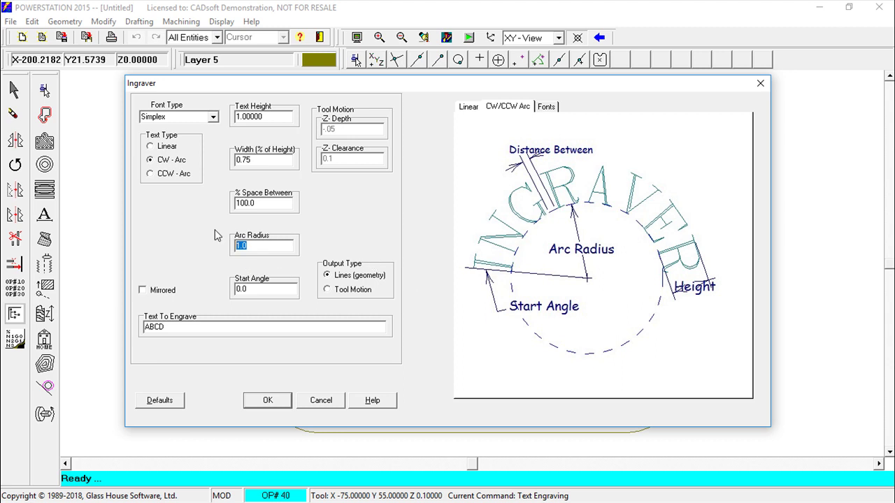
{"action": "type", "text": "30"}
{"action": "left_click_drag", "start_coordinate": [179, 331], "coordinate": [123, 324]}
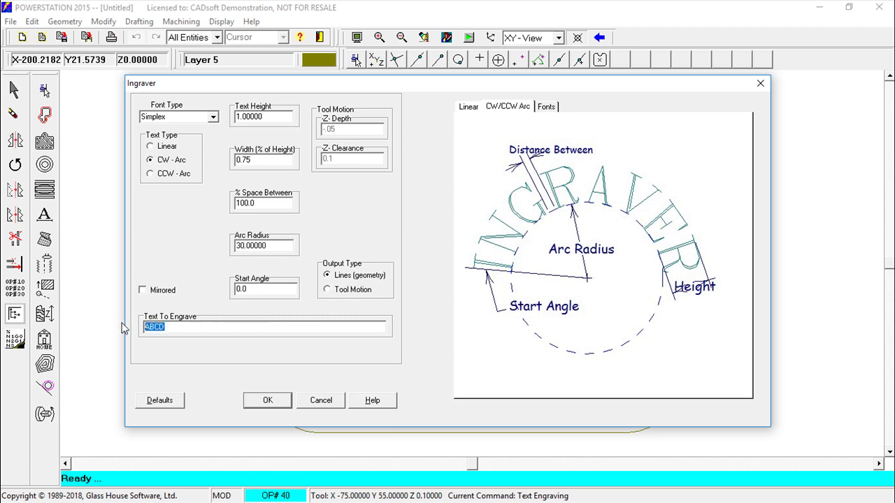
{"action": "type", "text": "CADSOFT PORTUGAL"}
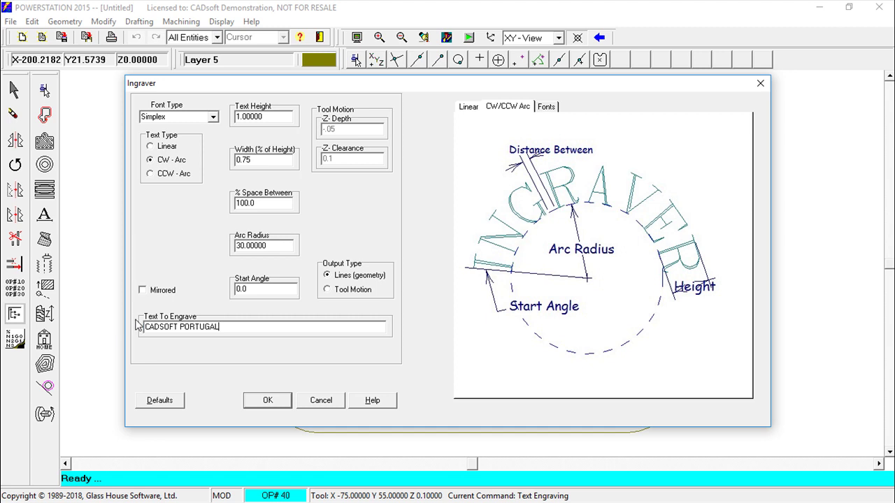
{"action": "left_click", "coordinate": [328, 290]}
{"action": "left_click", "coordinate": [269, 400]}
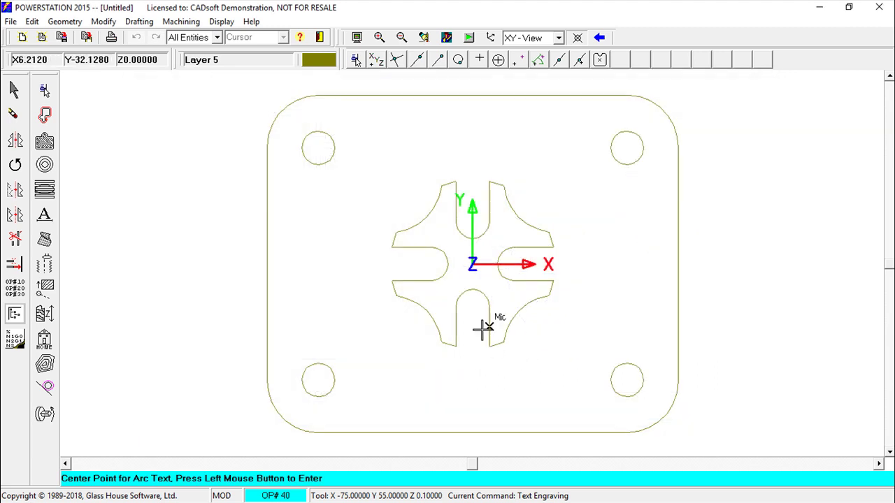
{"action": "left_click", "coordinate": [472, 265]}
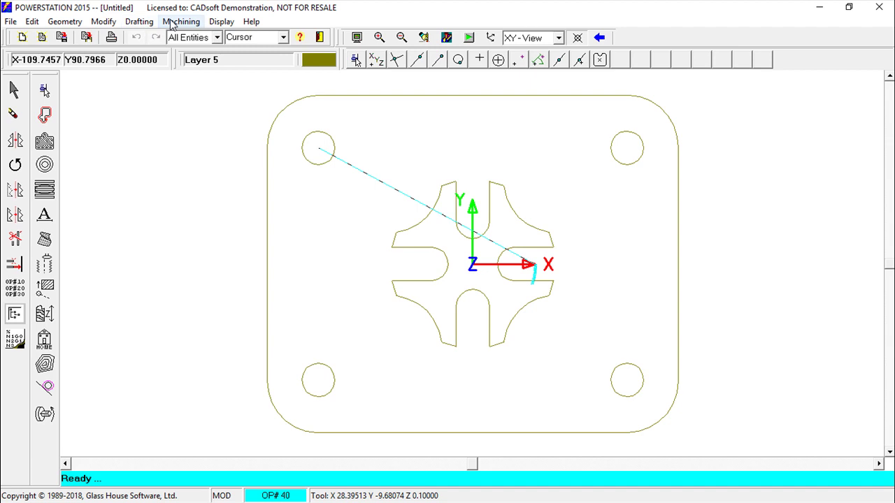
Step: Engrave the arc text again with a text height of 10 and a Z depth of -11, centered on the origin
{"action": "left_click", "coordinate": [44, 215]}
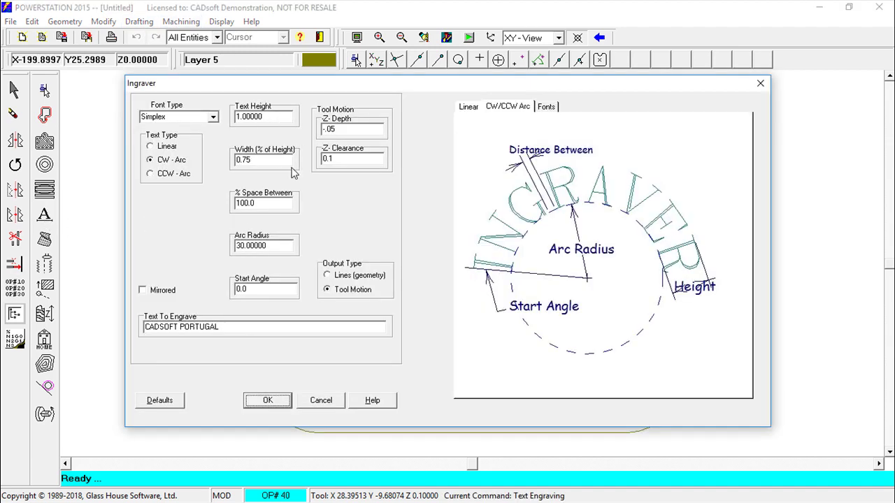
{"action": "double_click", "coordinate": [275, 119]}
{"action": "type", "text": "10"}
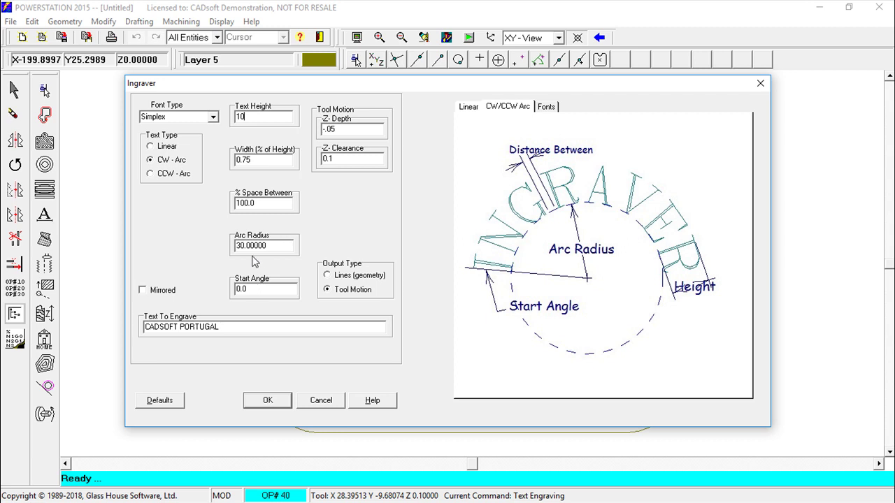
{"action": "double_click", "coordinate": [349, 129]}
{"action": "type", "text": "-1"}
{"action": "key", "text": "BackSpace"}
{"action": "type", "text": "11"}
{"action": "left_click", "coordinate": [267, 402]}
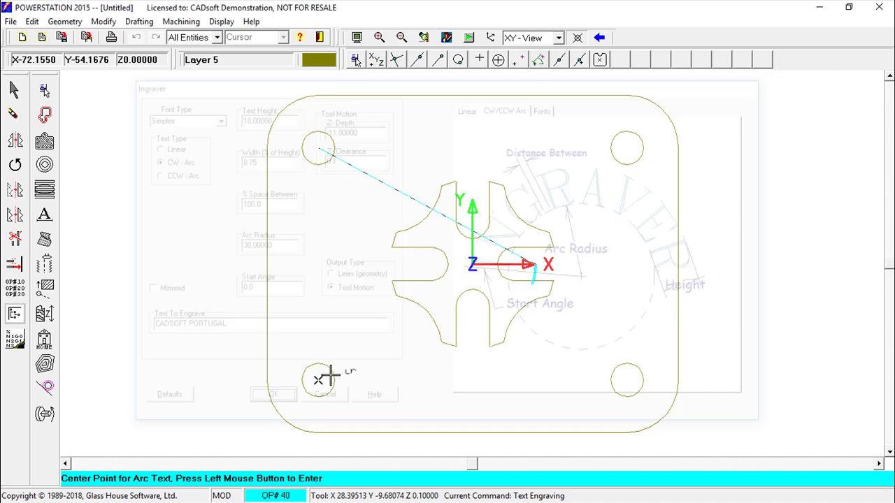
{"action": "left_click", "coordinate": [473, 264]}
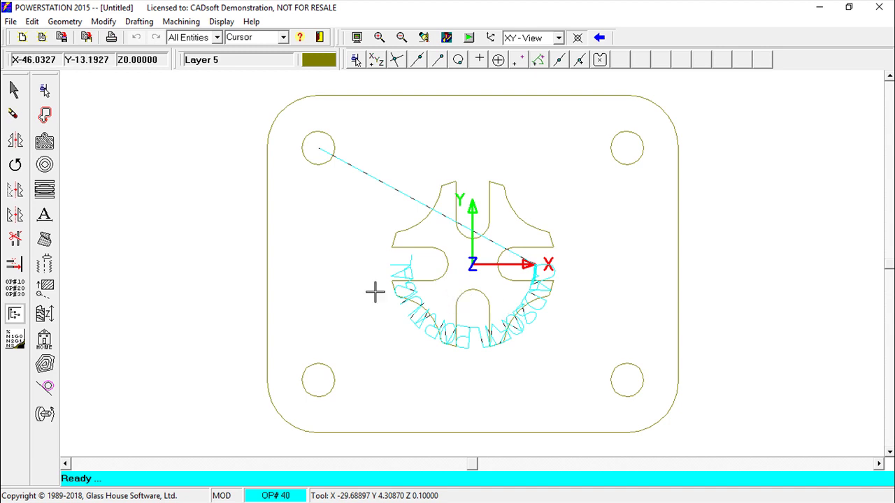
Step: Engrave the text once more along an arc of radius 50 centered on the origin
{"action": "left_click", "coordinate": [45, 269]}
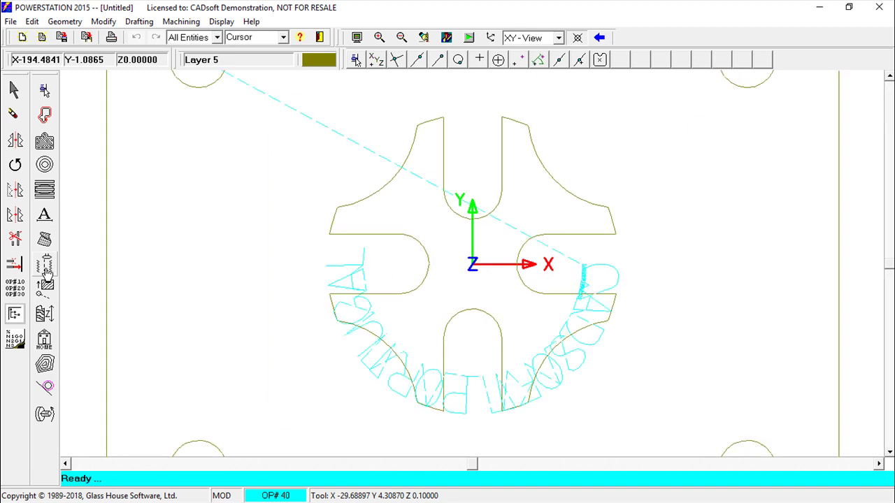
{"action": "scroll", "coordinate": [45, 272], "scroll_direction": "down", "scroll_amount": 2}
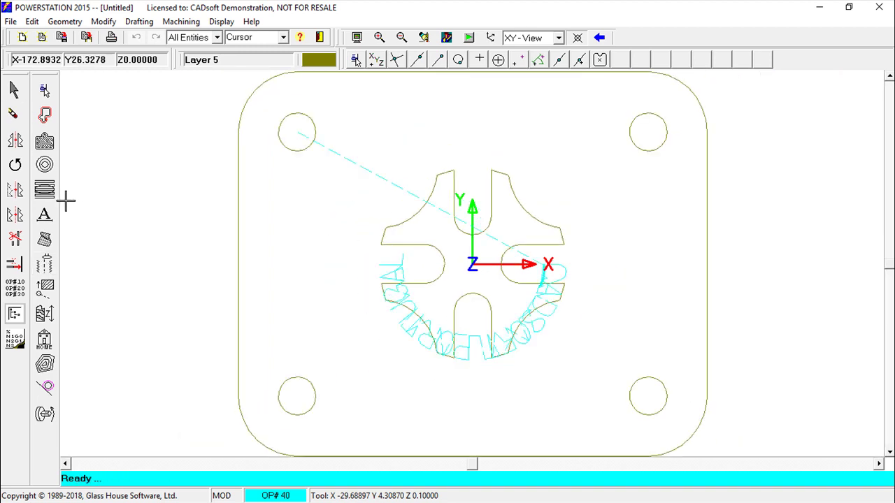
{"action": "left_click", "coordinate": [45, 216]}
{"action": "left_click_drag", "start_coordinate": [282, 246], "coordinate": [208, 249]}
{"action": "type", "text": "50"}
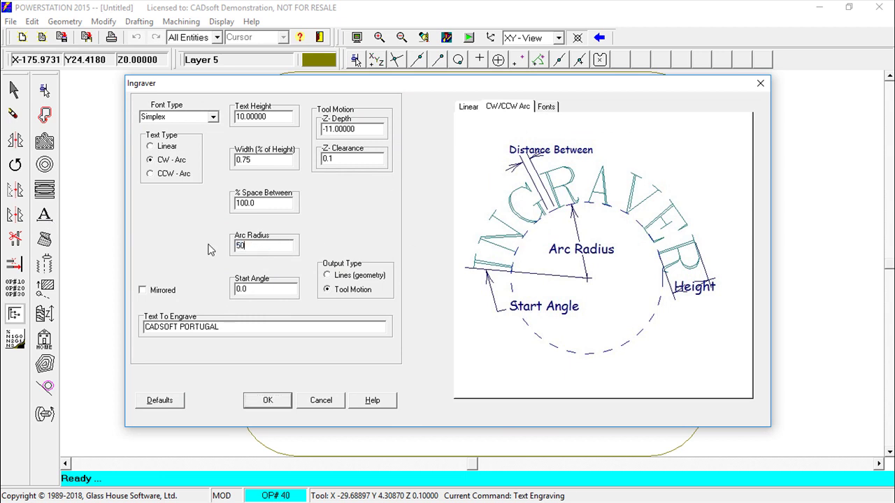
{"action": "left_click", "coordinate": [267, 401]}
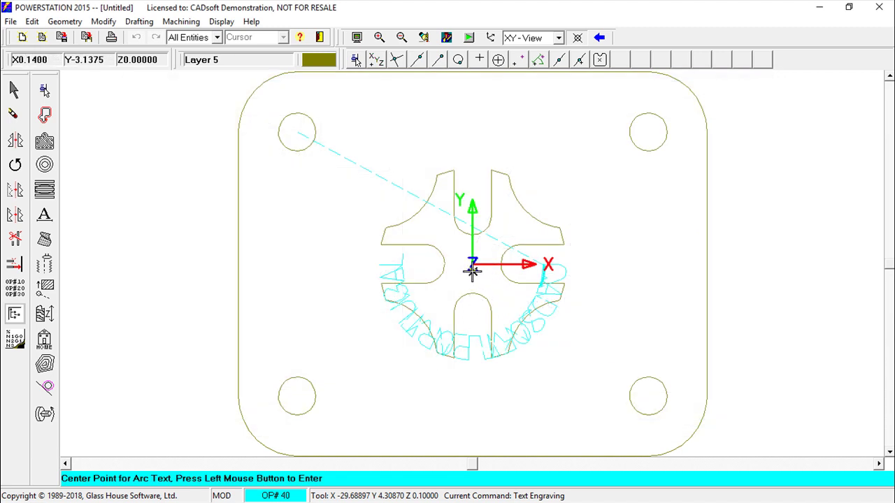
{"action": "left_click", "coordinate": [472, 265]}
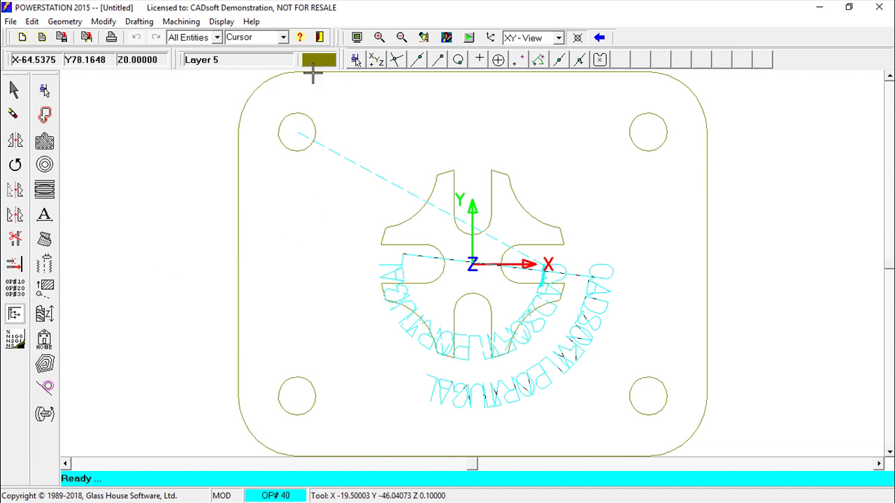
Step: Add machining operation 50 in the Machining Operations Manager, make it current and color it magenta
{"action": "left_click", "coordinate": [186, 24]}
{"action": "left_click", "coordinate": [218, 110]}
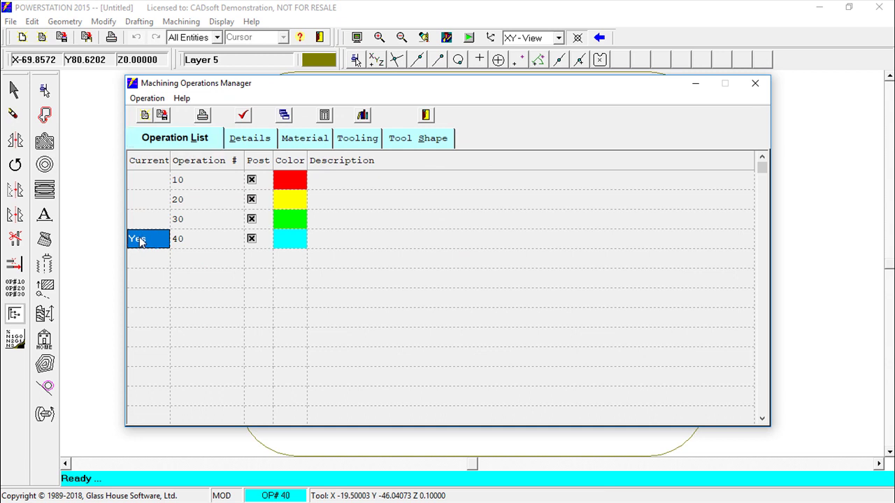
{"action": "left_click", "coordinate": [210, 263]}
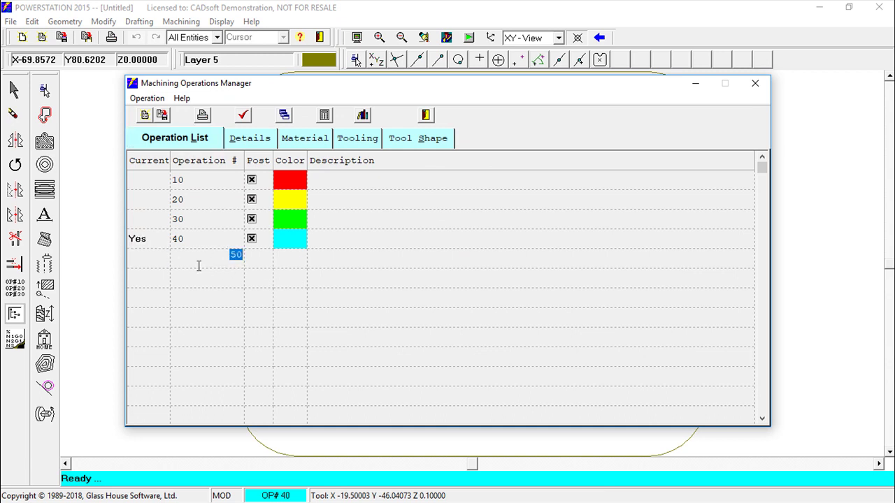
{"action": "left_click", "coordinate": [260, 261]}
{"action": "left_click", "coordinate": [147, 264]}
{"action": "left_click", "coordinate": [311, 260]}
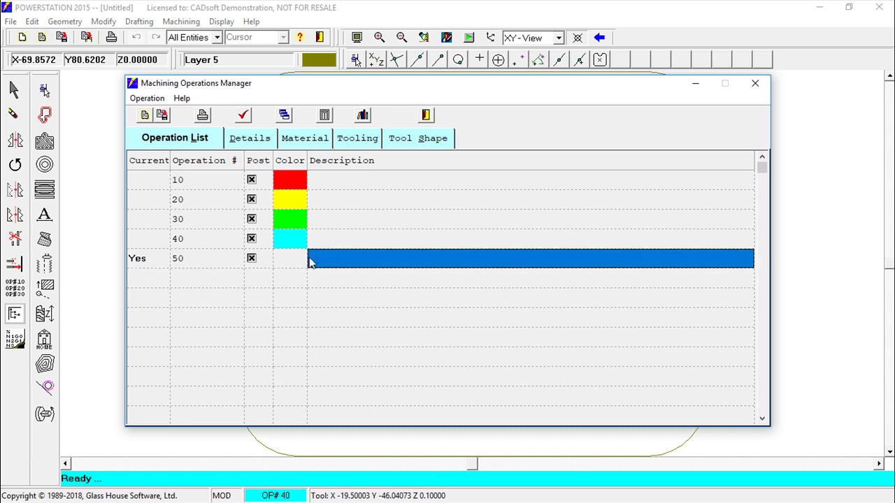
{"action": "left_click", "coordinate": [284, 263]}
{"action": "left_click", "coordinate": [284, 263]}
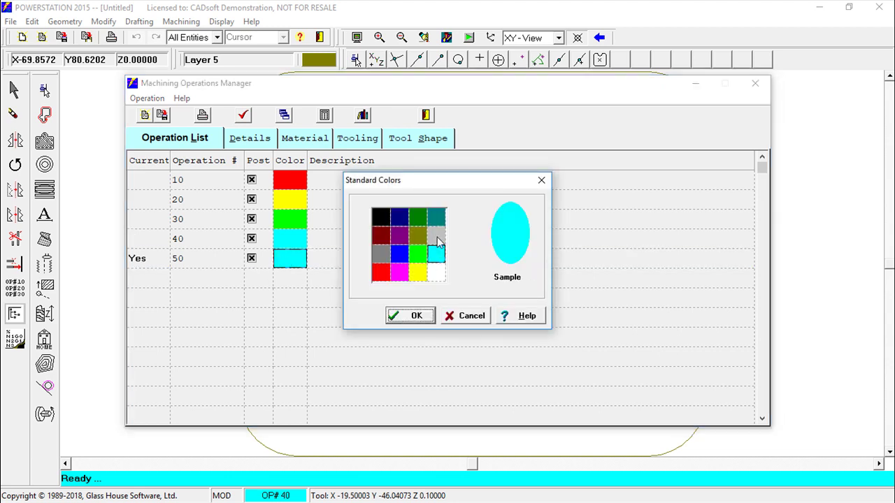
{"action": "left_click", "coordinate": [400, 273]}
{"action": "left_click", "coordinate": [418, 316]}
Step: Set the tool diameter of operation 50 to 0.2 and close the Machining Operations Manager
{"action": "left_click", "coordinate": [253, 140]}
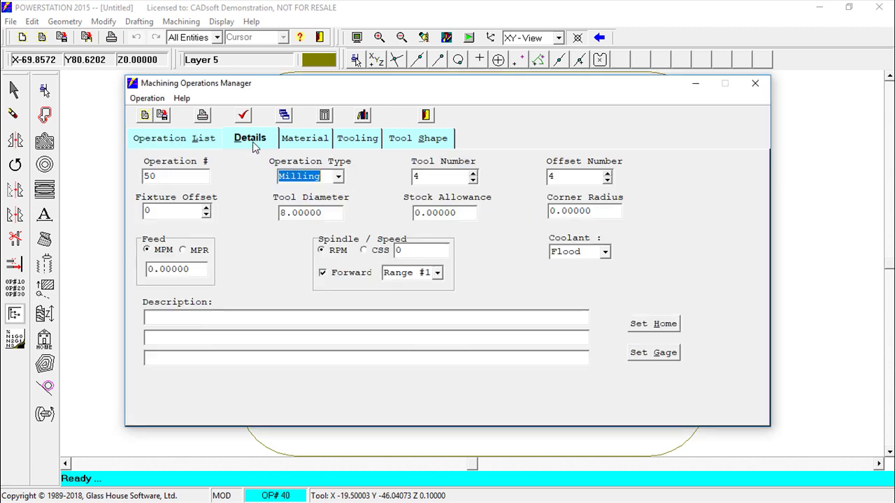
{"action": "left_click_drag", "start_coordinate": [323, 212], "coordinate": [261, 221]}
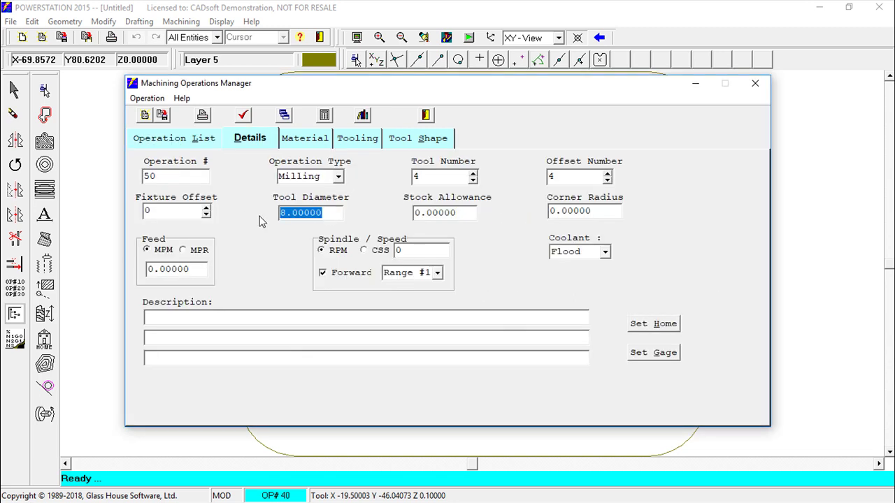
{"action": "type", "text": ".2"}
{"action": "left_click", "coordinate": [470, 217]}
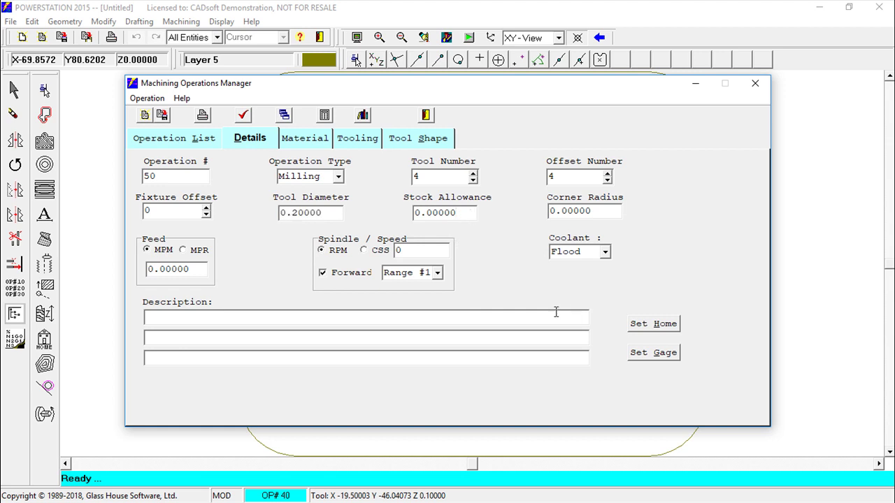
{"action": "left_click", "coordinate": [427, 116]}
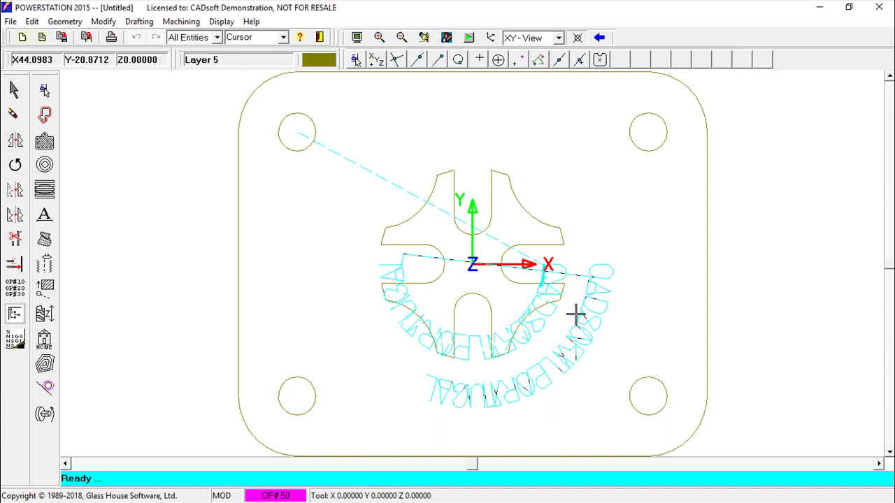
Step: Engrave the arc text in operation 50 with a start angle of 180, centered on the origin
{"action": "left_click", "coordinate": [44, 219]}
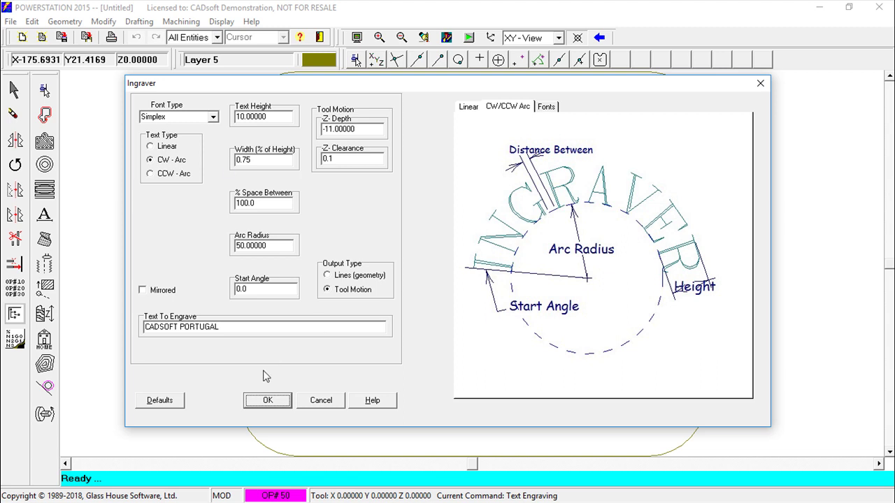
{"action": "left_click", "coordinate": [250, 291]}
{"action": "left_click_drag", "start_coordinate": [250, 291], "coordinate": [221, 294]}
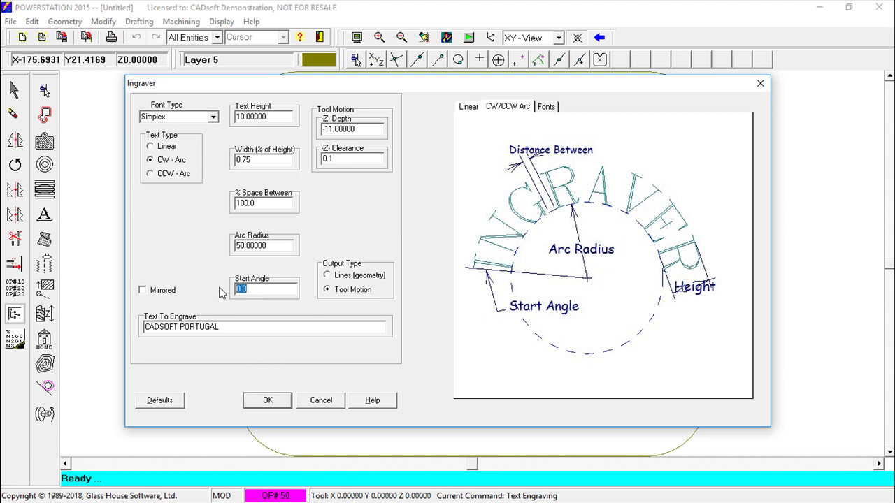
{"action": "type", "text": "180"}
{"action": "left_click", "coordinate": [268, 401]}
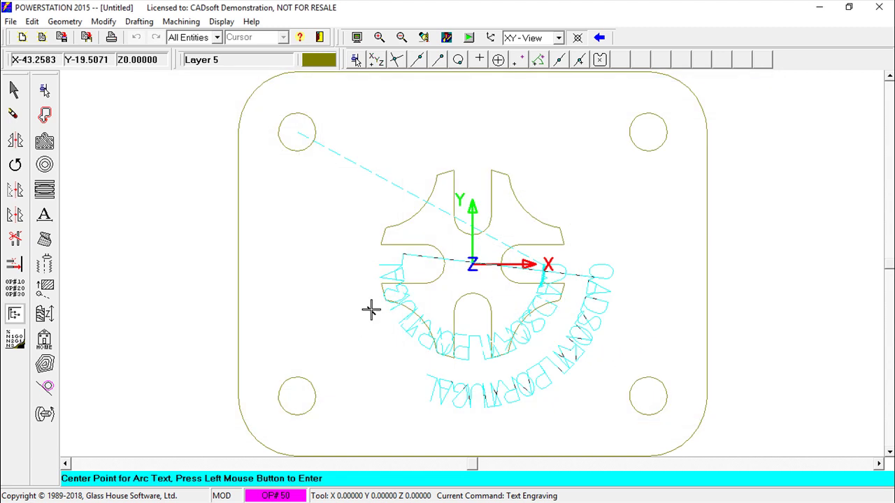
{"action": "left_click", "coordinate": [473, 264]}
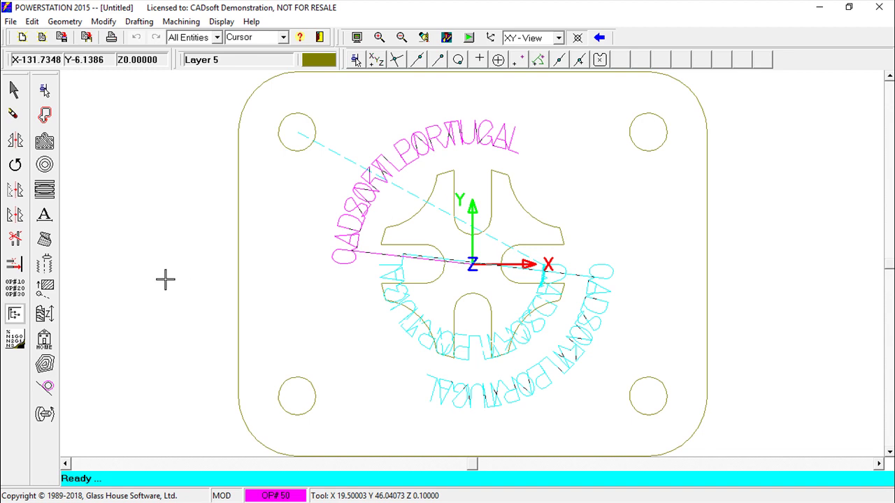
Step: Examine the engraving toolpaths in the 3D view and return to the XY view
{"action": "left_click", "coordinate": [559, 38]}
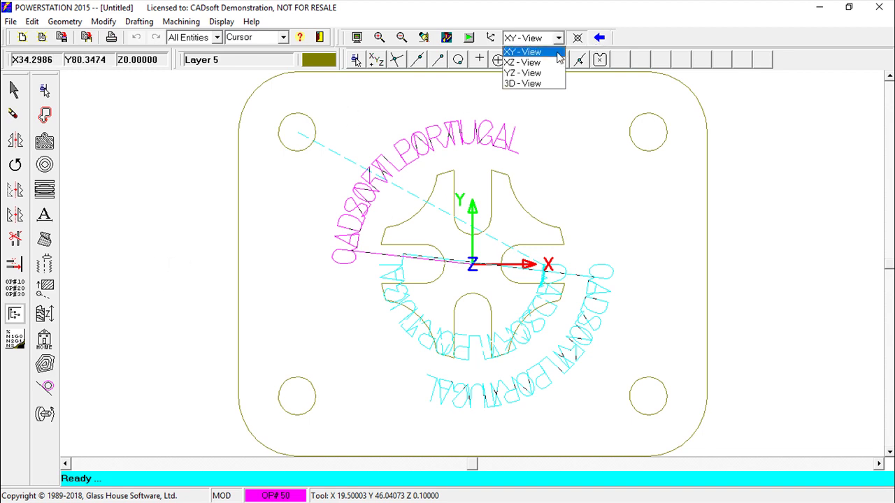
{"action": "left_click", "coordinate": [519, 84]}
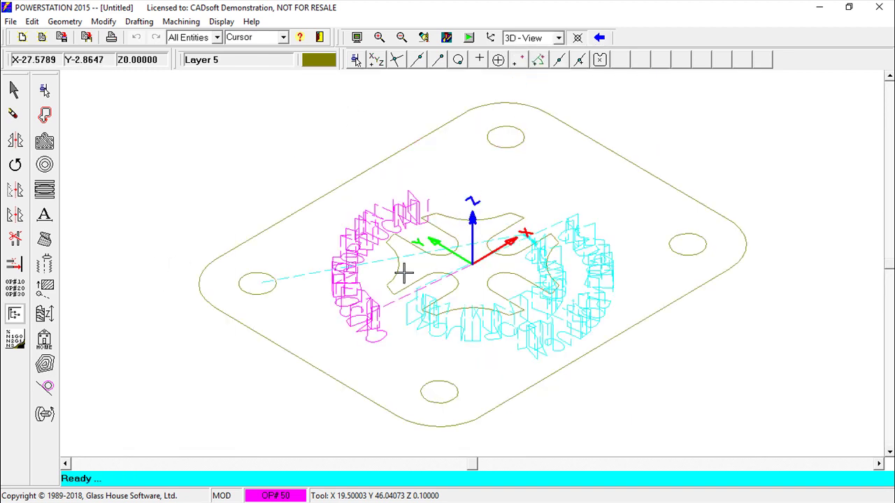
{"action": "left_click", "coordinate": [43, 287]}
{"action": "left_click", "coordinate": [43, 290]}
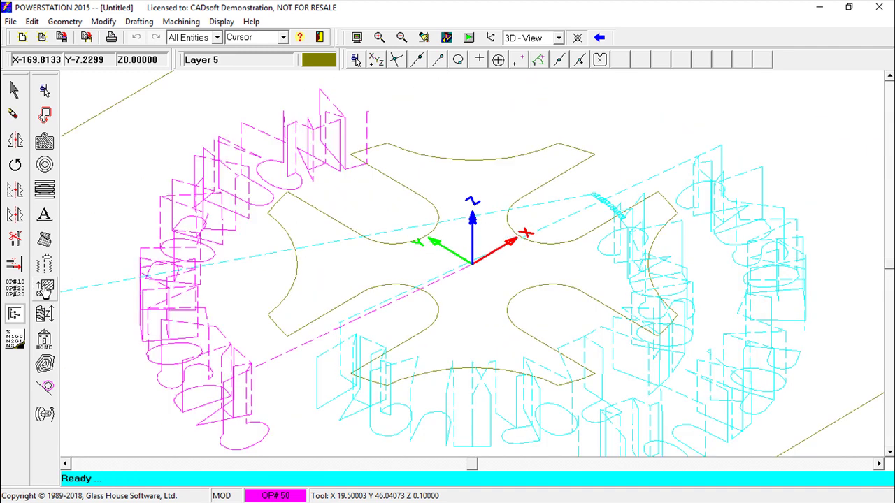
{"action": "left_click", "coordinate": [44, 289]}
{"action": "left_click", "coordinate": [44, 289]}
{"action": "left_click", "coordinate": [44, 289]}
{"action": "left_click", "coordinate": [556, 38]}
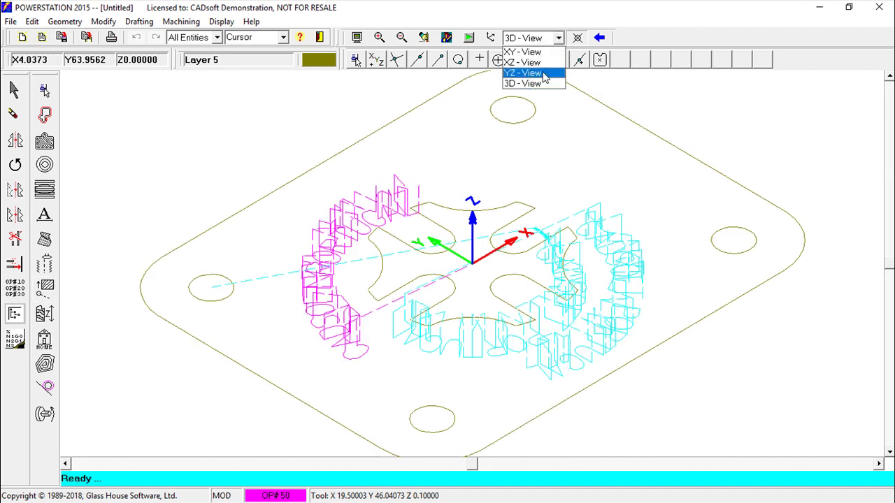
{"action": "left_click", "coordinate": [531, 52]}
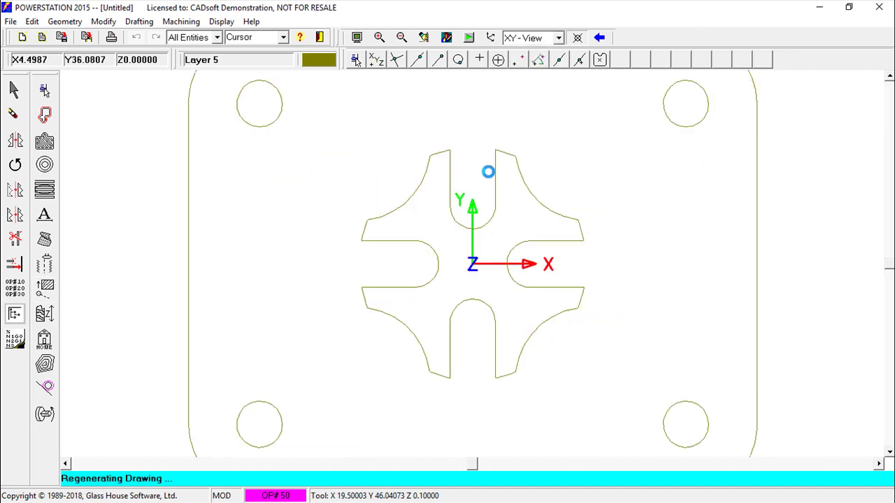
Step: Turn on layers 1, 2, 3 and 4 in Layer Control so all machining toolpaths are displayed
{"action": "left_click", "coordinate": [259, 65]}
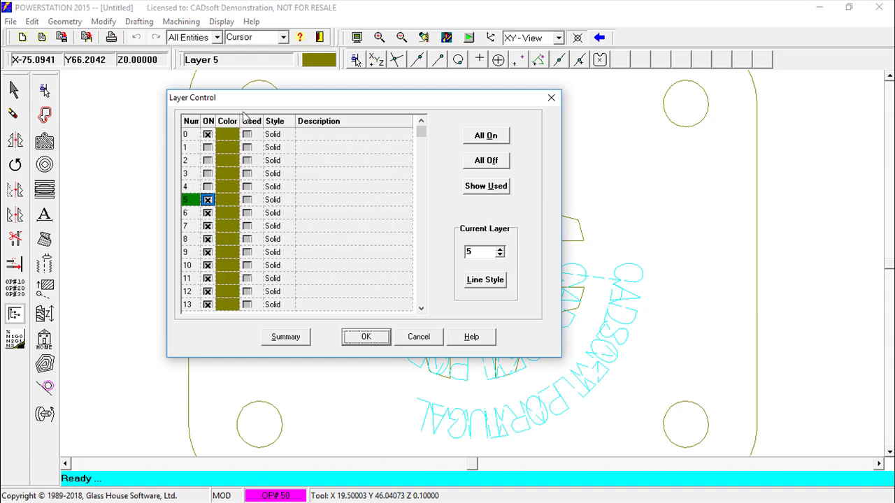
{"action": "left_click", "coordinate": [208, 159]}
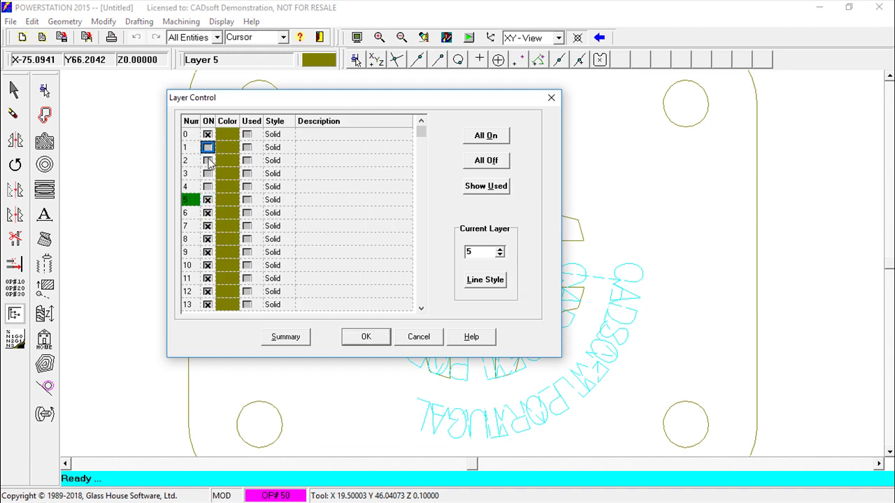
{"action": "left_click", "coordinate": [208, 147]}
{"action": "left_click", "coordinate": [207, 174]}
{"action": "left_click", "coordinate": [207, 186]}
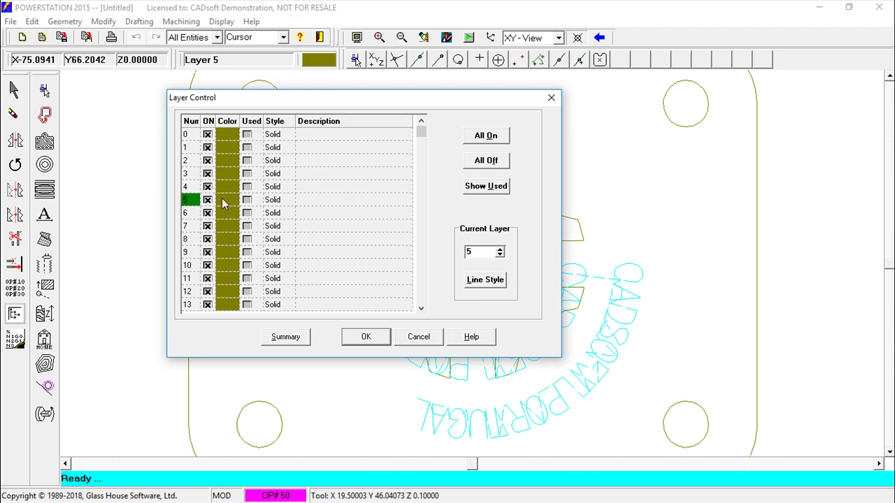
{"action": "left_click", "coordinate": [364, 338]}
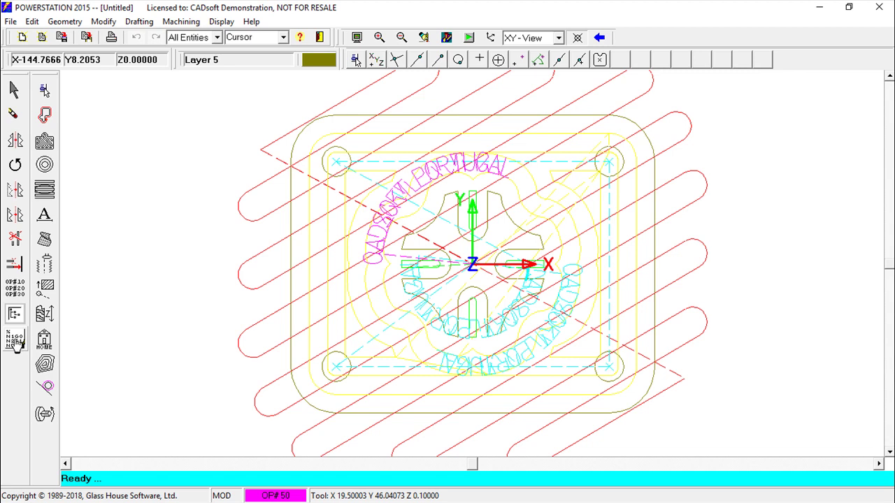
Step: In the Post Processor, select the SUBMILL.MCH machine and set the NC-code file name to ddd on the desktop
{"action": "left_click", "coordinate": [15, 340]}
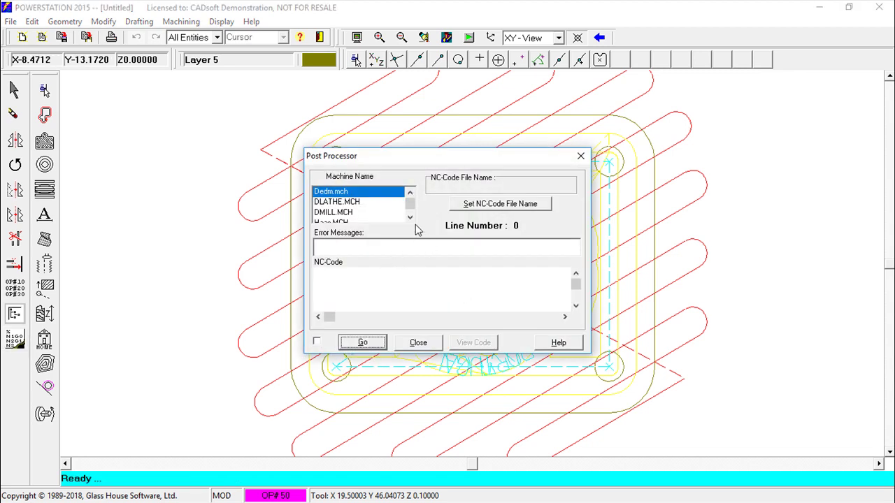
{"action": "left_click_drag", "start_coordinate": [410, 201], "coordinate": [409, 219]}
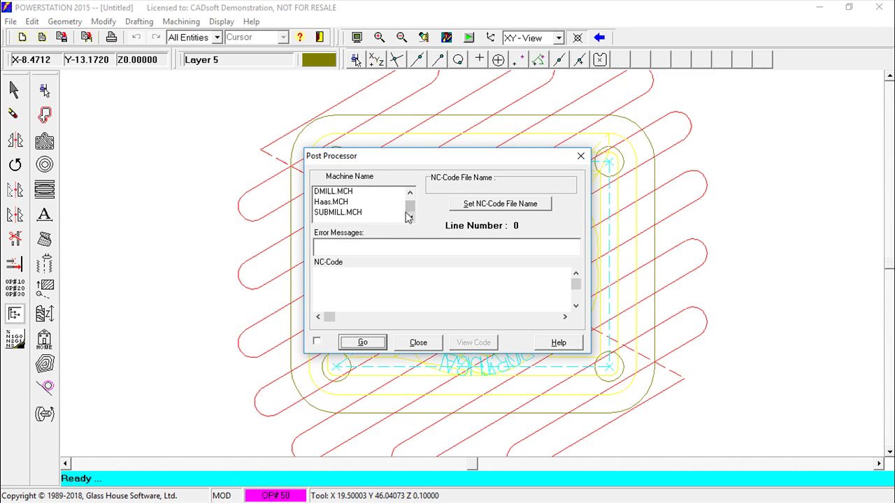
{"action": "left_click", "coordinate": [337, 213]}
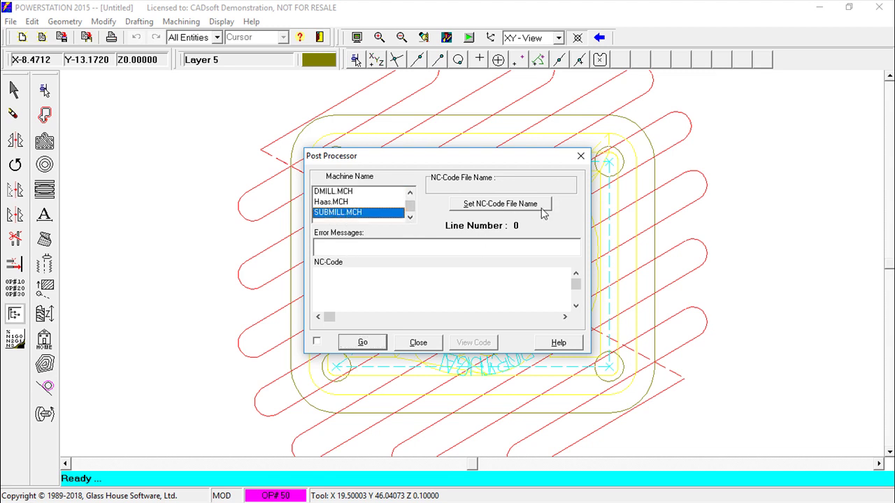
{"action": "left_click", "coordinate": [518, 210]}
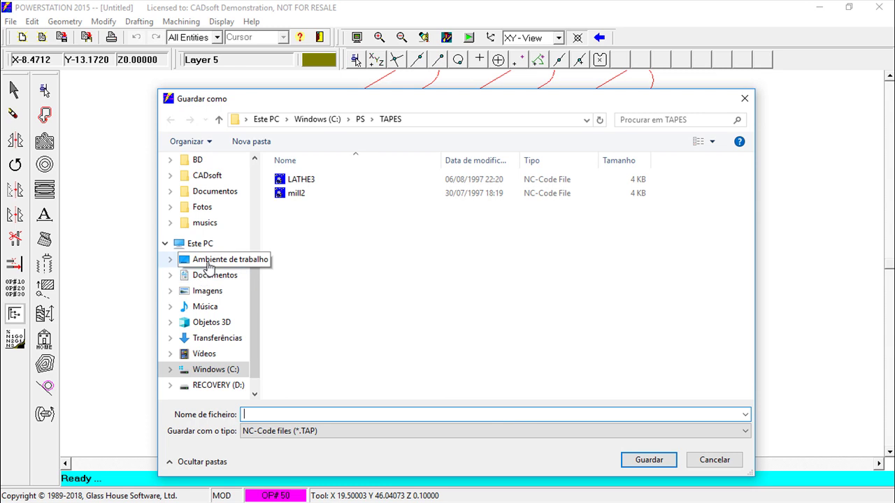
{"action": "left_click", "coordinate": [210, 259]}
{"action": "left_click", "coordinate": [255, 413]}
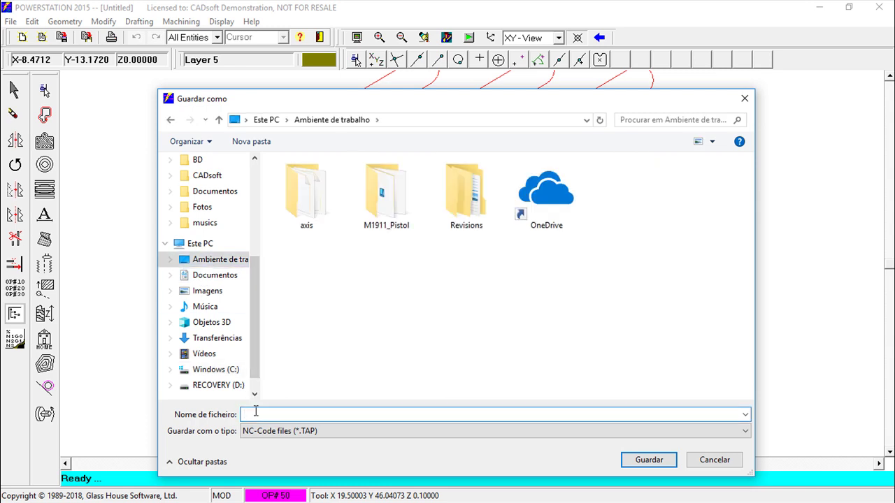
{"action": "left_click", "coordinate": [648, 460]}
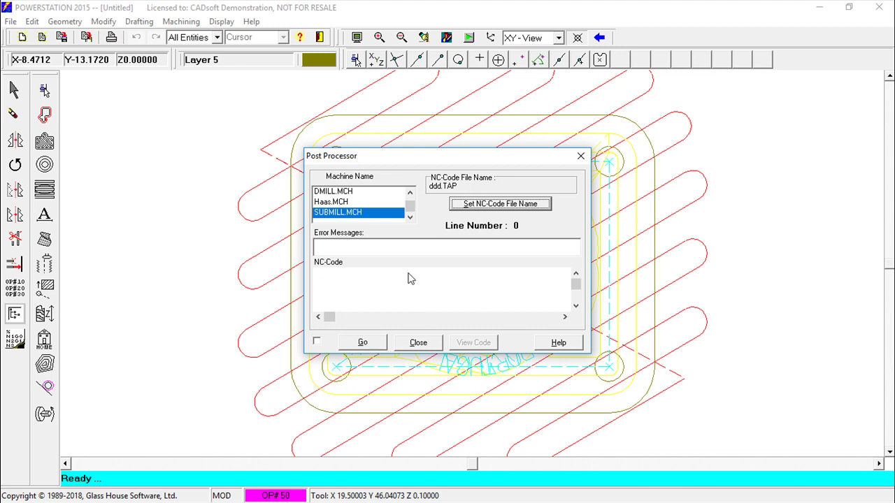
Step: Generate the NC code with the default main program number, review the code listing and close the Post Processor
{"action": "left_click", "coordinate": [361, 343]}
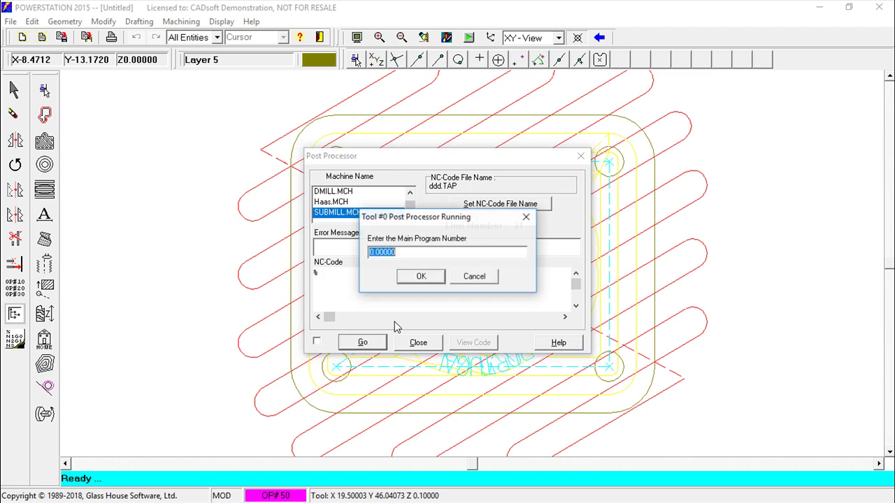
{"action": "left_click", "coordinate": [422, 276]}
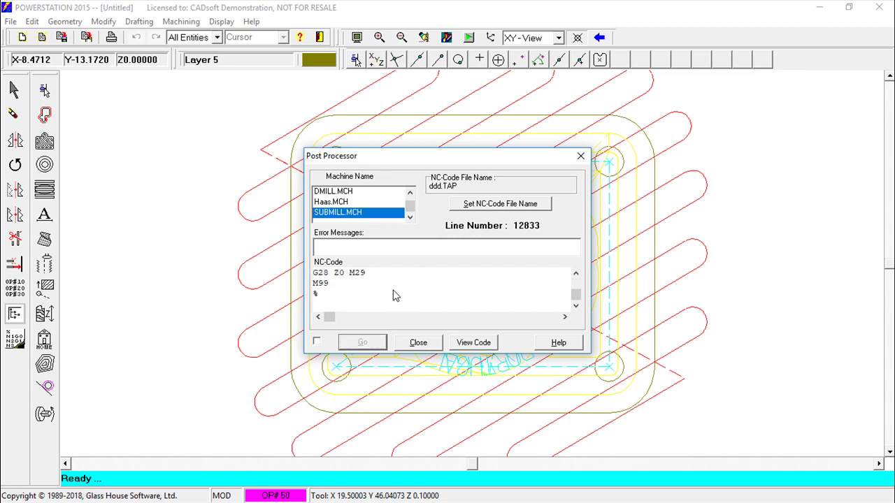
{"action": "left_click", "coordinate": [474, 343]}
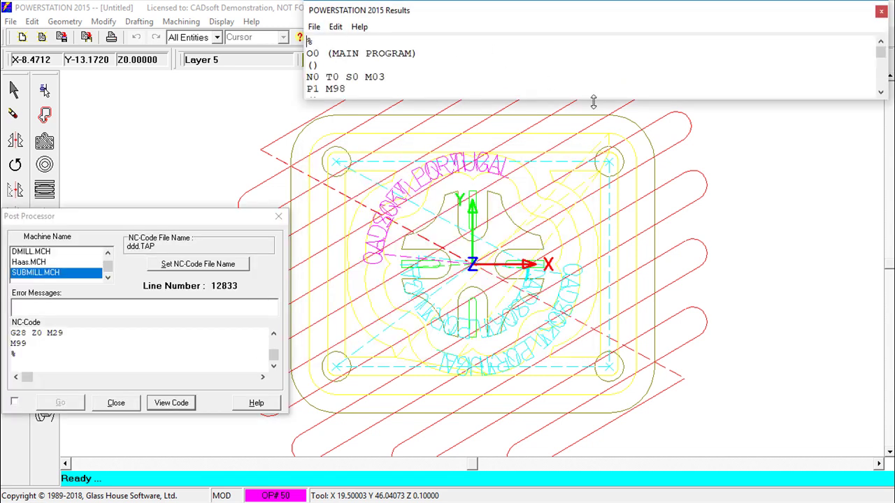
{"action": "left_click_drag", "start_coordinate": [596, 100], "coordinate": [624, 369]}
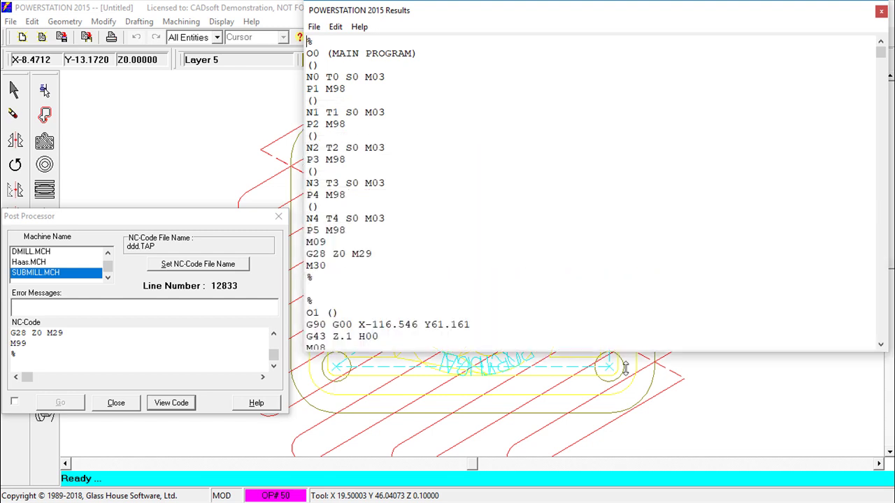
{"action": "mouse_move", "coordinate": [879, 49]}
{"action": "left_mouse_down"}
{"action": "mouse_move", "coordinate": [871, 224]}
{"action": "mouse_move", "coordinate": [881, 156]}
{"action": "left_mouse_up"}
{"action": "left_click", "coordinate": [881, 11]}
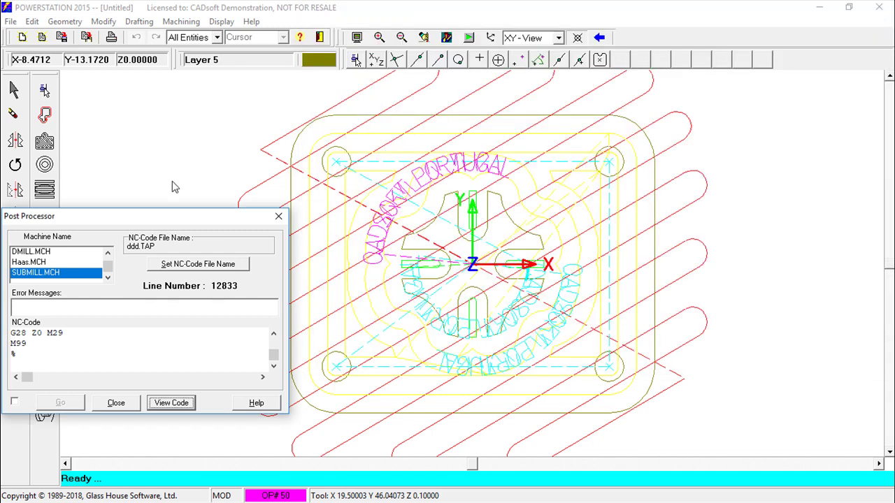
{"action": "left_click", "coordinate": [277, 221]}
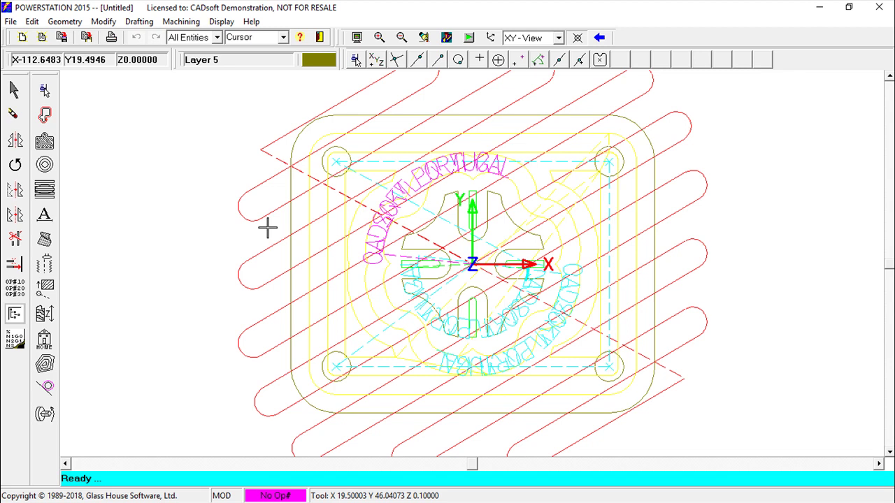
Step: Show the Job Processing manager and enter the job title Youtube Video and drawing number 111111 in the drawing's project information
{"action": "left_click", "coordinate": [15, 314]}
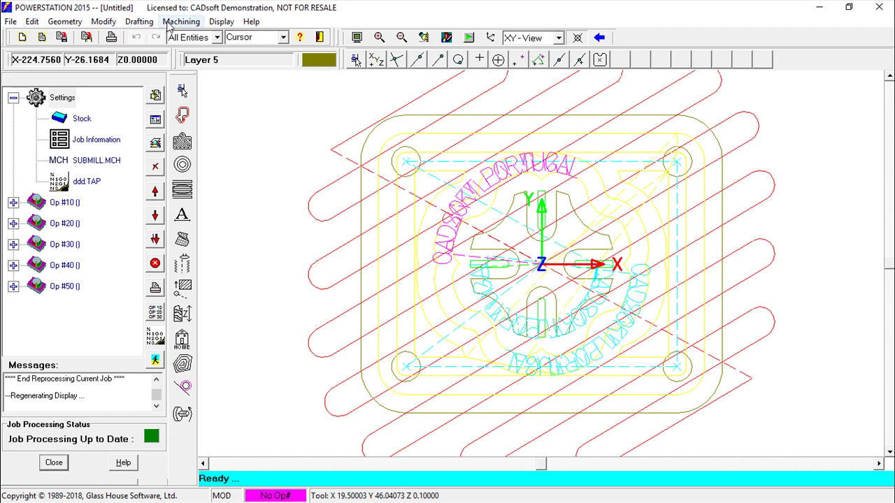
{"action": "left_click", "coordinate": [179, 21]}
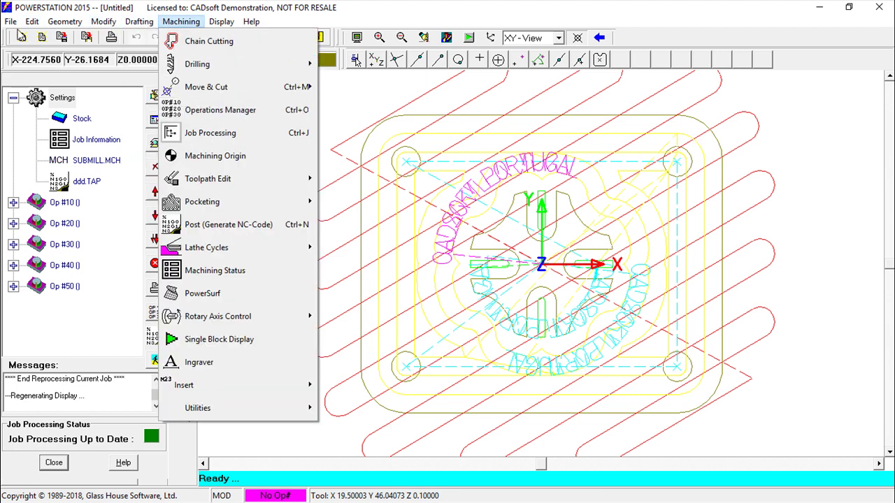
{"action": "left_click", "coordinate": [11, 22]}
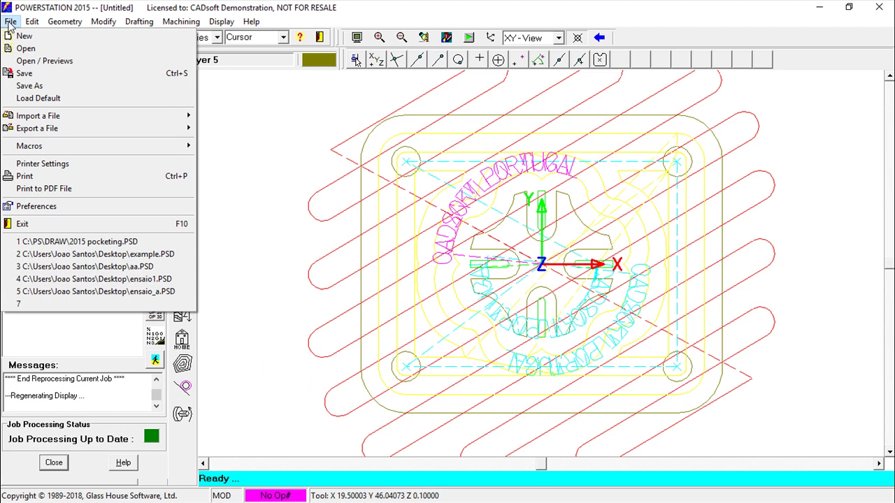
{"action": "left_click", "coordinate": [54, 207]}
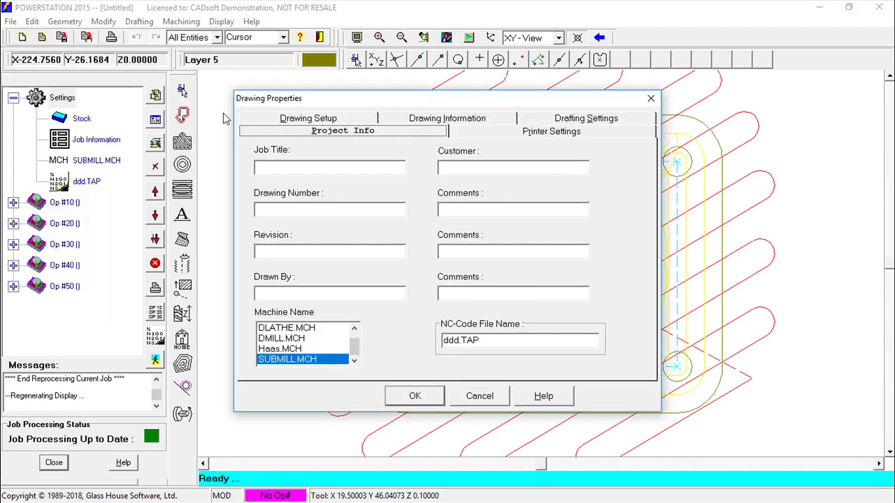
{"action": "left_click", "coordinate": [281, 169]}
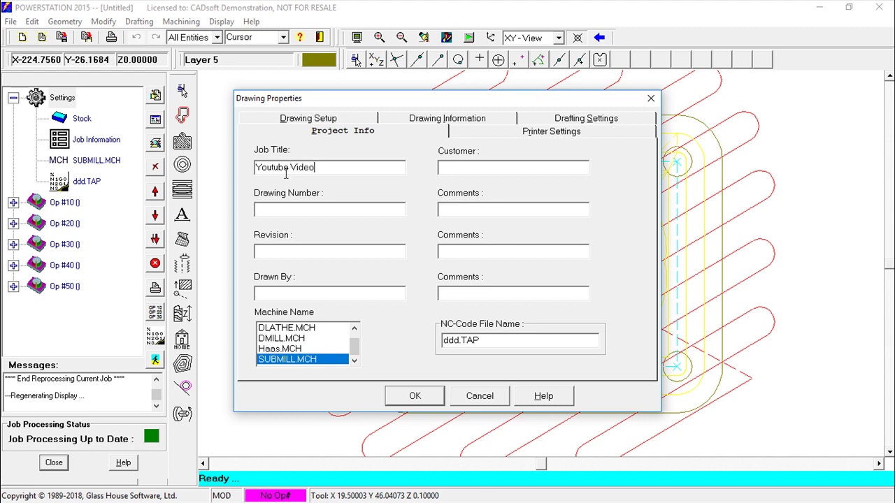
{"action": "left_click", "coordinate": [290, 210]}
{"action": "type", "text": "111111"}
Step: Set the revision to Rev .1, drawn by CADsoft Portugal, customer Youtube and comments Trials, Trials1 and Trials2, and accept the drawing properties
{"action": "left_click", "coordinate": [300, 253]}
{"action": "type", "text": "Rev .1"}
{"action": "left_click", "coordinate": [279, 292]}
{"action": "type", "text": "CADsoft Portugal"}
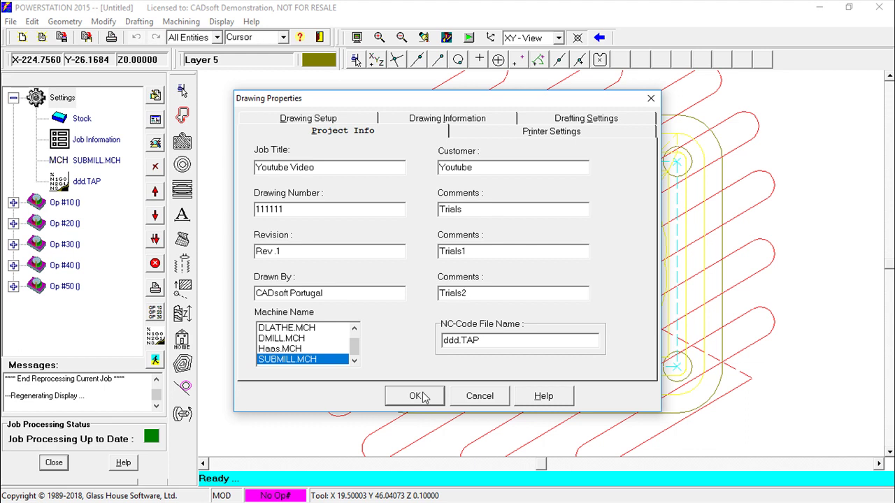
{"action": "left_click", "coordinate": [423, 118]}
{"action": "left_click", "coordinate": [415, 396]}
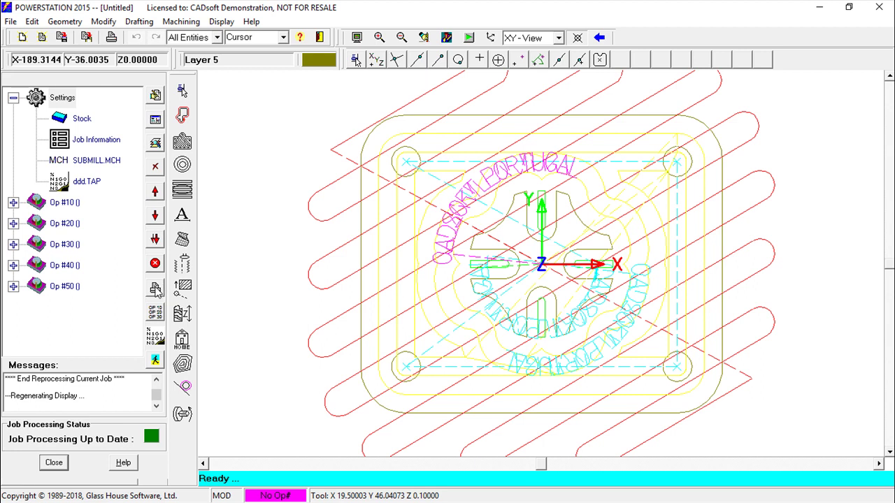
Step: Print the job operations report to a PDF named aa on the desktop and open that PDF
{"action": "left_click", "coordinate": [155, 288]}
{"action": "mouse_move", "coordinate": [537, 235]}
{"action": "left_mouse_down"}
{"action": "mouse_move", "coordinate": [479, 146]}
{"action": "mouse_move", "coordinate": [422, 99]}
{"action": "left_mouse_up"}
{"action": "left_click", "coordinate": [564, 352]}
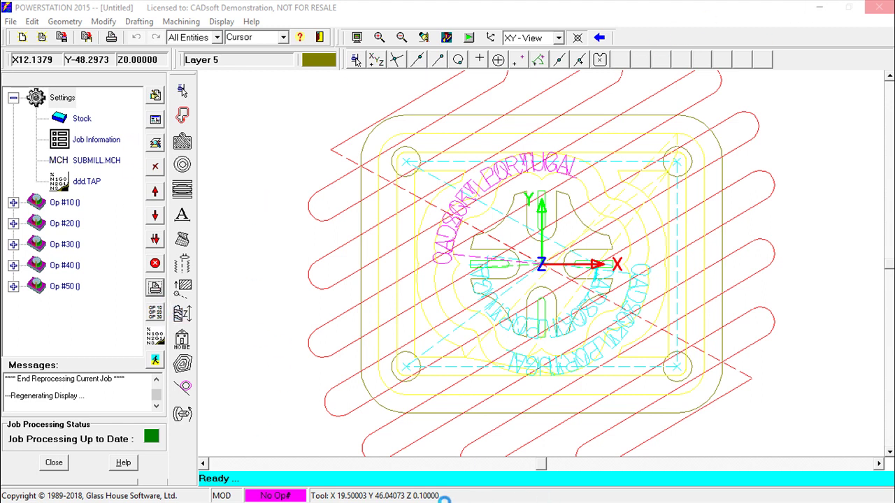
{"action": "left_click", "coordinate": [820, 11]}
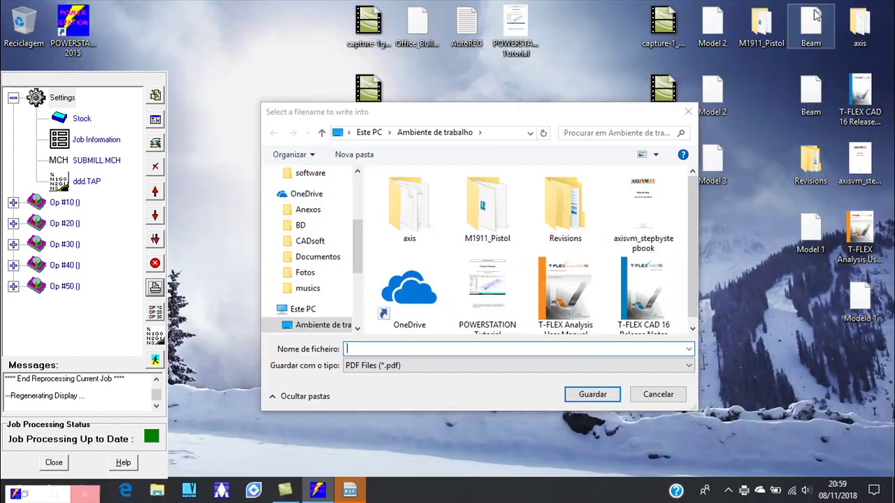
{"action": "left_click", "coordinate": [425, 119]}
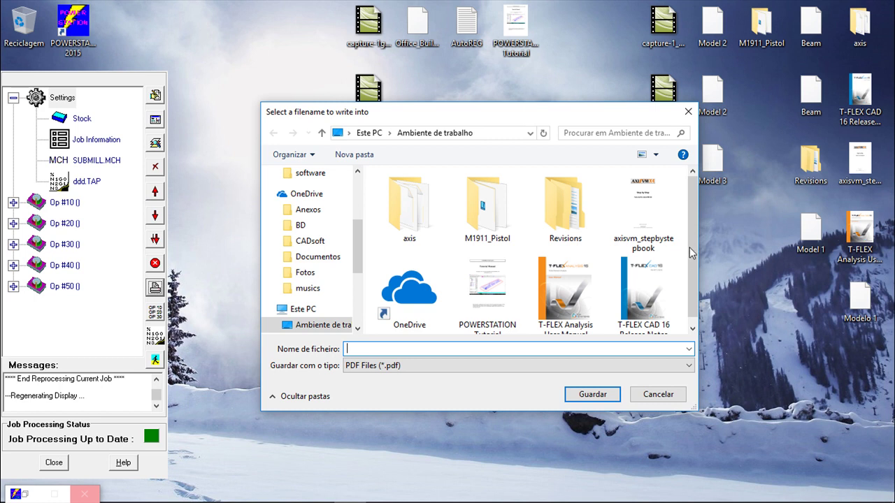
{"action": "type", "text": "aaaasss"}
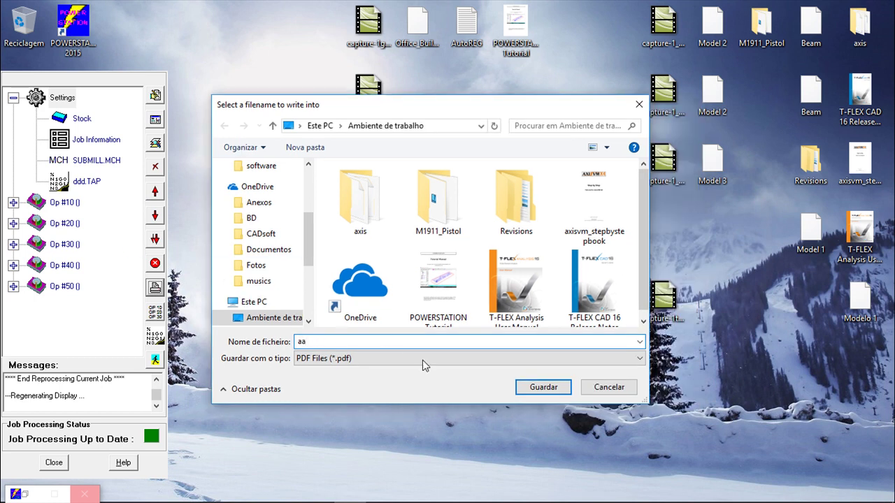
{"action": "left_click", "coordinate": [563, 390]}
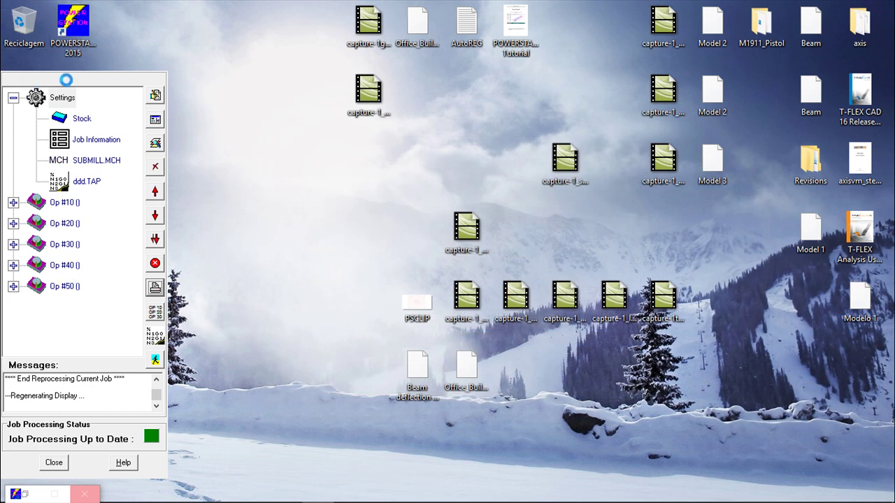
{"action": "left_click", "coordinate": [65, 465]}
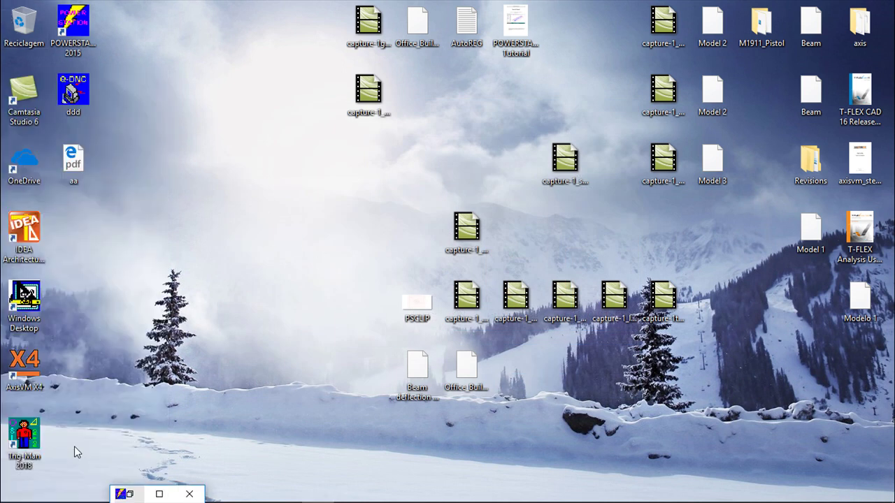
{"action": "double_click", "coordinate": [73, 162]}
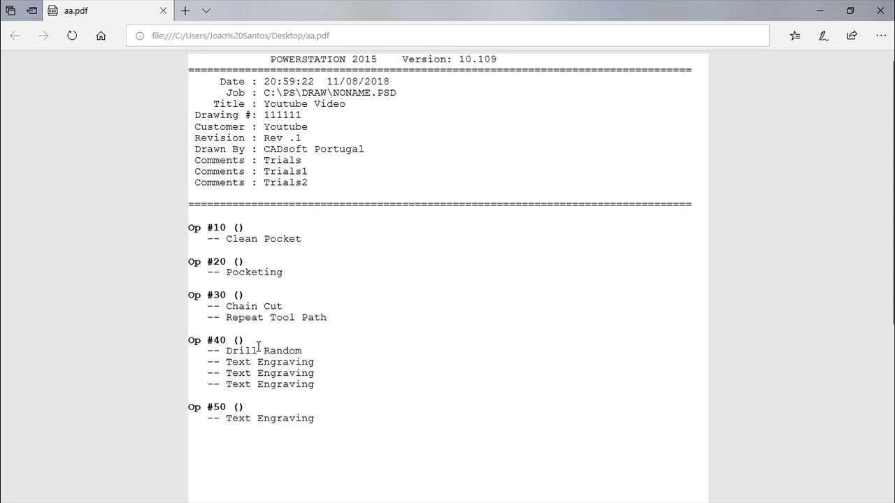
Step: Close the aa PDF, return to POWERSTATION and print the operation list from the Machining Operations Manager to the PDFLite printer
{"action": "left_click", "coordinate": [880, 11]}
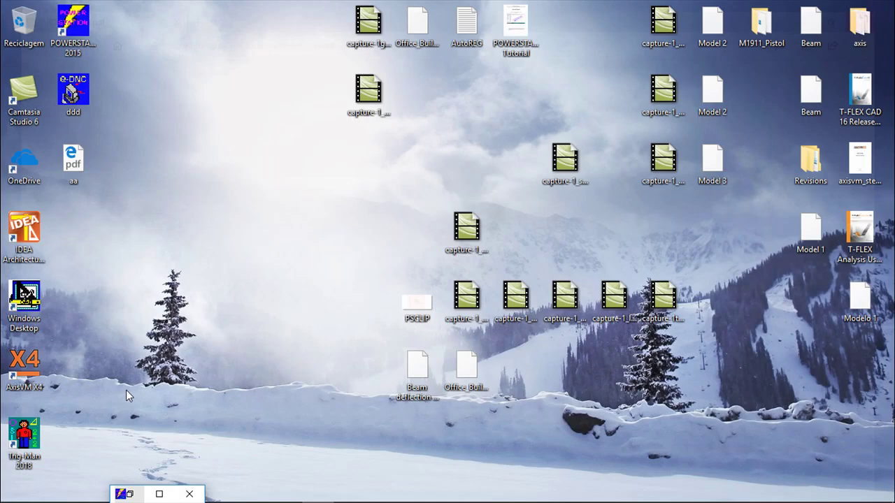
{"action": "left_click", "coordinate": [161, 491]}
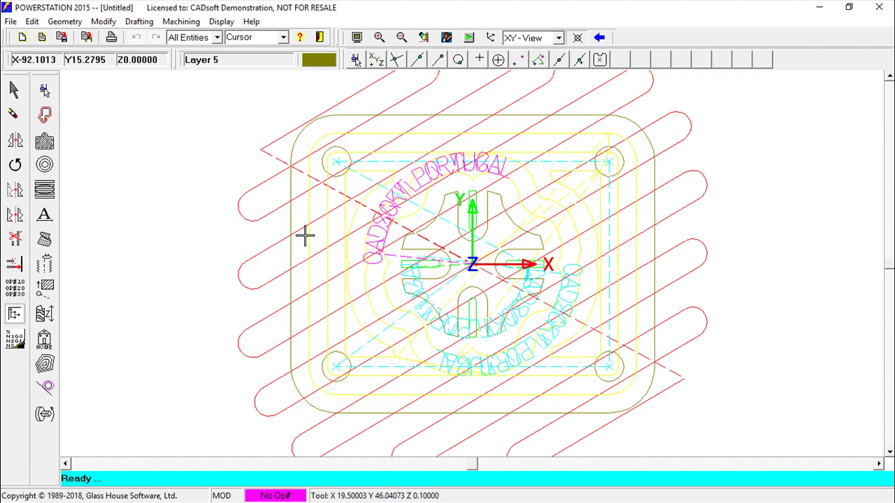
{"action": "left_click", "coordinate": [181, 21]}
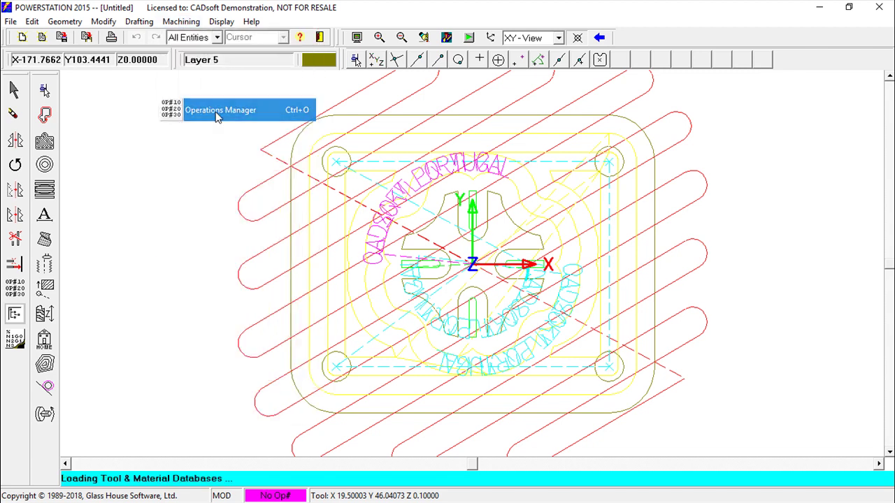
{"action": "left_click", "coordinate": [218, 112]}
{"action": "left_click", "coordinate": [201, 116]}
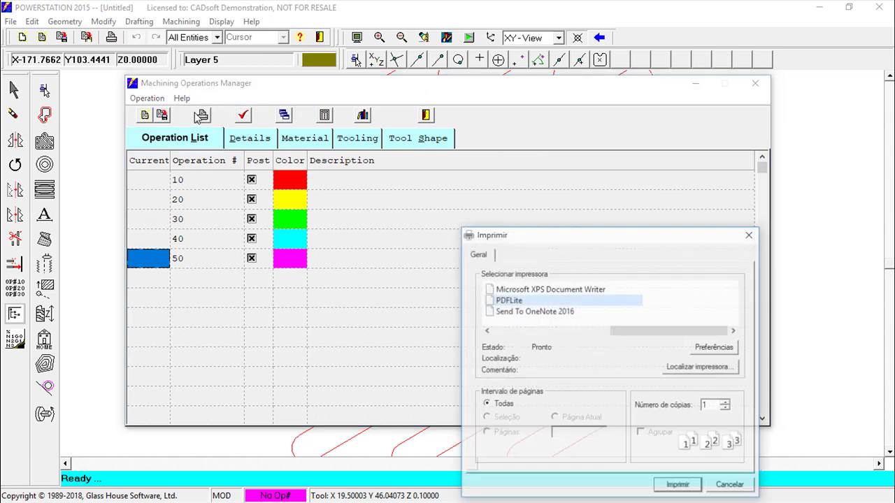
{"action": "left_click", "coordinate": [678, 487]}
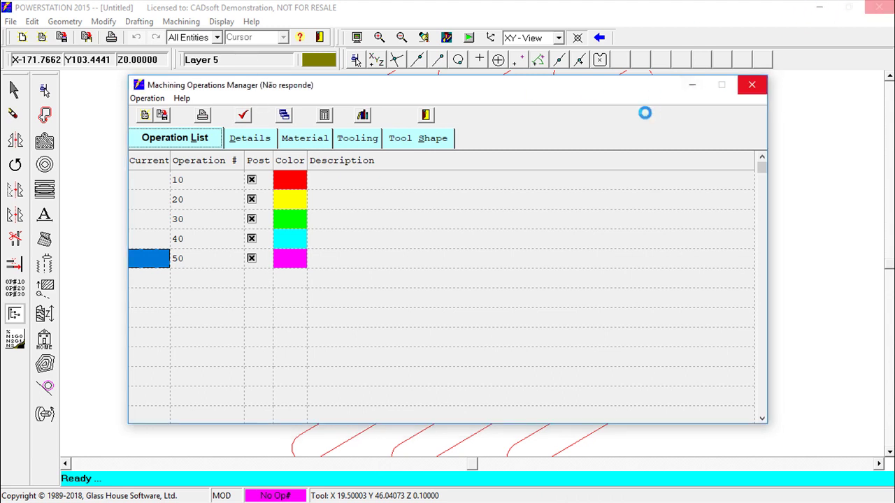
Step: Save the printed operation list as a PDF named bbbbbb on the desktop and open that PDF
{"action": "left_click", "coordinate": [693, 84]}
{"action": "left_click", "coordinate": [819, 8]}
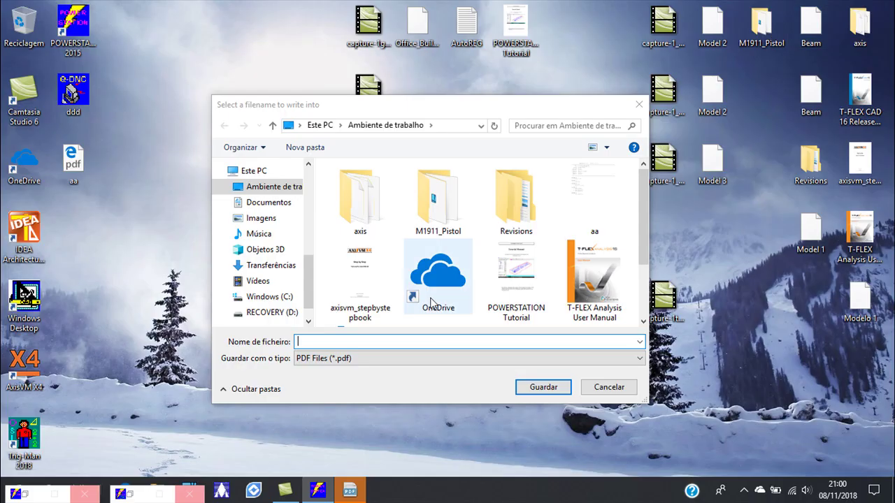
{"action": "left_click", "coordinate": [332, 342]}
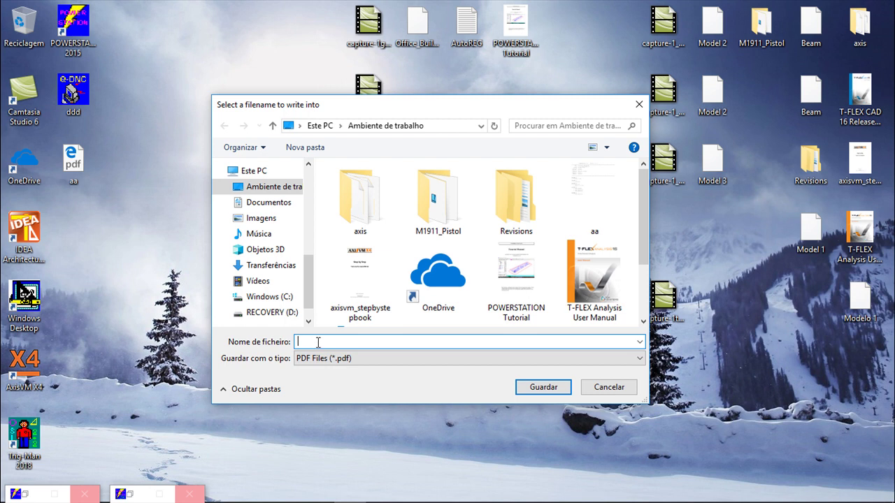
{"action": "type", "text": "bbbbbb"}
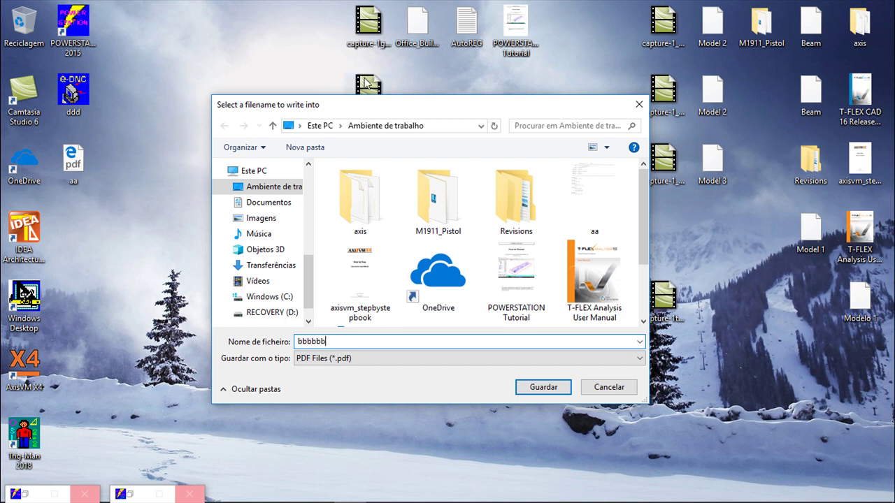
{"action": "left_click", "coordinate": [526, 383]}
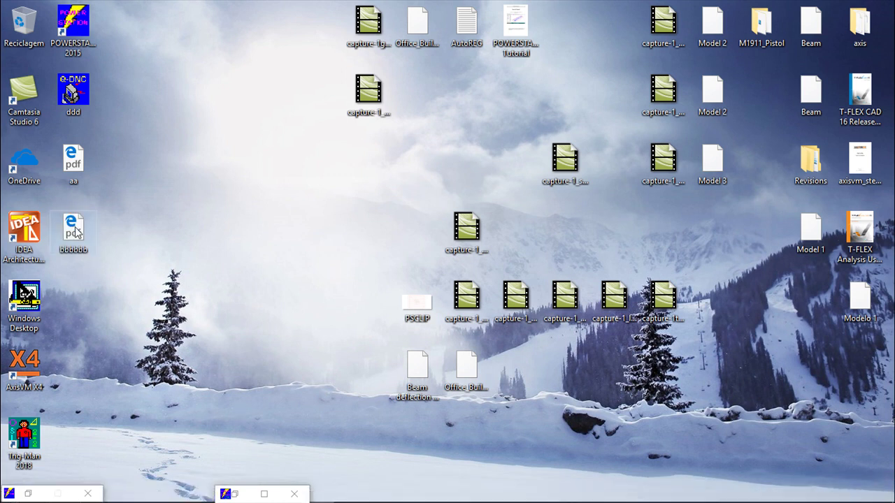
{"action": "double_click", "coordinate": [73, 225]}
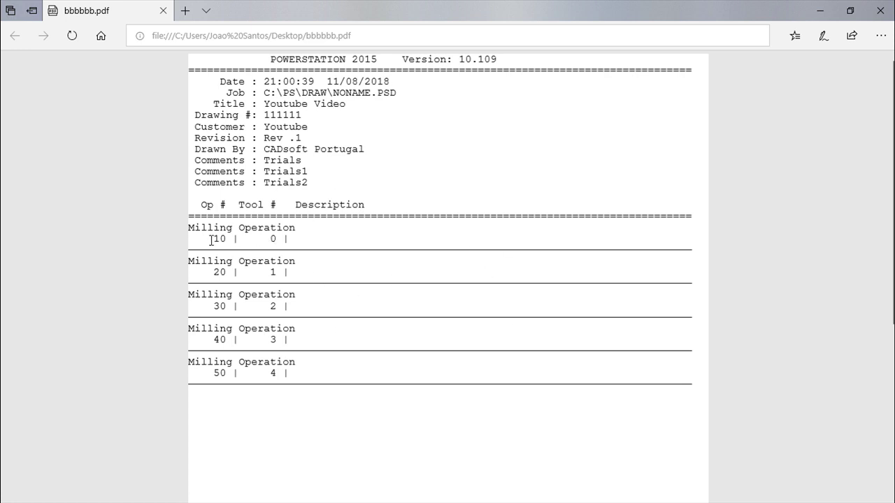
Step: Close the bbbbbb PDF and switch back to the plate drawing in POWERSTATION
{"action": "left_click", "coordinate": [878, 10]}
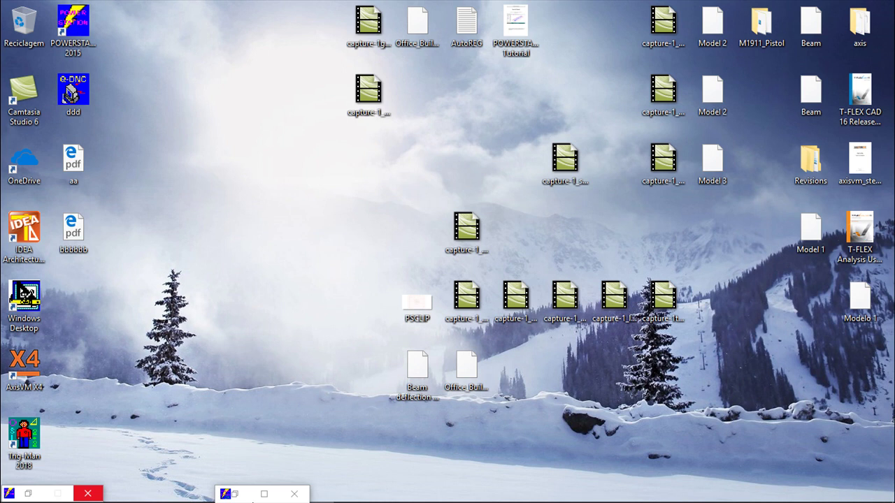
{"action": "mouse_move", "coordinate": [262, 500]}
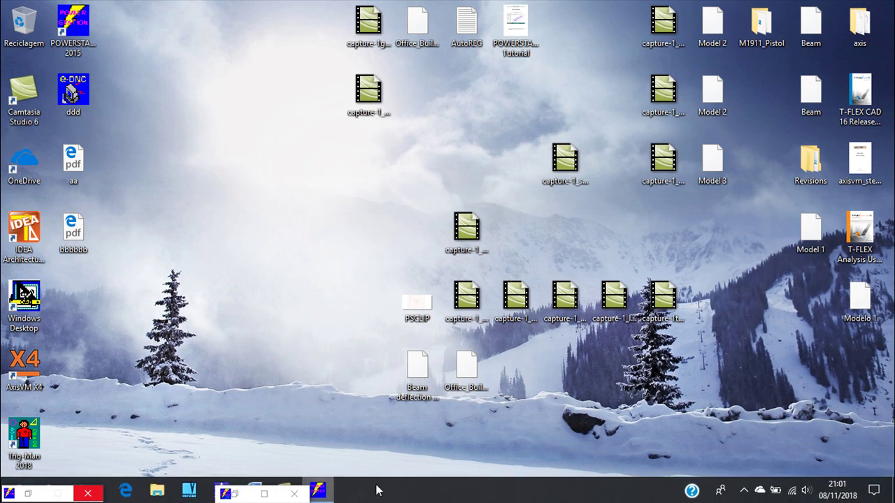
{"action": "key", "text": "alt+Tab"}
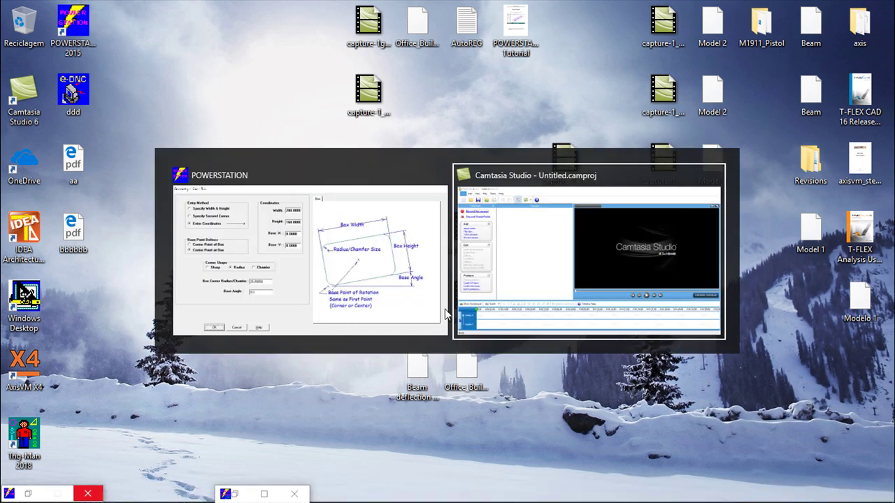
{"action": "left_click", "coordinate": [318, 264]}
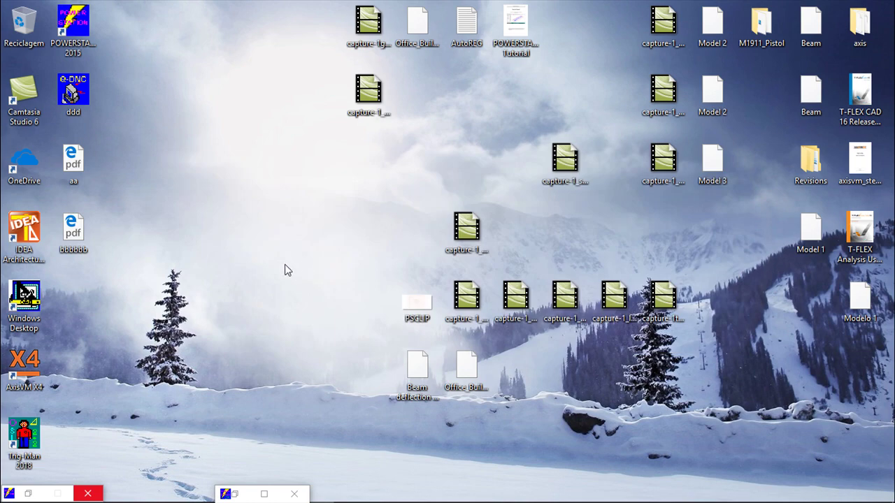
{"action": "left_click", "coordinate": [257, 495]}
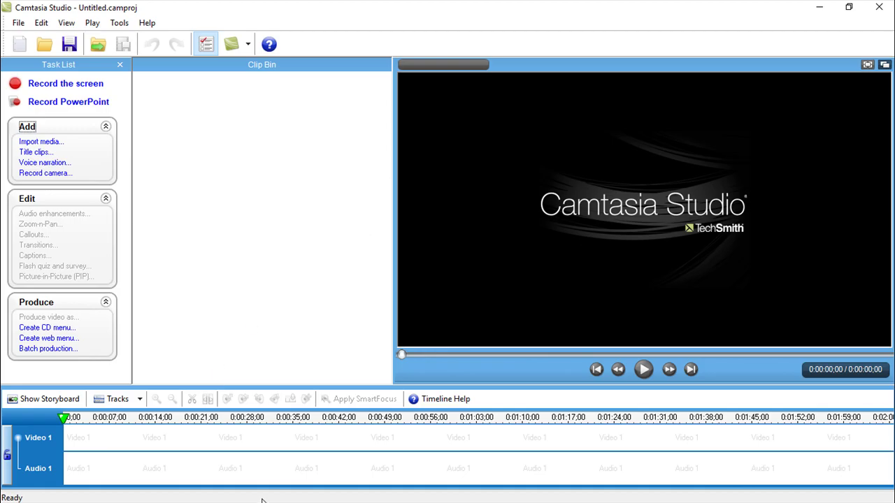
{"action": "key", "text": "alt+Tab"}
{"action": "key", "text": "alt+Tab"}
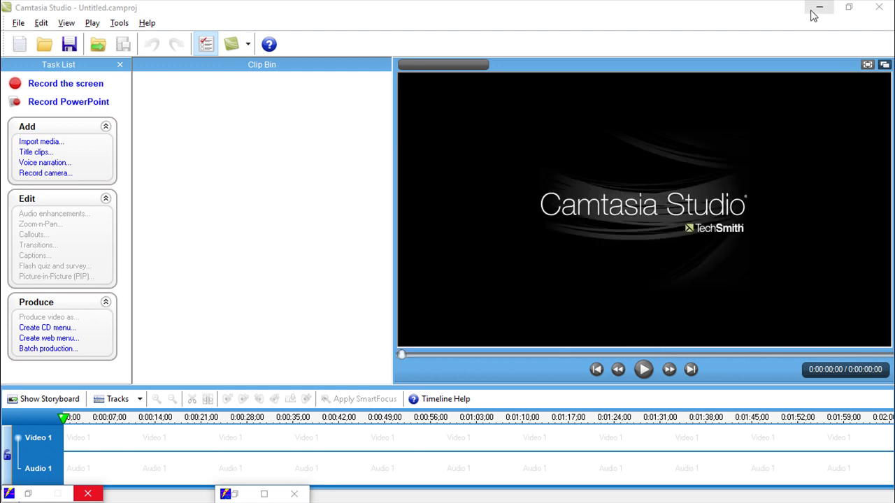
{"action": "left_click", "coordinate": [813, 12]}
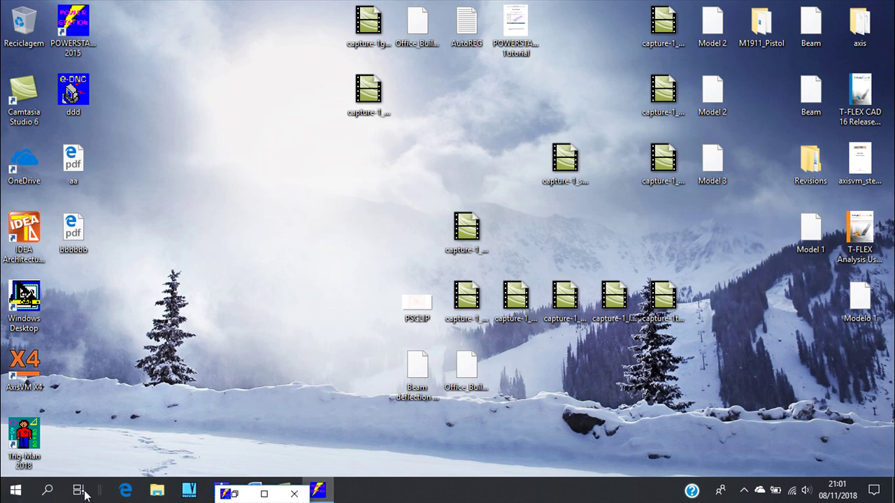
{"action": "left_click", "coordinate": [319, 491]}
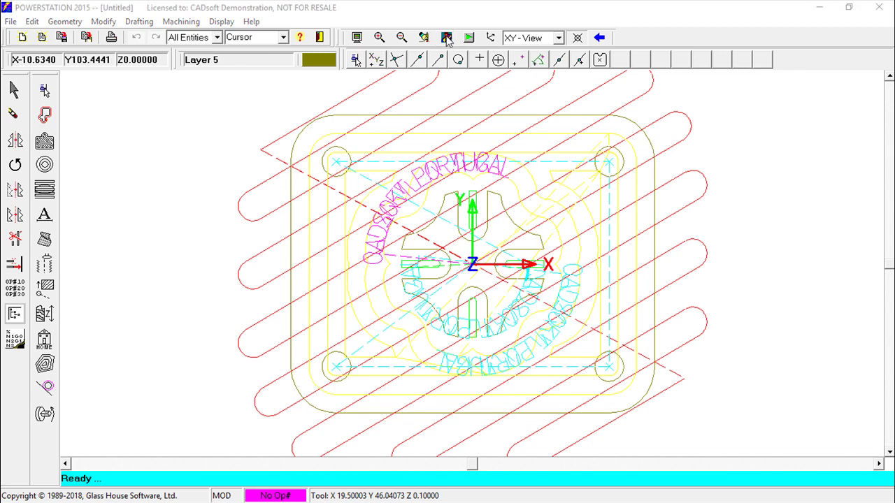
Step: Start the solids verification, calculate the stock extents, and set the stock's X origin to -100 and Y origin to -80
{"action": "left_click", "coordinate": [447, 38]}
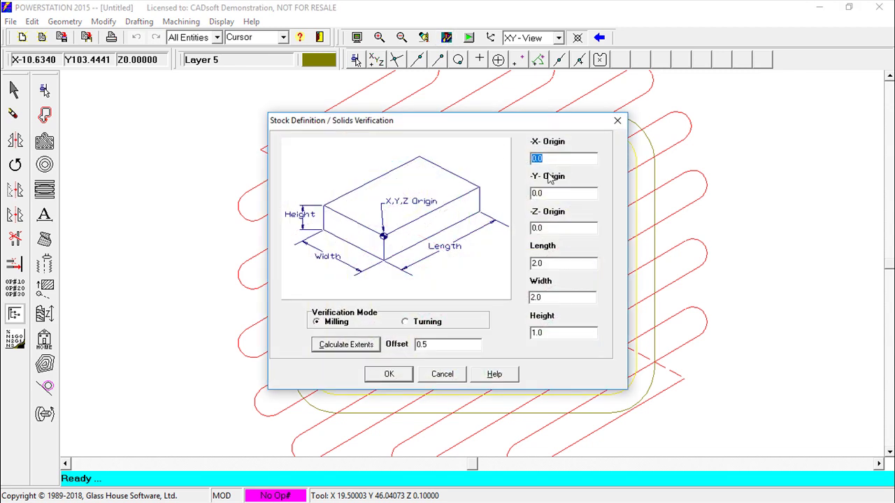
{"action": "left_click", "coordinate": [343, 347]}
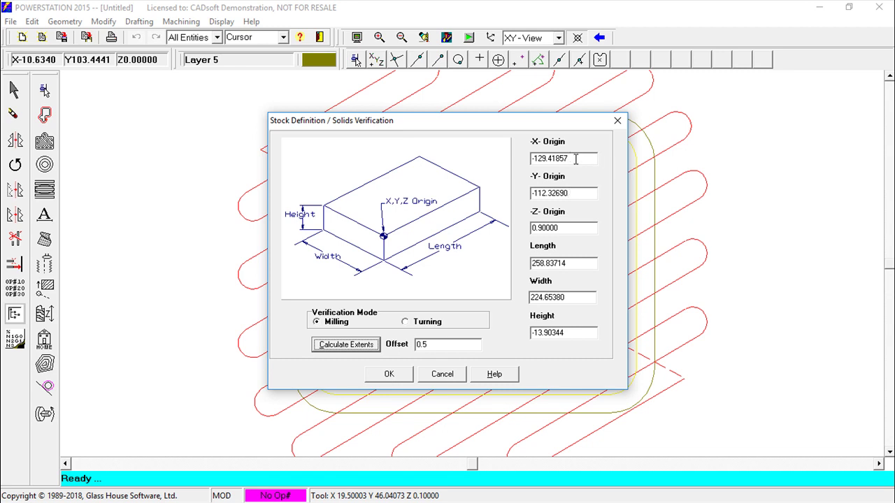
{"action": "left_click_drag", "start_coordinate": [576, 159], "coordinate": [516, 158]}
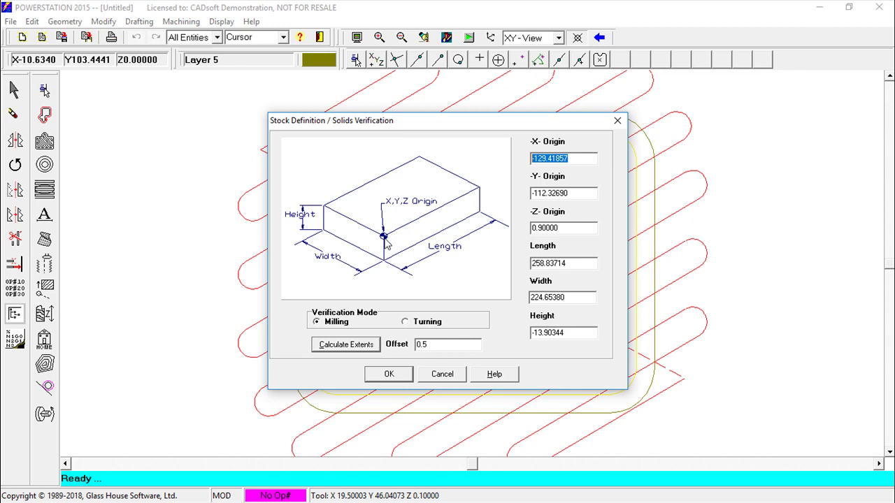
{"action": "left_click", "coordinate": [579, 159]}
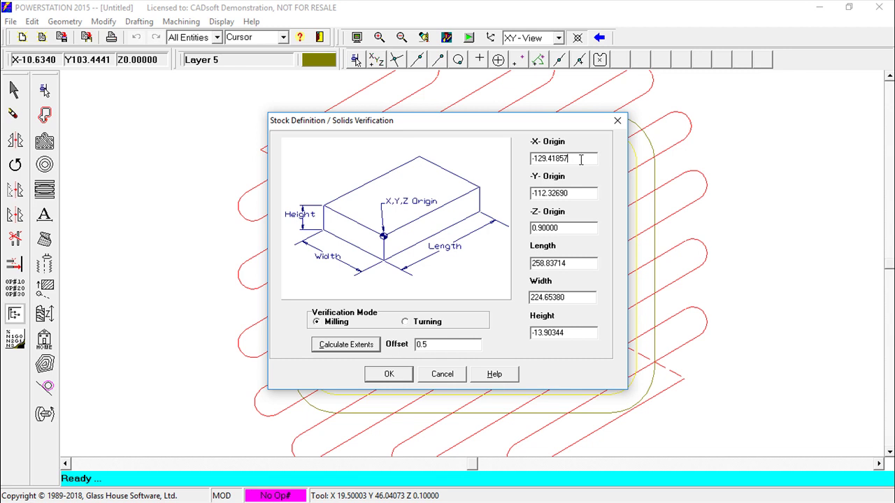
{"action": "left_click_drag", "start_coordinate": [580, 159], "coordinate": [502, 152]}
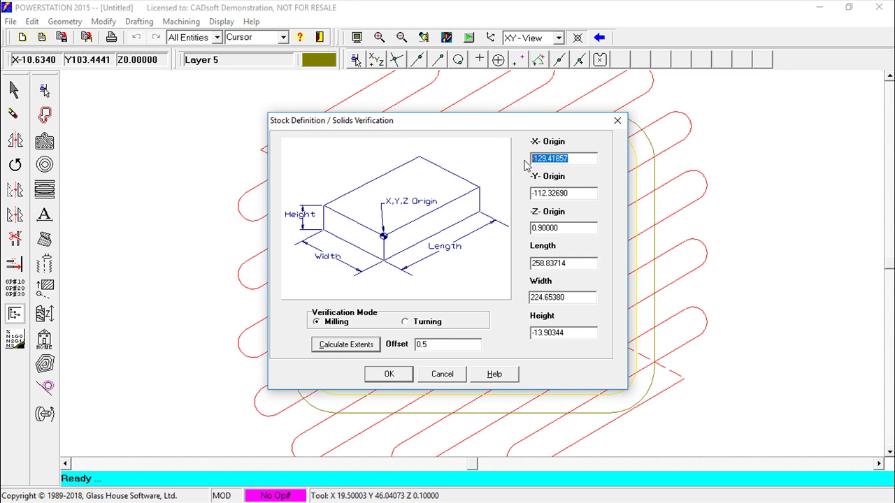
{"action": "type", "text": "-100"}
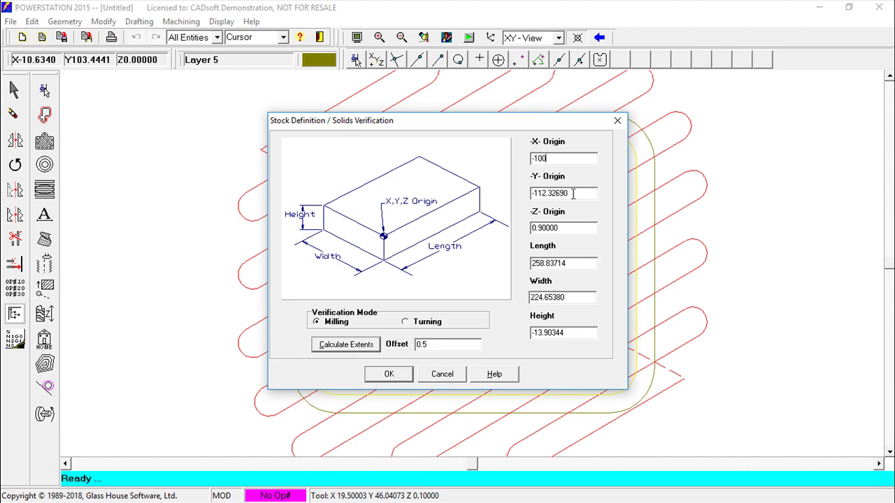
{"action": "key", "text": "Tab"}
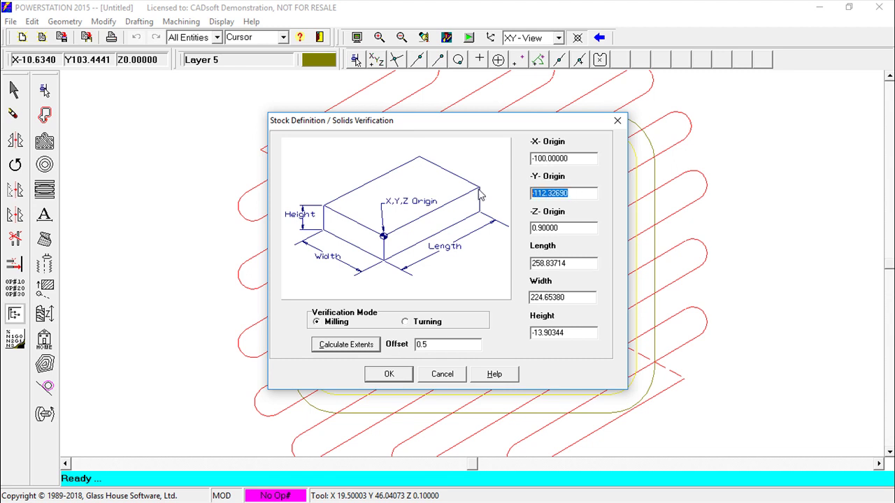
{"action": "type", "text": "-80"}
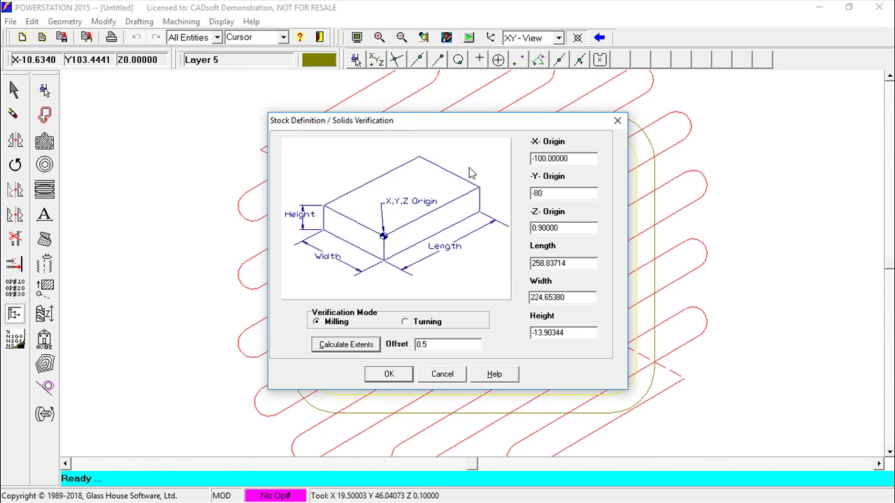
Step: Set the stock length to 200, width to 160 and height to -20, and accept the stock definition
{"action": "left_click", "coordinate": [570, 229]}
{"action": "left_click_drag", "start_coordinate": [567, 264], "coordinate": [455, 260]}
{"action": "type", "text": "200"}
{"action": "left_click_drag", "start_coordinate": [572, 297], "coordinate": [454, 292]}
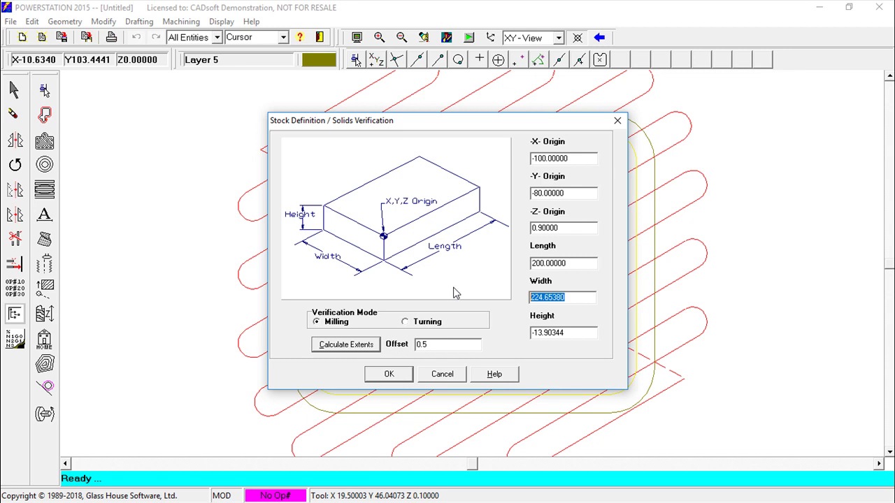
{"action": "type", "text": "160"}
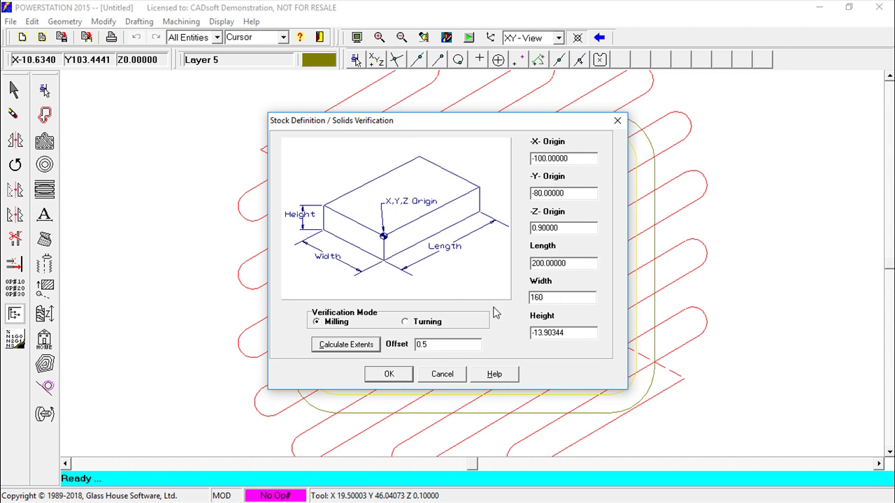
{"action": "key", "text": "Tab"}
{"action": "type", "text": "-20"}
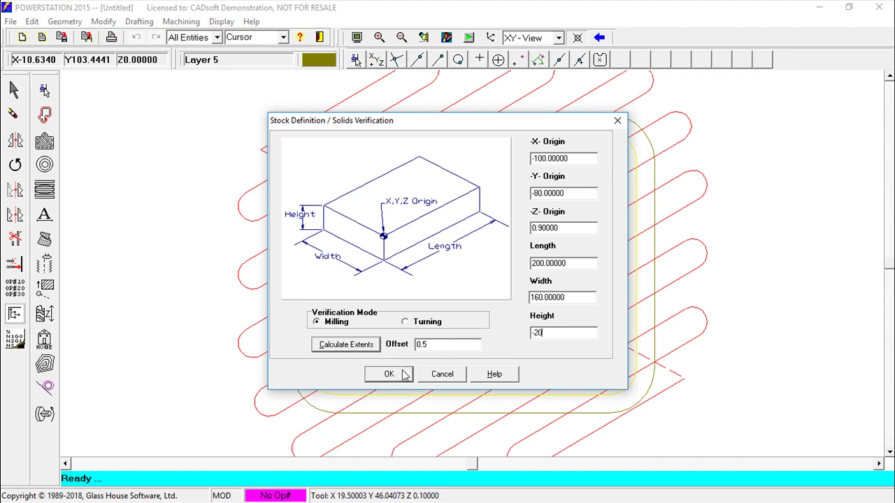
{"action": "left_click", "coordinate": [395, 374]}
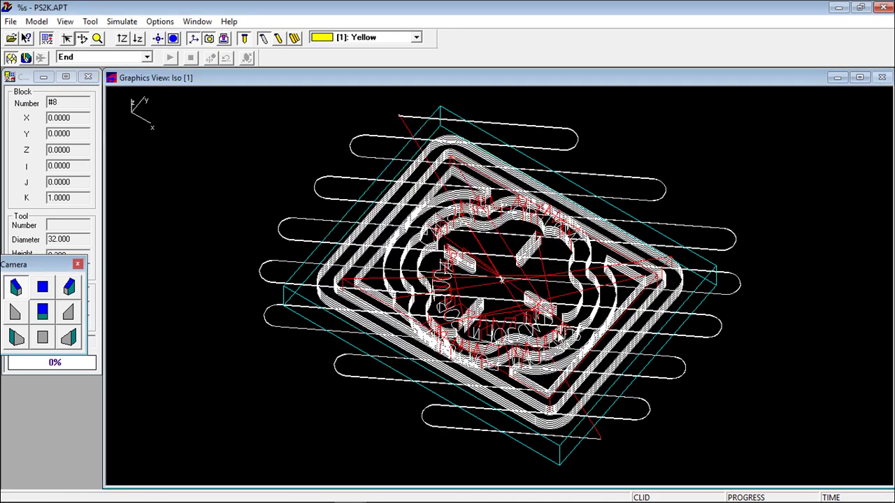
Step: Open the simulator's tool list for editing and set the height of flat-end mills T00 and T01 to 20
{"action": "left_click_drag", "start_coordinate": [577, 336], "coordinate": [575, 380]}
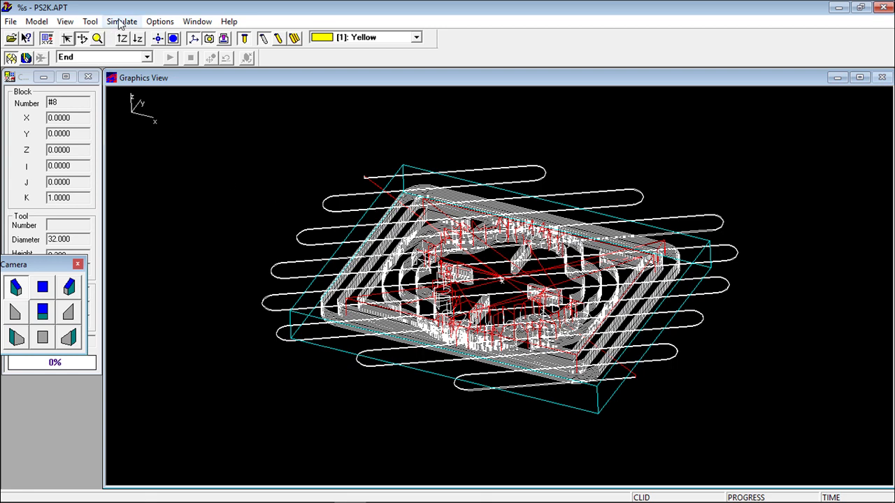
{"action": "left_click", "coordinate": [90, 21]}
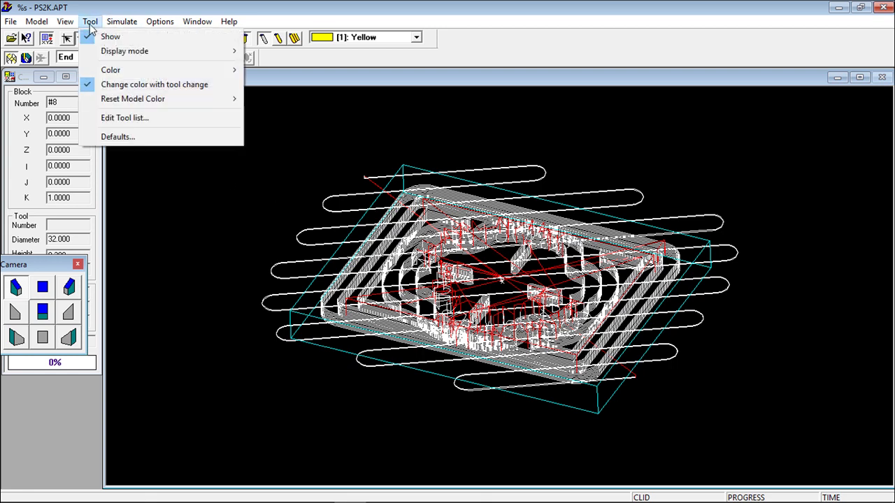
{"action": "left_click", "coordinate": [138, 120]}
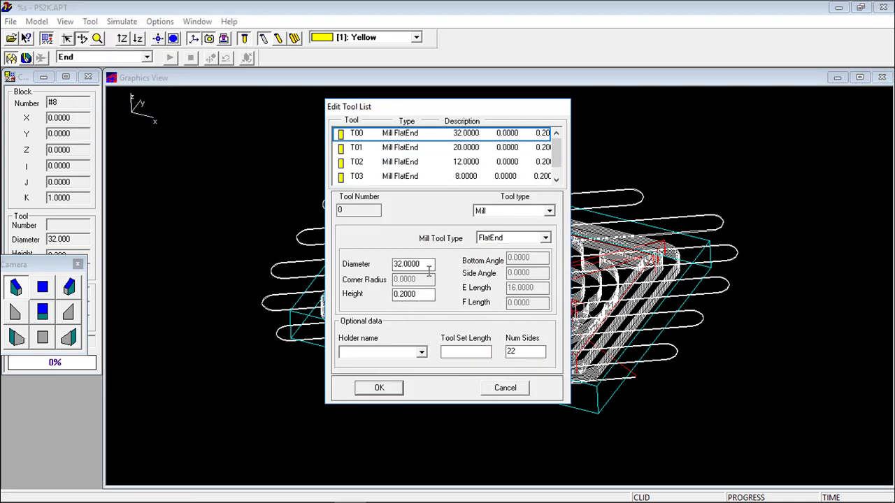
{"action": "left_click_drag", "start_coordinate": [424, 295], "coordinate": [394, 295]}
{"action": "type", "text": "20"}
{"action": "left_click", "coordinate": [459, 149]}
{"action": "left_click_drag", "start_coordinate": [420, 294], "coordinate": [358, 297]}
{"action": "type", "text": "20"}
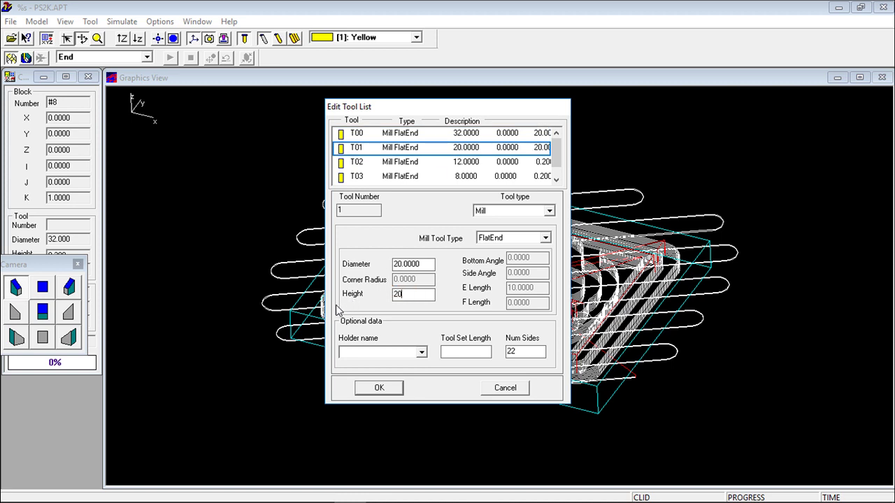
Step: Set the height of flat-end mills T02 and T03 to 20 and accept the tool list
{"action": "left_click", "coordinate": [466, 164]}
{"action": "left_click_drag", "start_coordinate": [418, 295], "coordinate": [374, 297]}
{"action": "type", "text": "20"}
{"action": "left_click", "coordinate": [459, 177]}
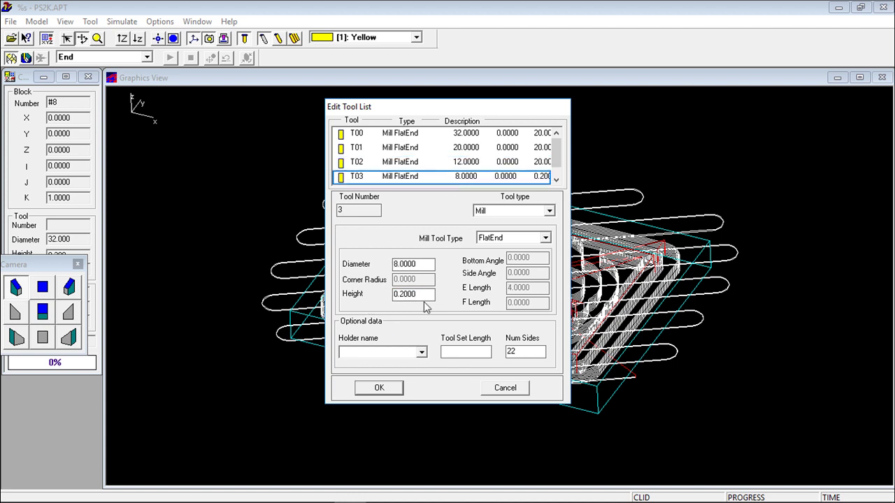
{"action": "left_click_drag", "start_coordinate": [422, 294], "coordinate": [372, 297]}
{"action": "type", "text": "20"}
{"action": "left_click", "coordinate": [388, 394]}
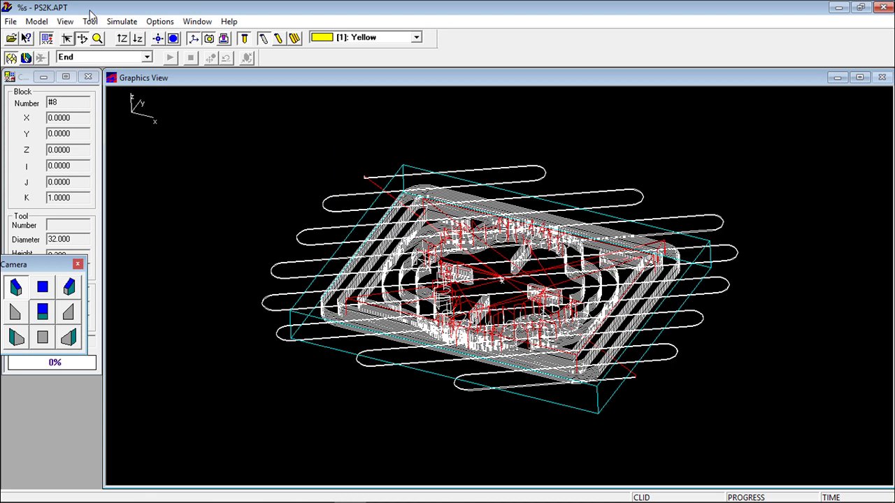
Step: Switch the simulation to the solid stock model and run the machining through to the end
{"action": "left_click", "coordinate": [123, 21]}
{"action": "left_click", "coordinate": [139, 51]}
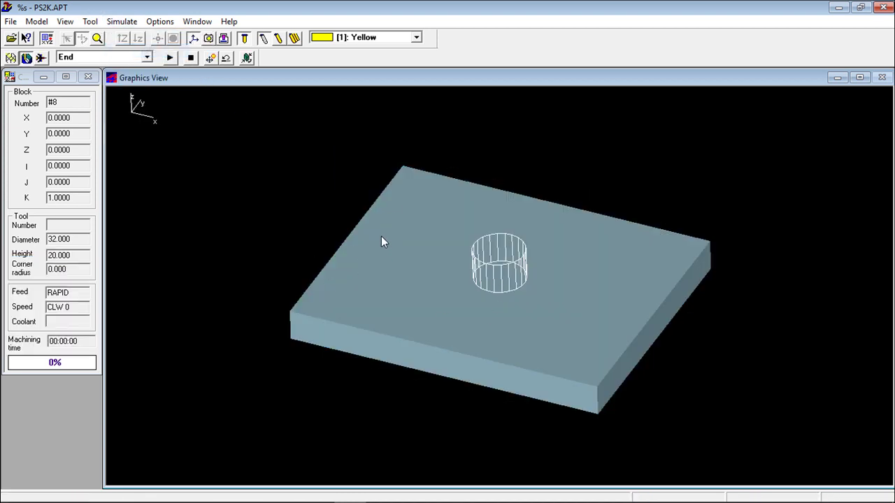
{"action": "left_click", "coordinate": [172, 59]}
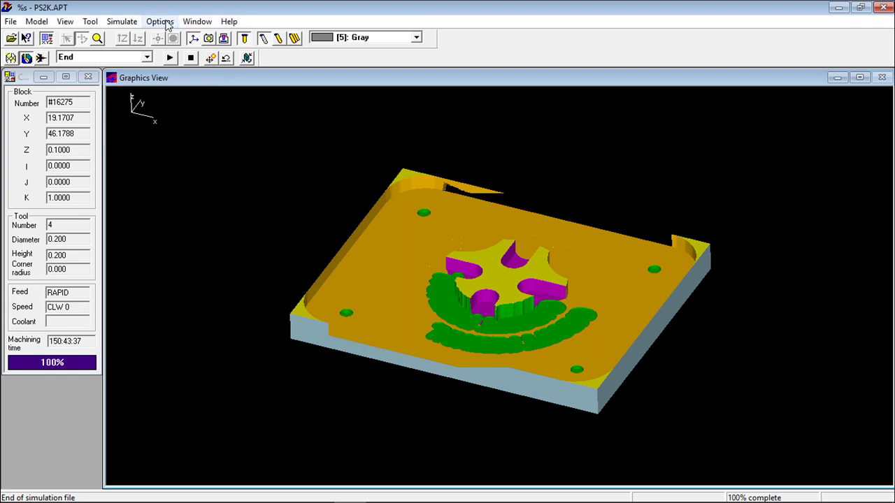
Step: Inspect the simulation display with the Zoom View magnifier at factors 3 and 7, and close the magnifier
{"action": "left_click", "coordinate": [65, 21]}
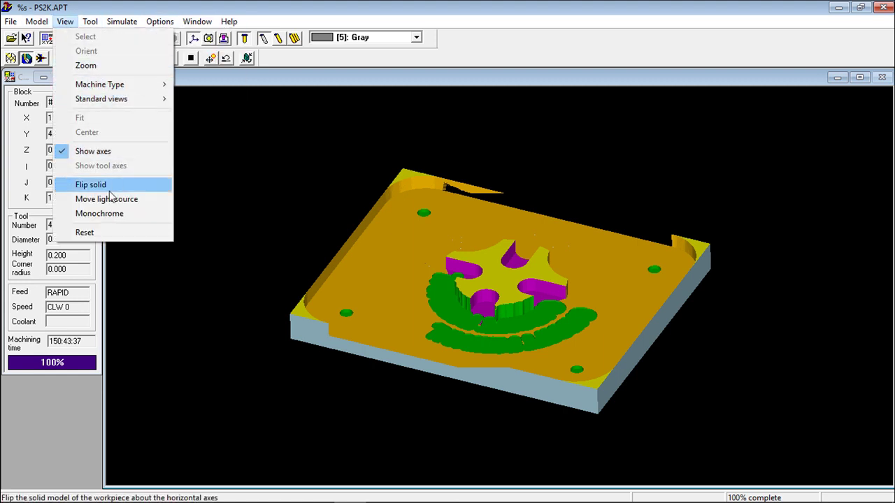
{"action": "left_click", "coordinate": [85, 65]}
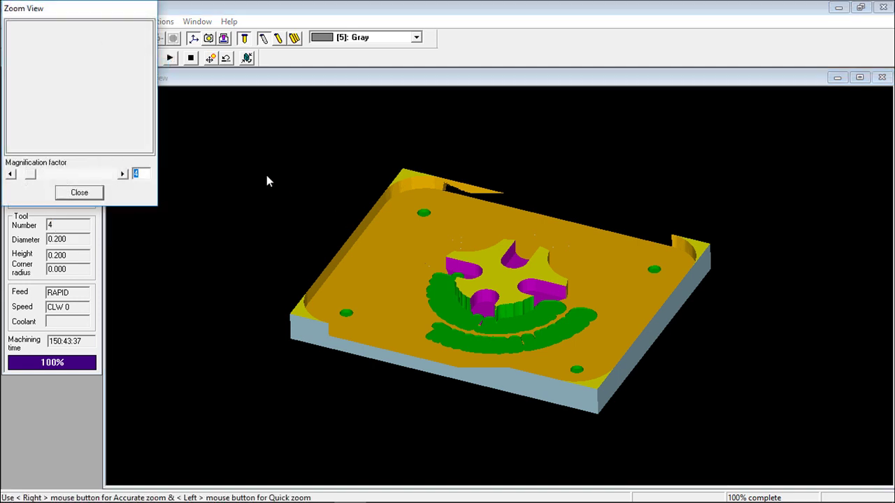
{"action": "left_click_drag", "start_coordinate": [32, 174], "coordinate": [30, 174]}
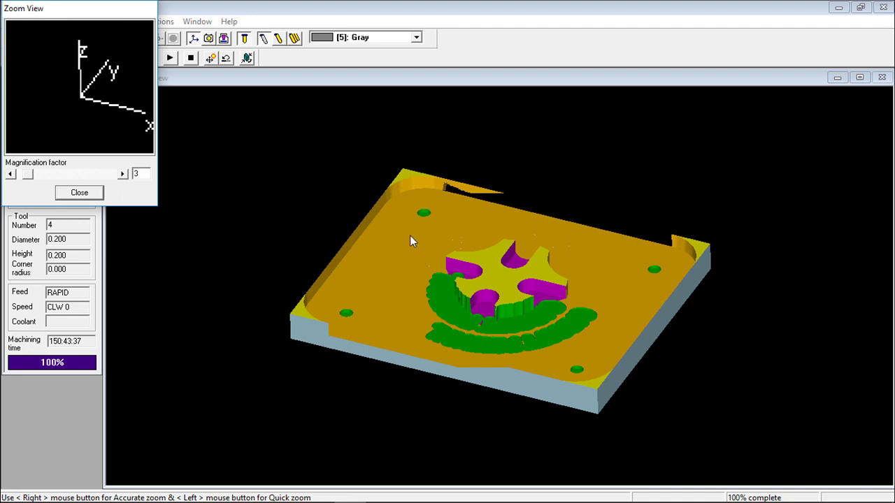
{"action": "left_click_drag", "start_coordinate": [98, 17], "coordinate": [226, 180]}
{"action": "left_click", "coordinate": [250, 336]}
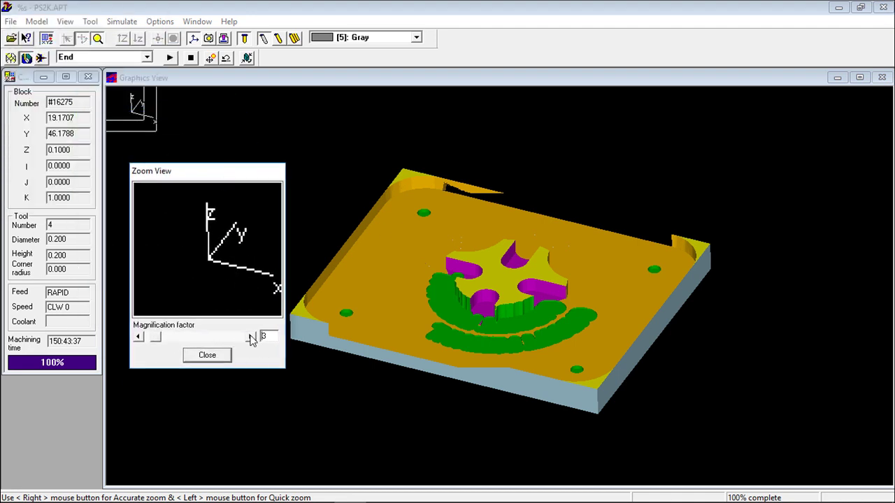
{"action": "left_click_drag", "start_coordinate": [226, 178], "coordinate": [499, 153]}
{"action": "left_click_drag", "start_coordinate": [447, 323], "coordinate": [454, 324]}
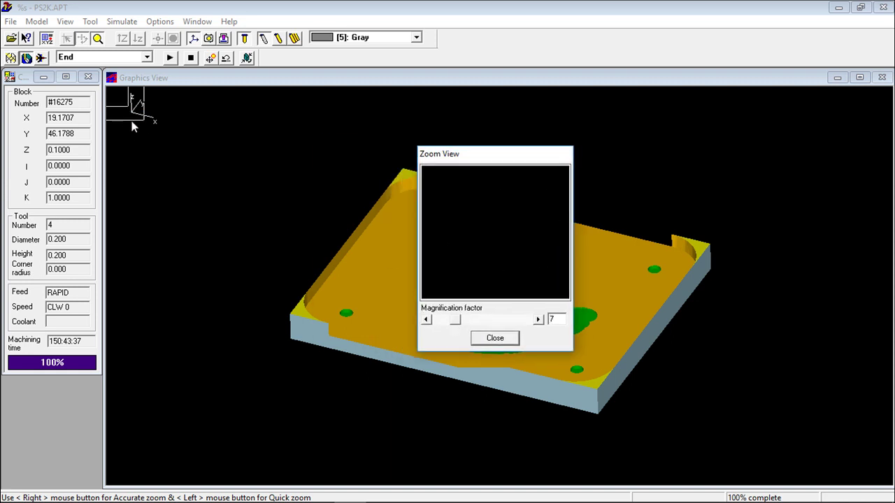
{"action": "left_click", "coordinate": [138, 116]}
{"action": "left_click", "coordinate": [496, 340]}
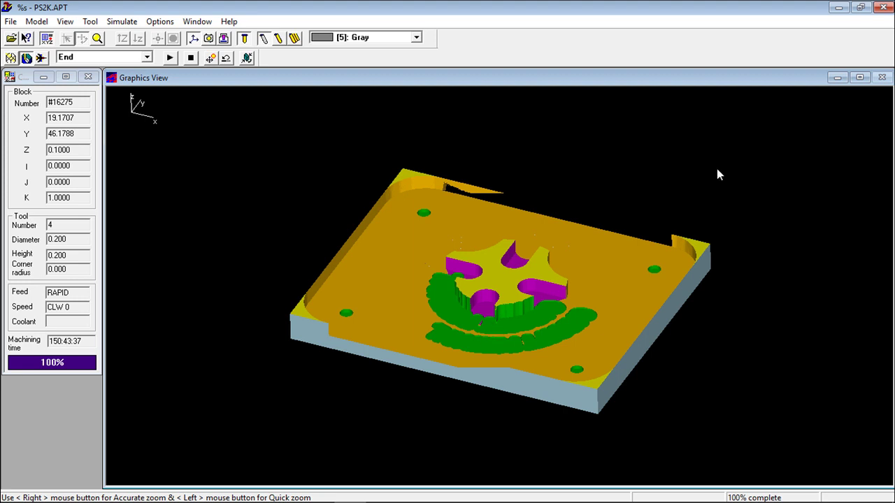
Step: Exit Solidify Lite and display the plate's toolpaths in POWERSTATION's 3D view for a close inspection
{"action": "left_click", "coordinate": [883, 7]}
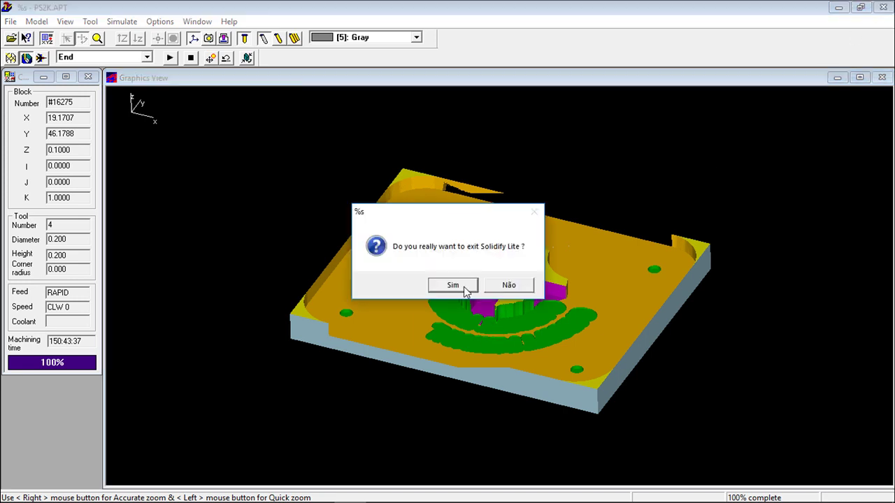
{"action": "left_click", "coordinate": [440, 288]}
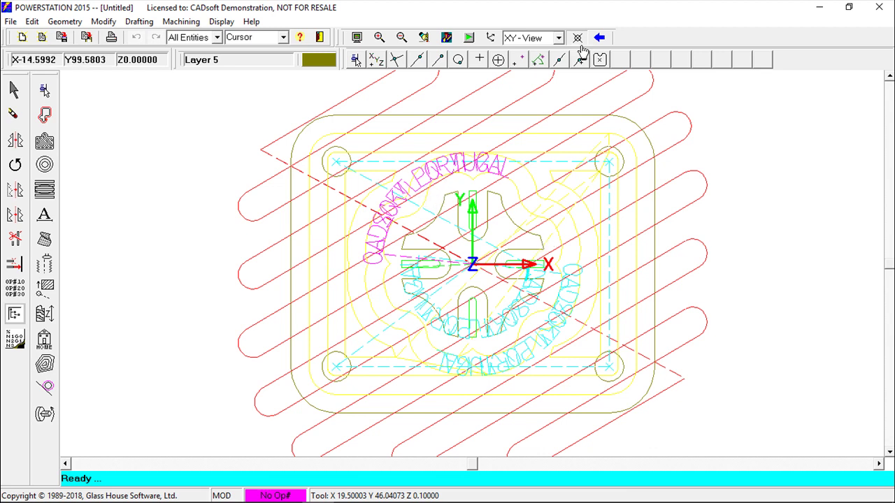
{"action": "left_click", "coordinate": [559, 37]}
{"action": "left_click", "coordinate": [535, 84]}
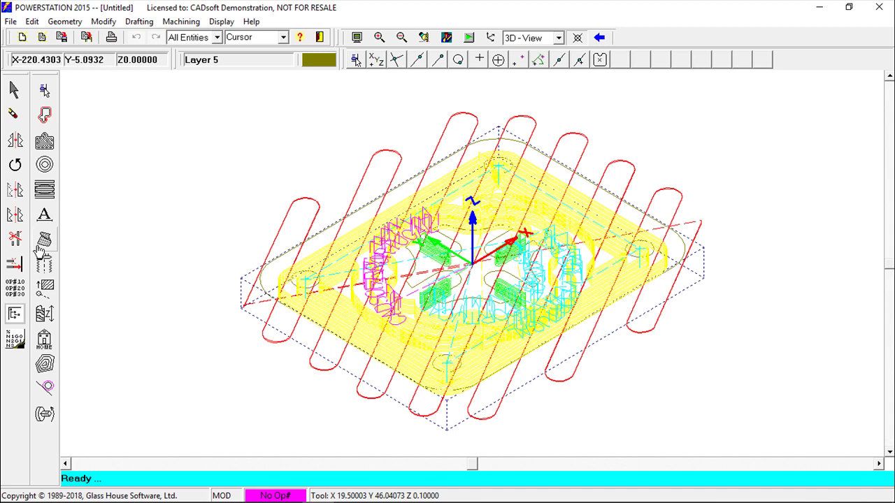
{"action": "scroll", "coordinate": [40, 248], "scroll_direction": "up", "scroll_amount": 2}
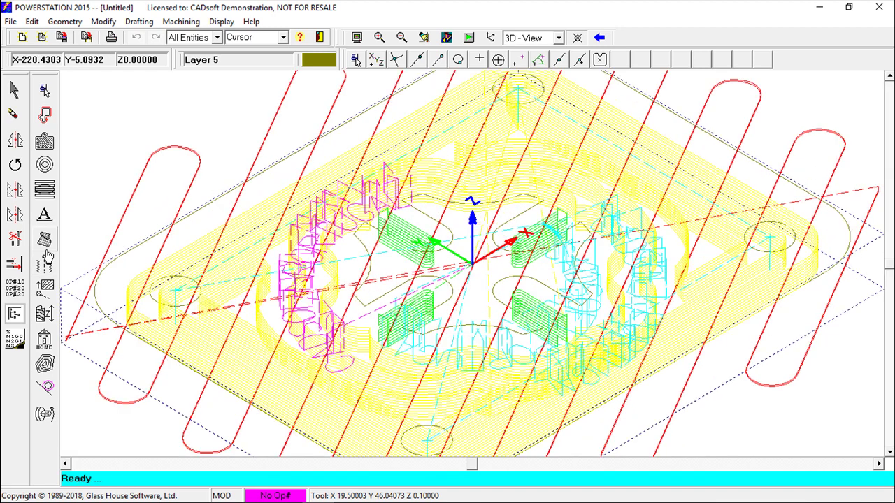
{"action": "scroll", "coordinate": [44, 273], "scroll_direction": "up", "scroll_amount": 1}
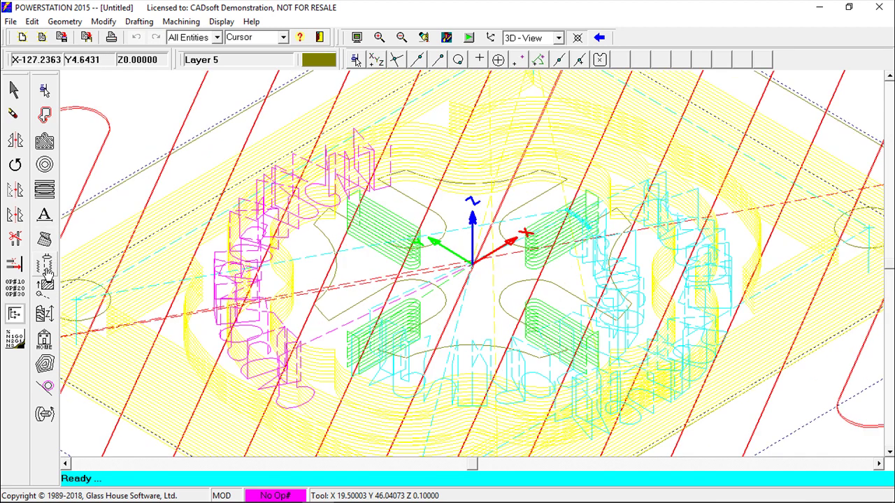